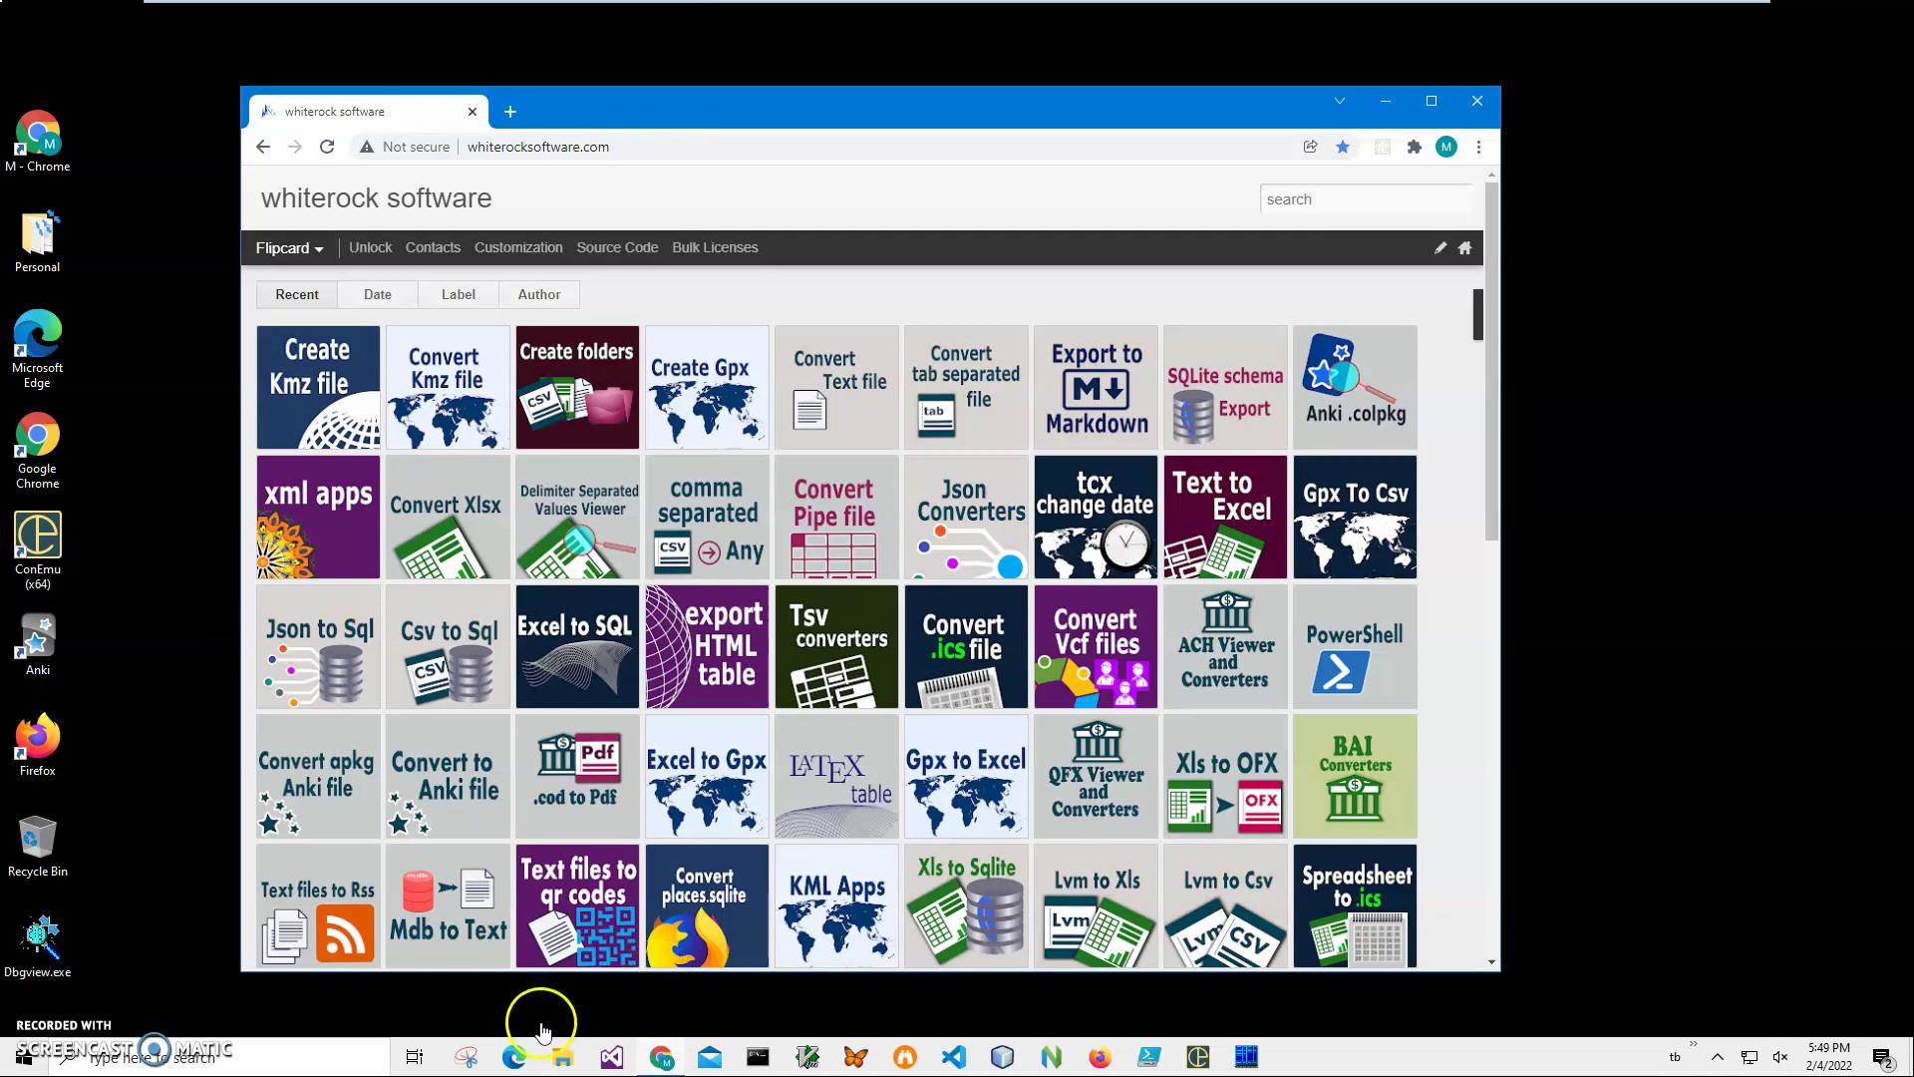
Open File Explorer and search Quick access for 'MyTrack'.
click(564, 1056)
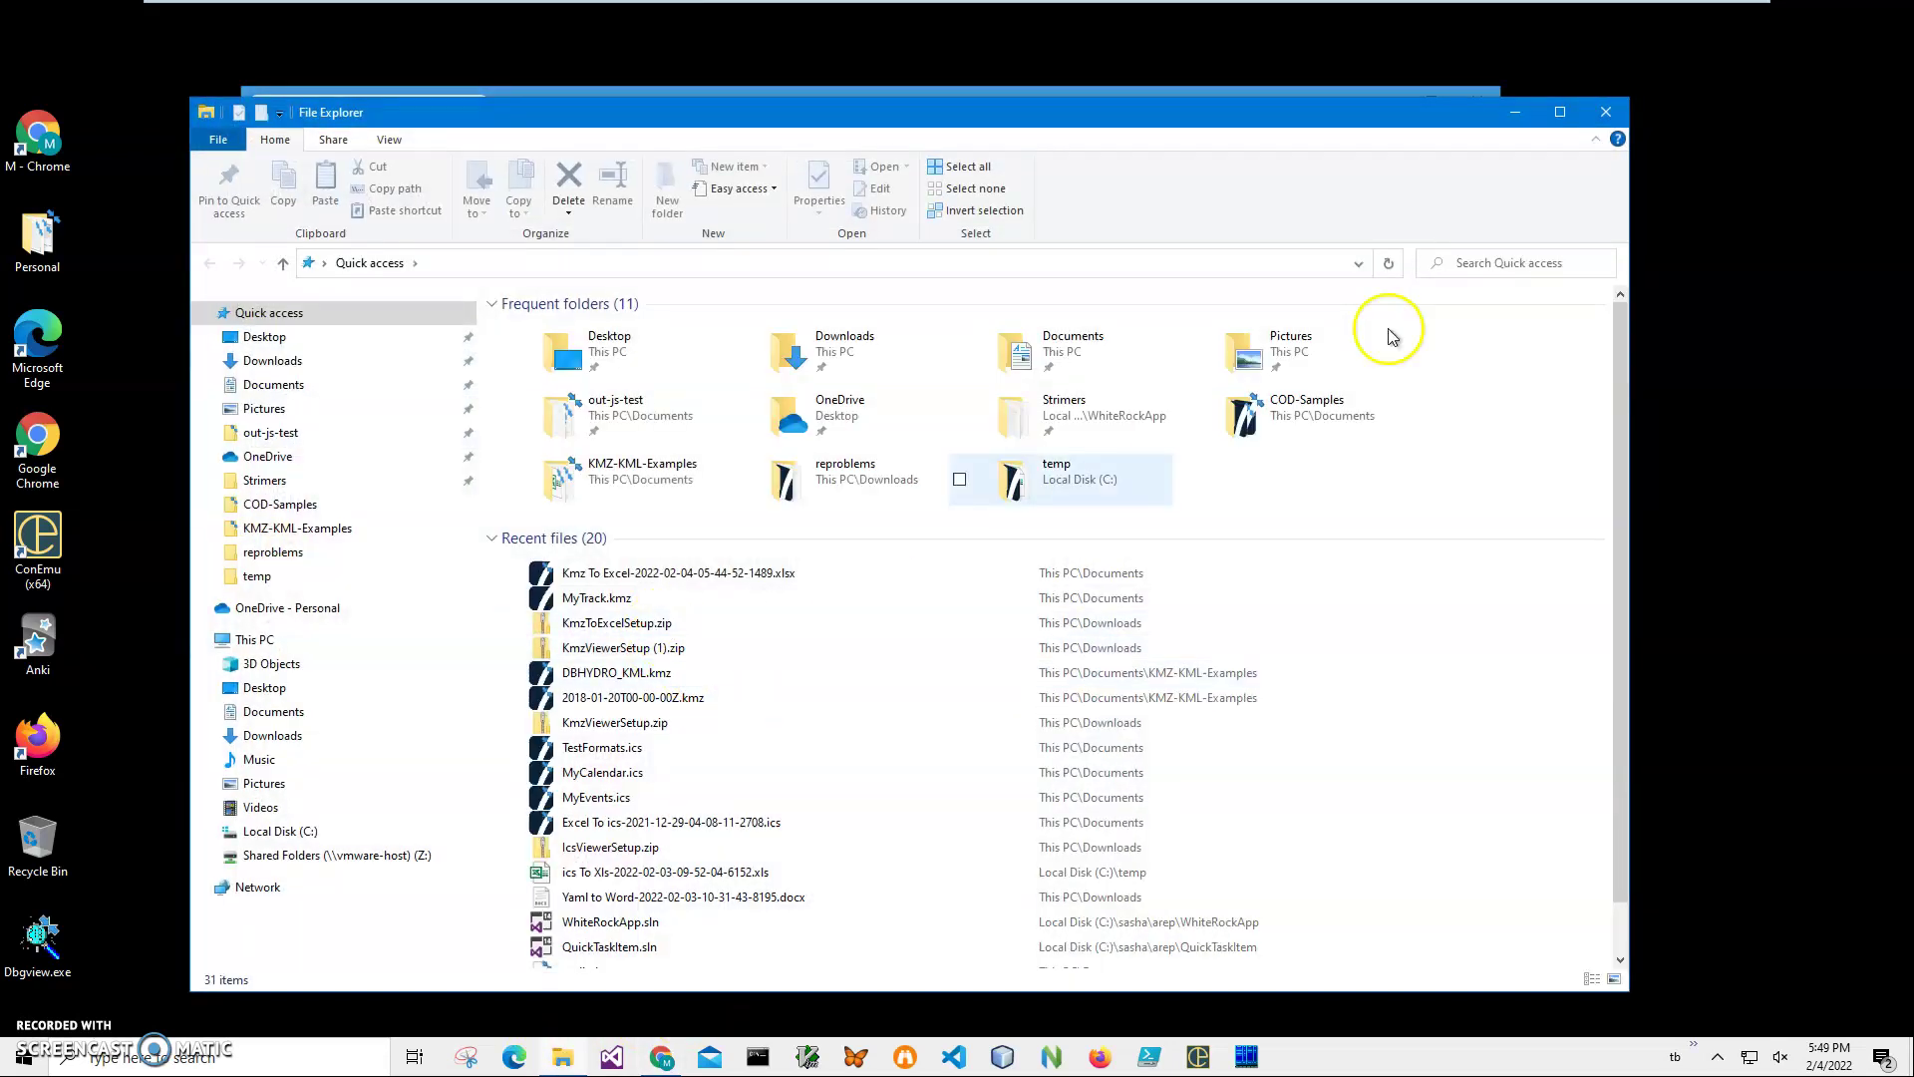
click(1453, 261)
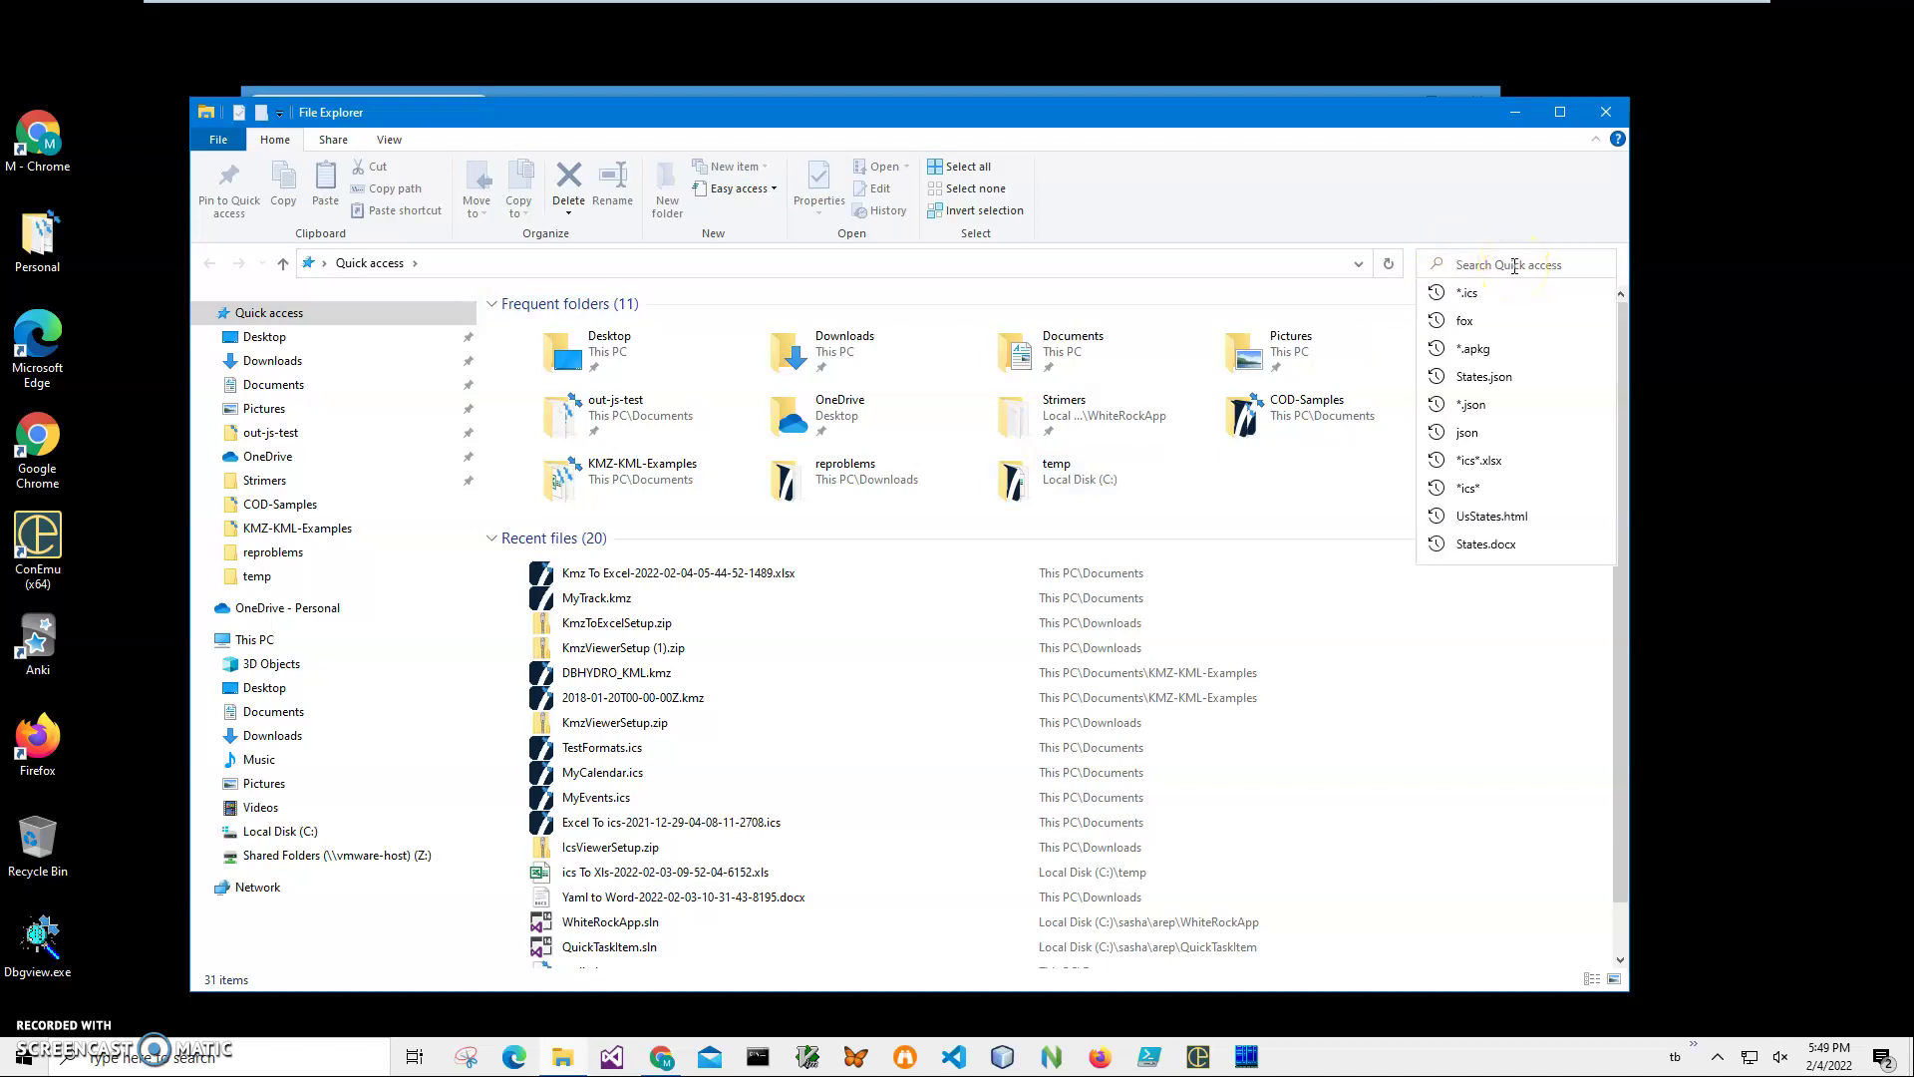
text(My)
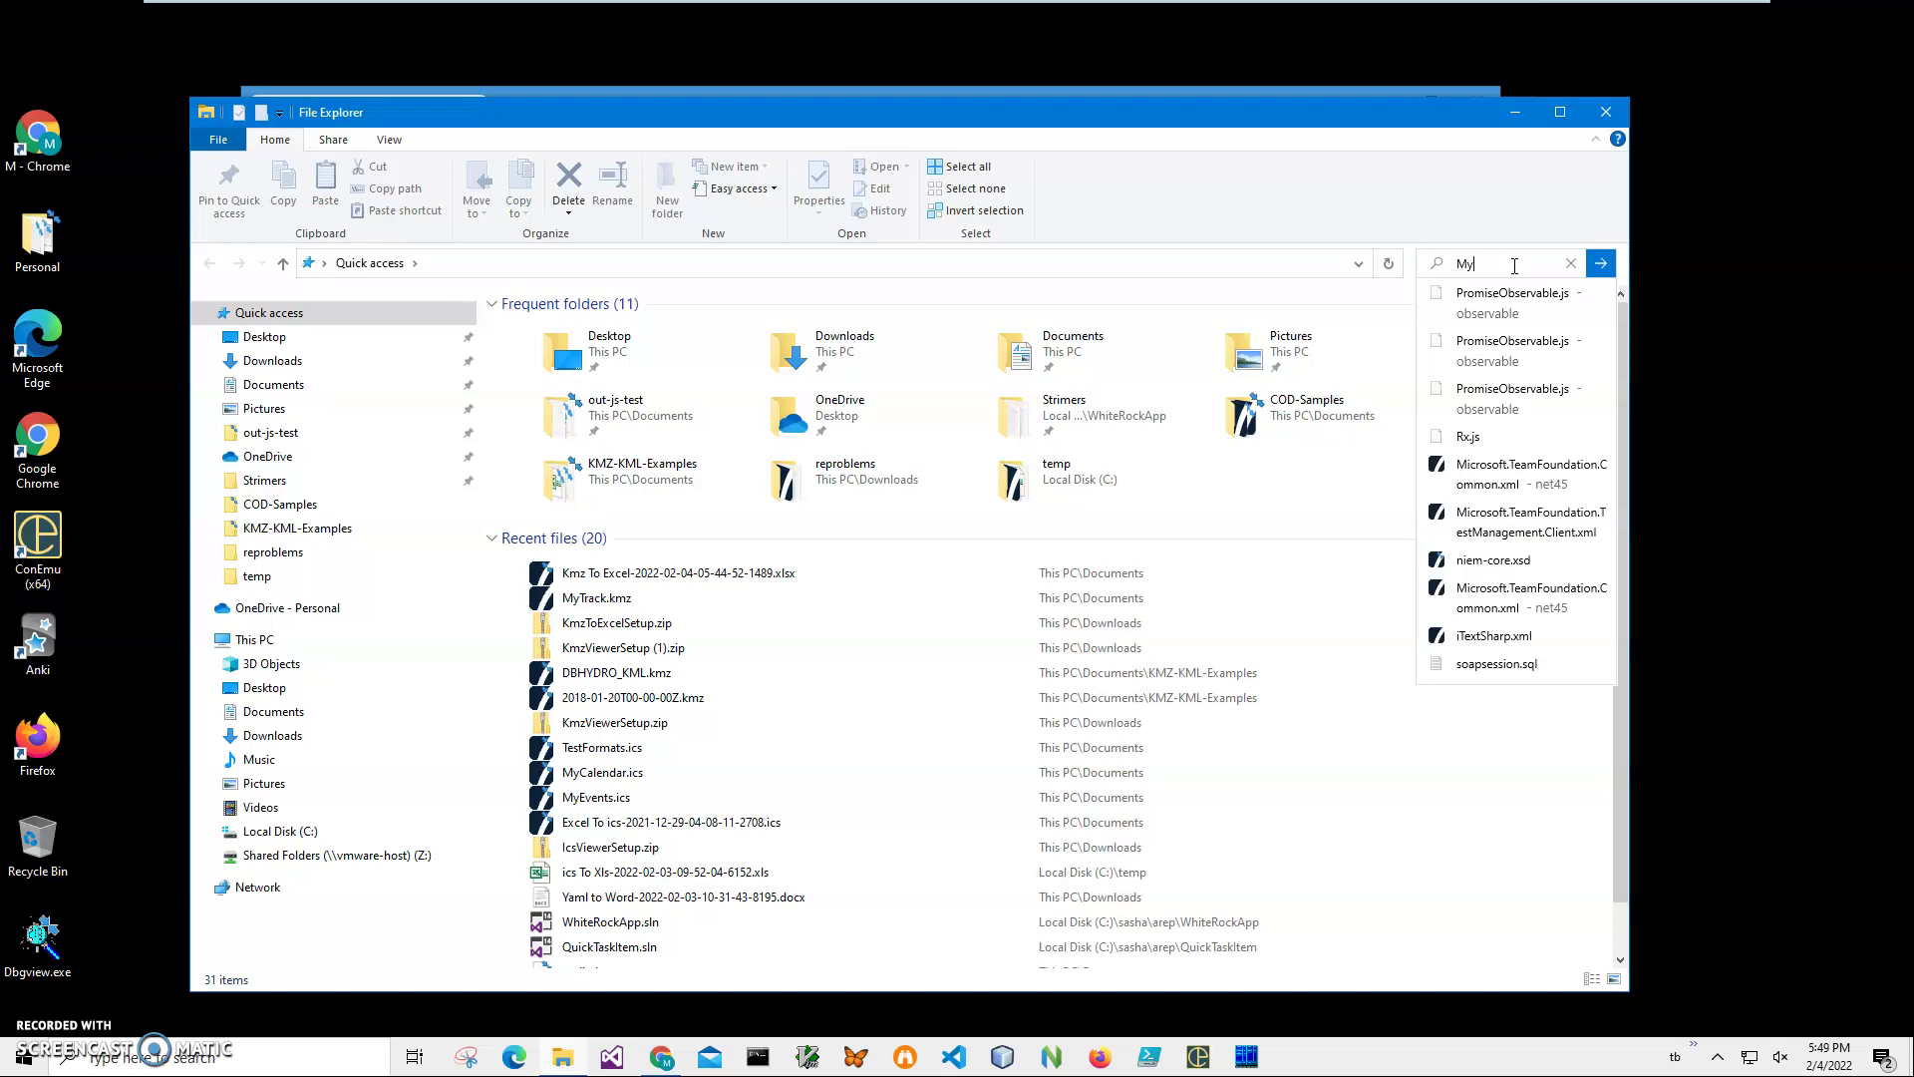
text(Track)
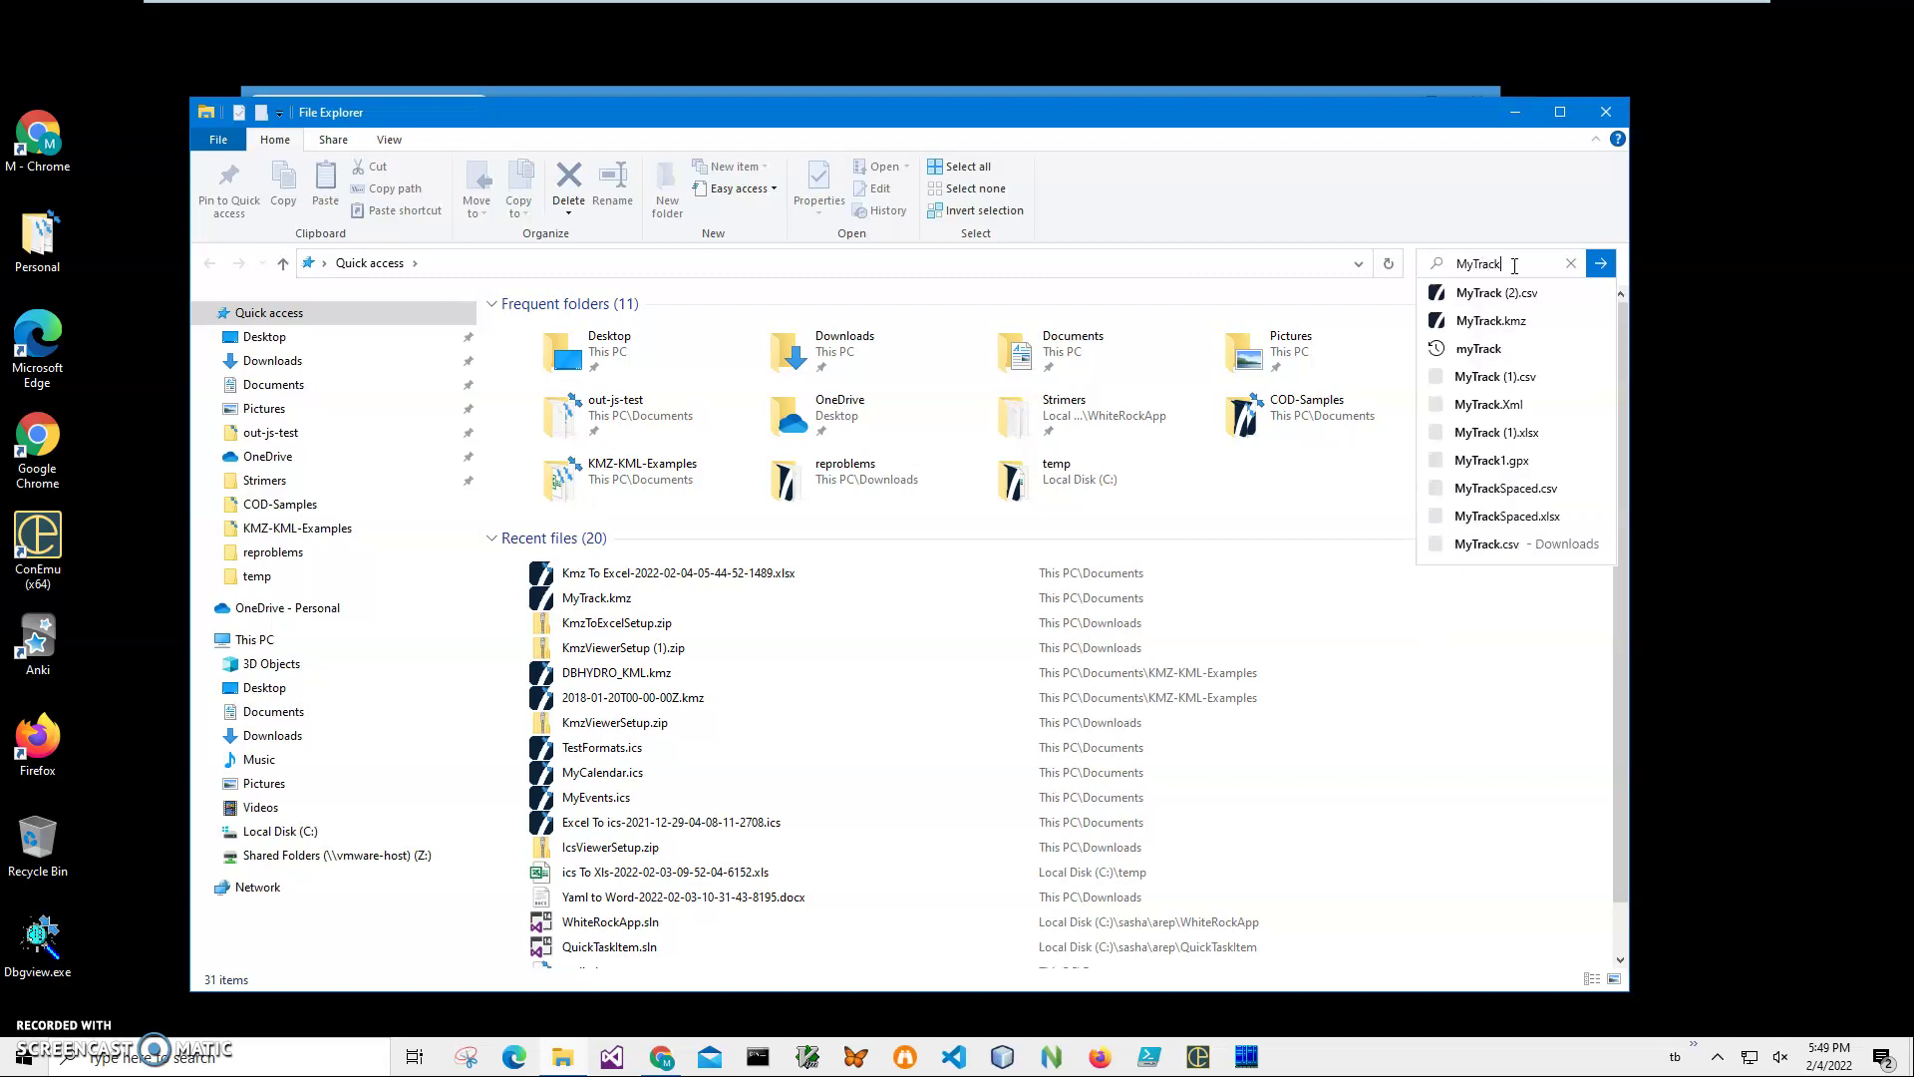
Open MyTrack (2).csv in Csv Viewer, rerun the MyTrack search, and scroll through the track points.
click(1508, 299)
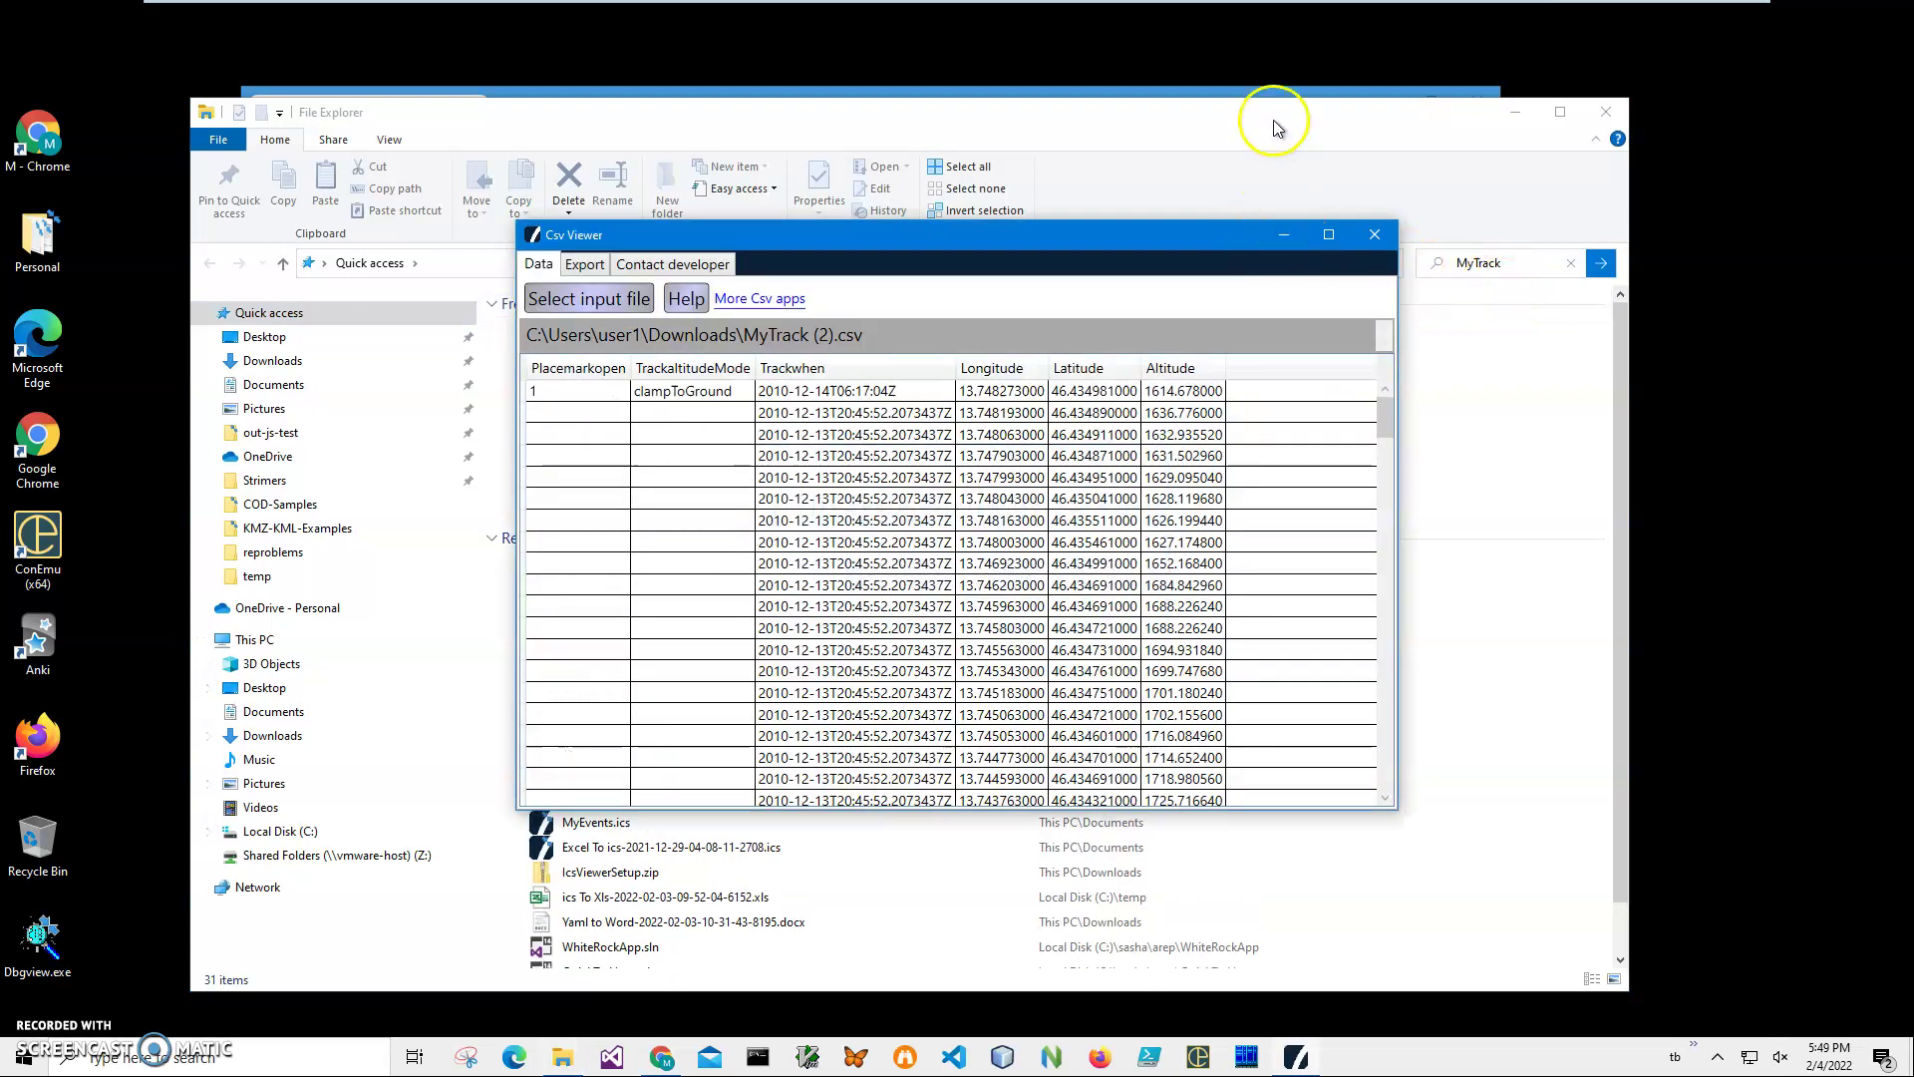
click(1478, 261)
click(1521, 264)
key(Return)
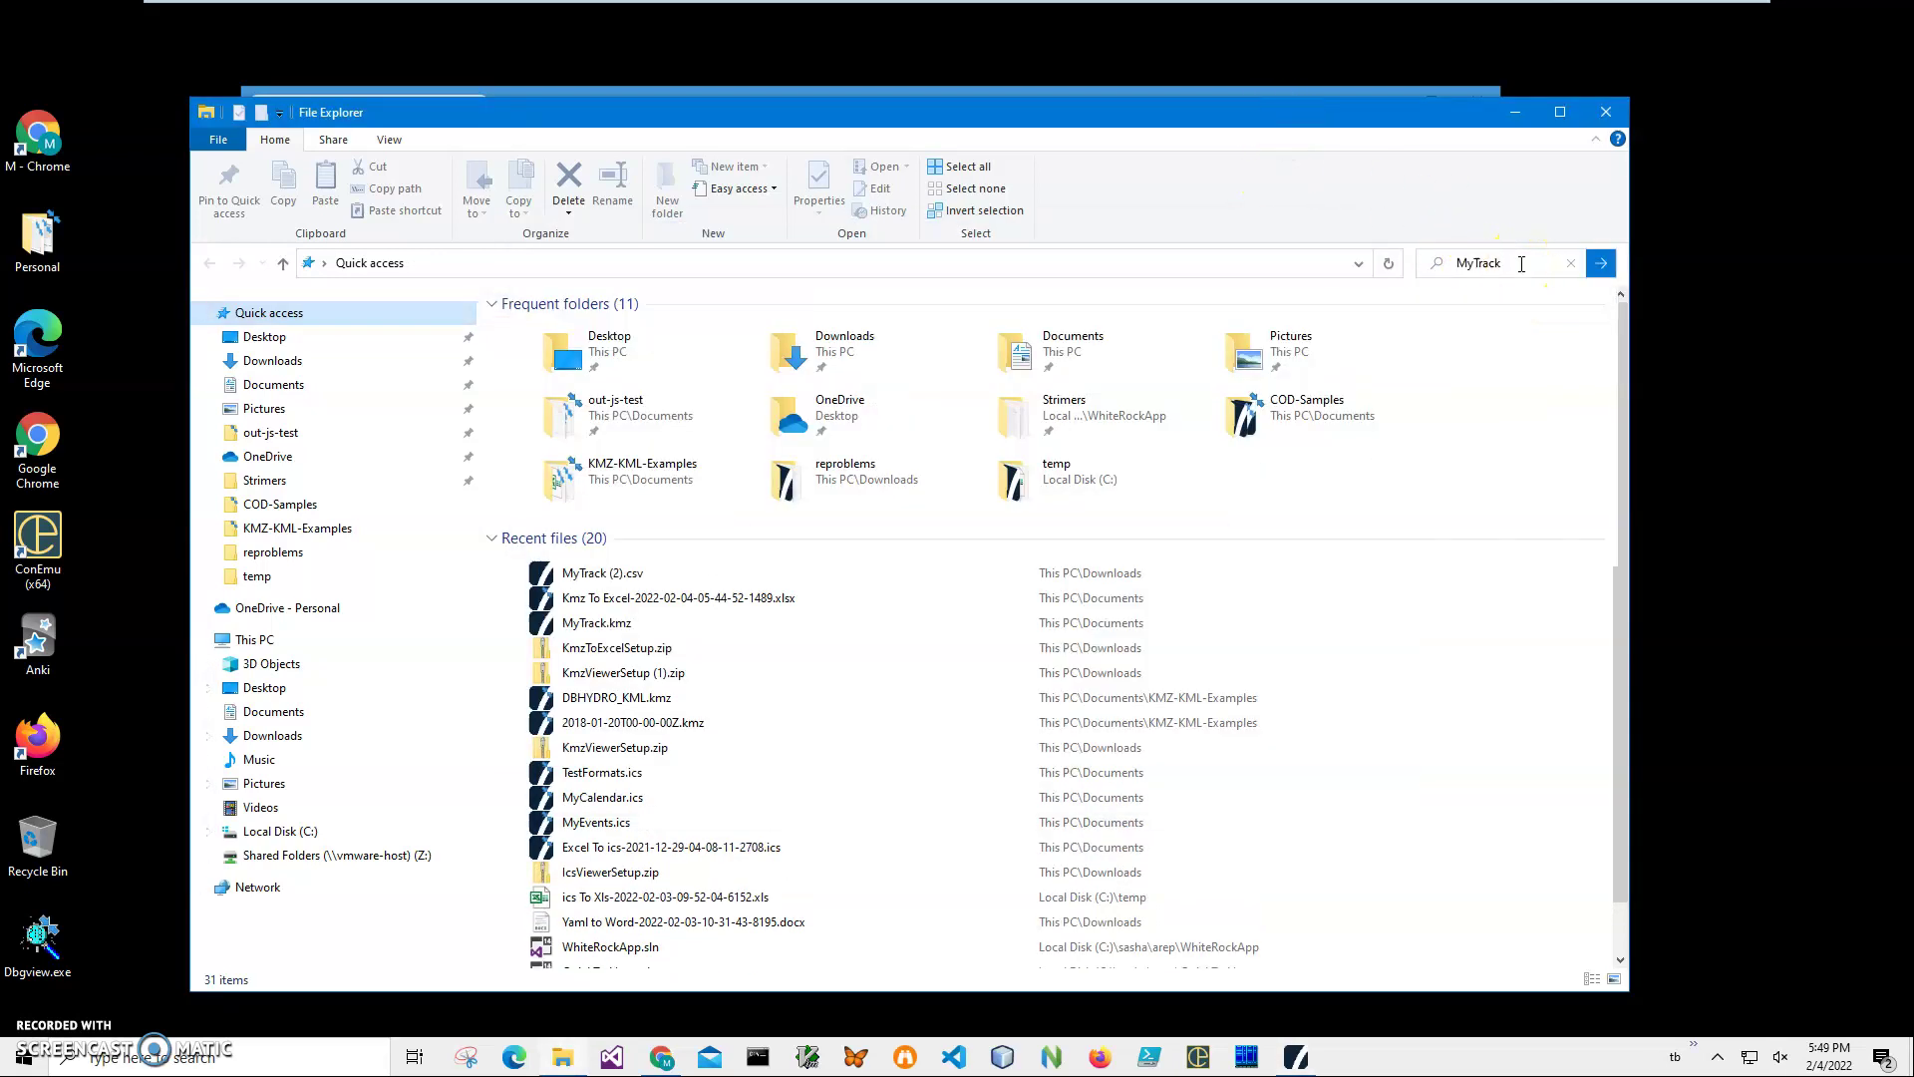
click(1295, 1056)
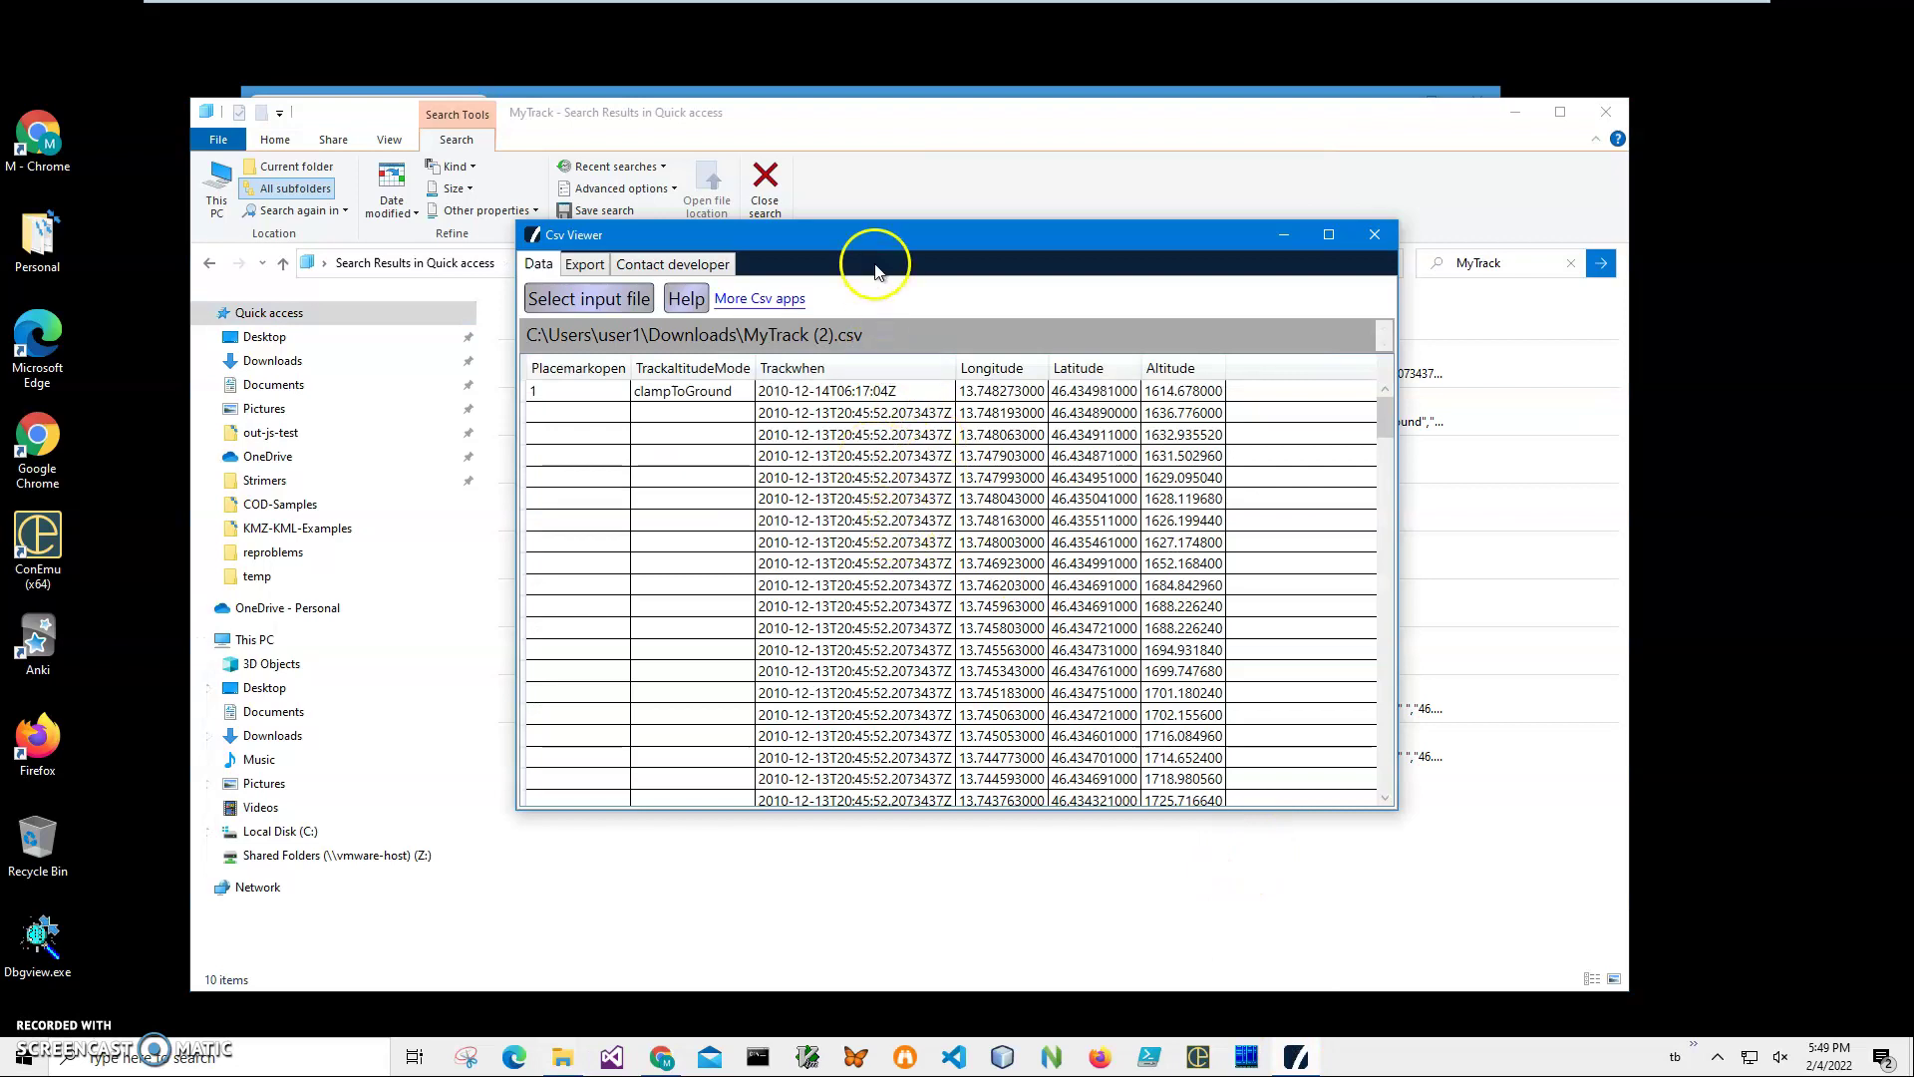
drag(751, 240, 660, 243)
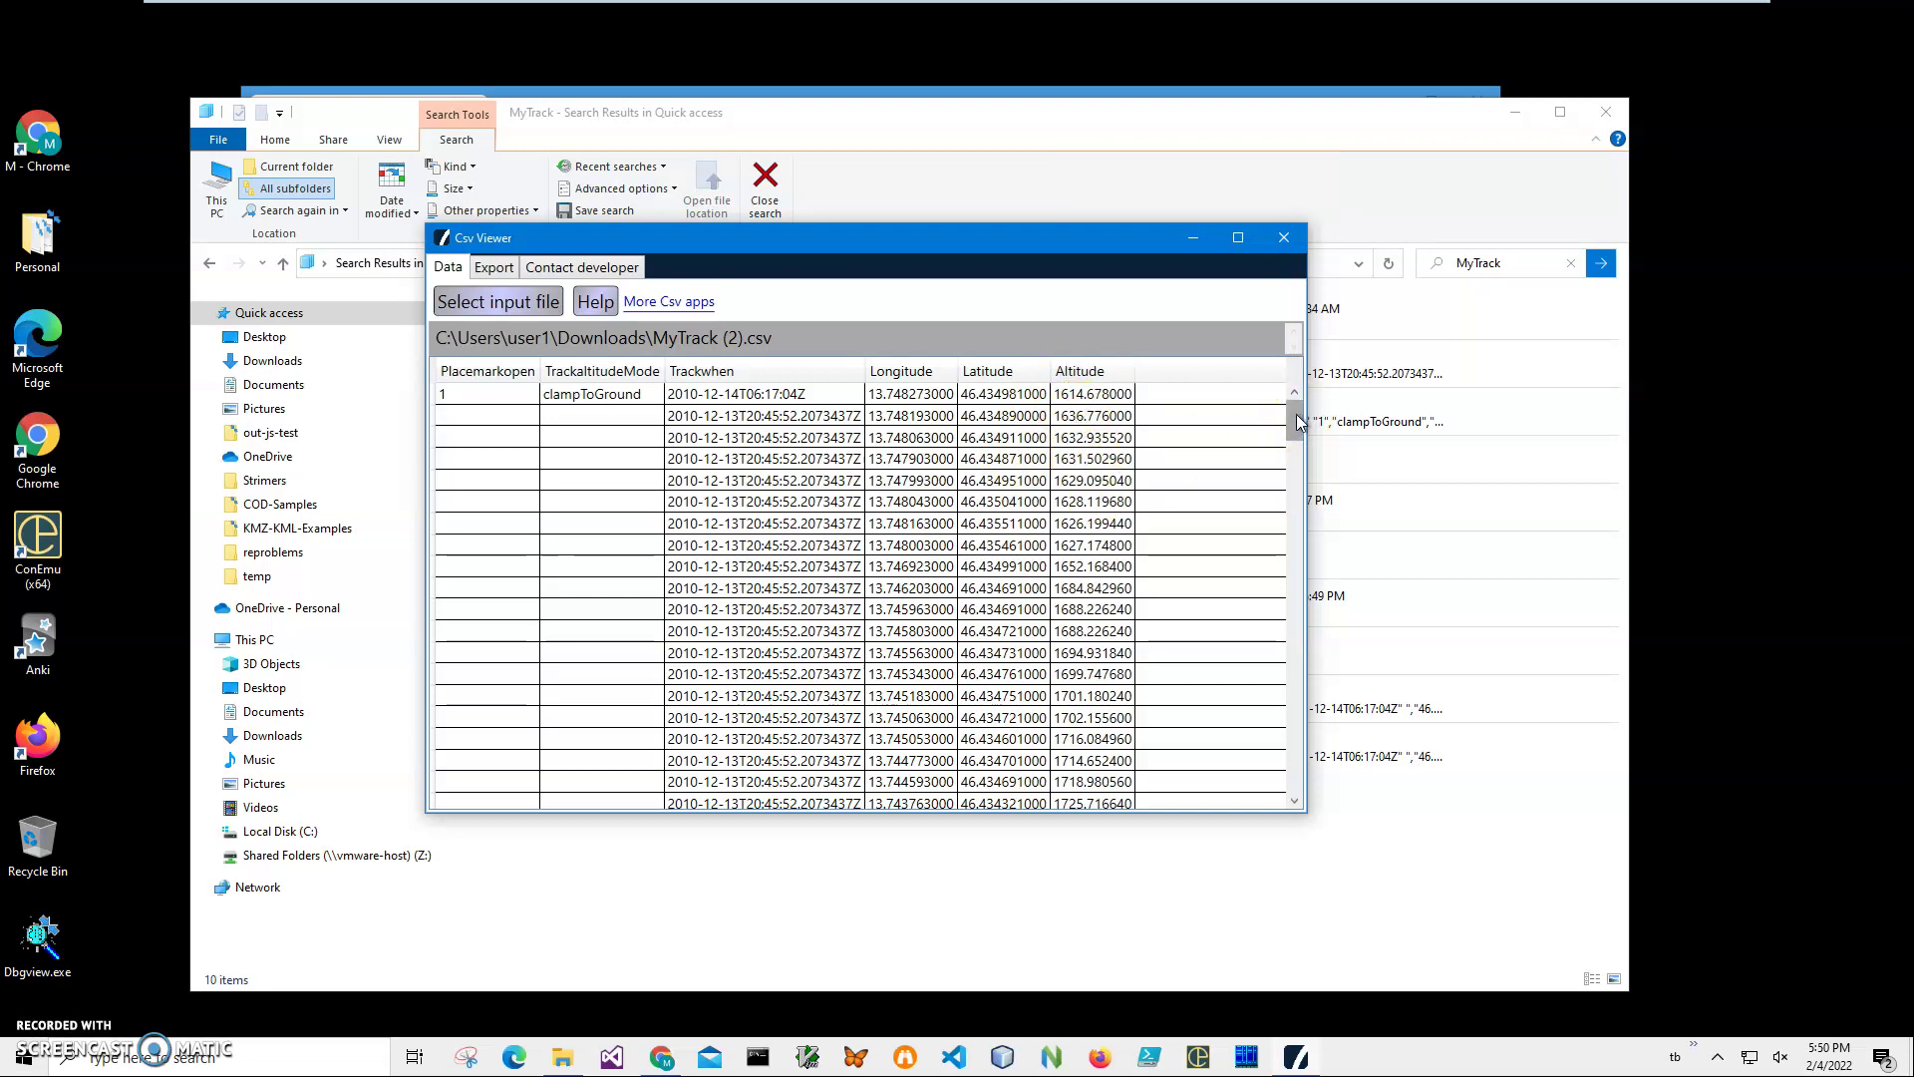
click(794, 387)
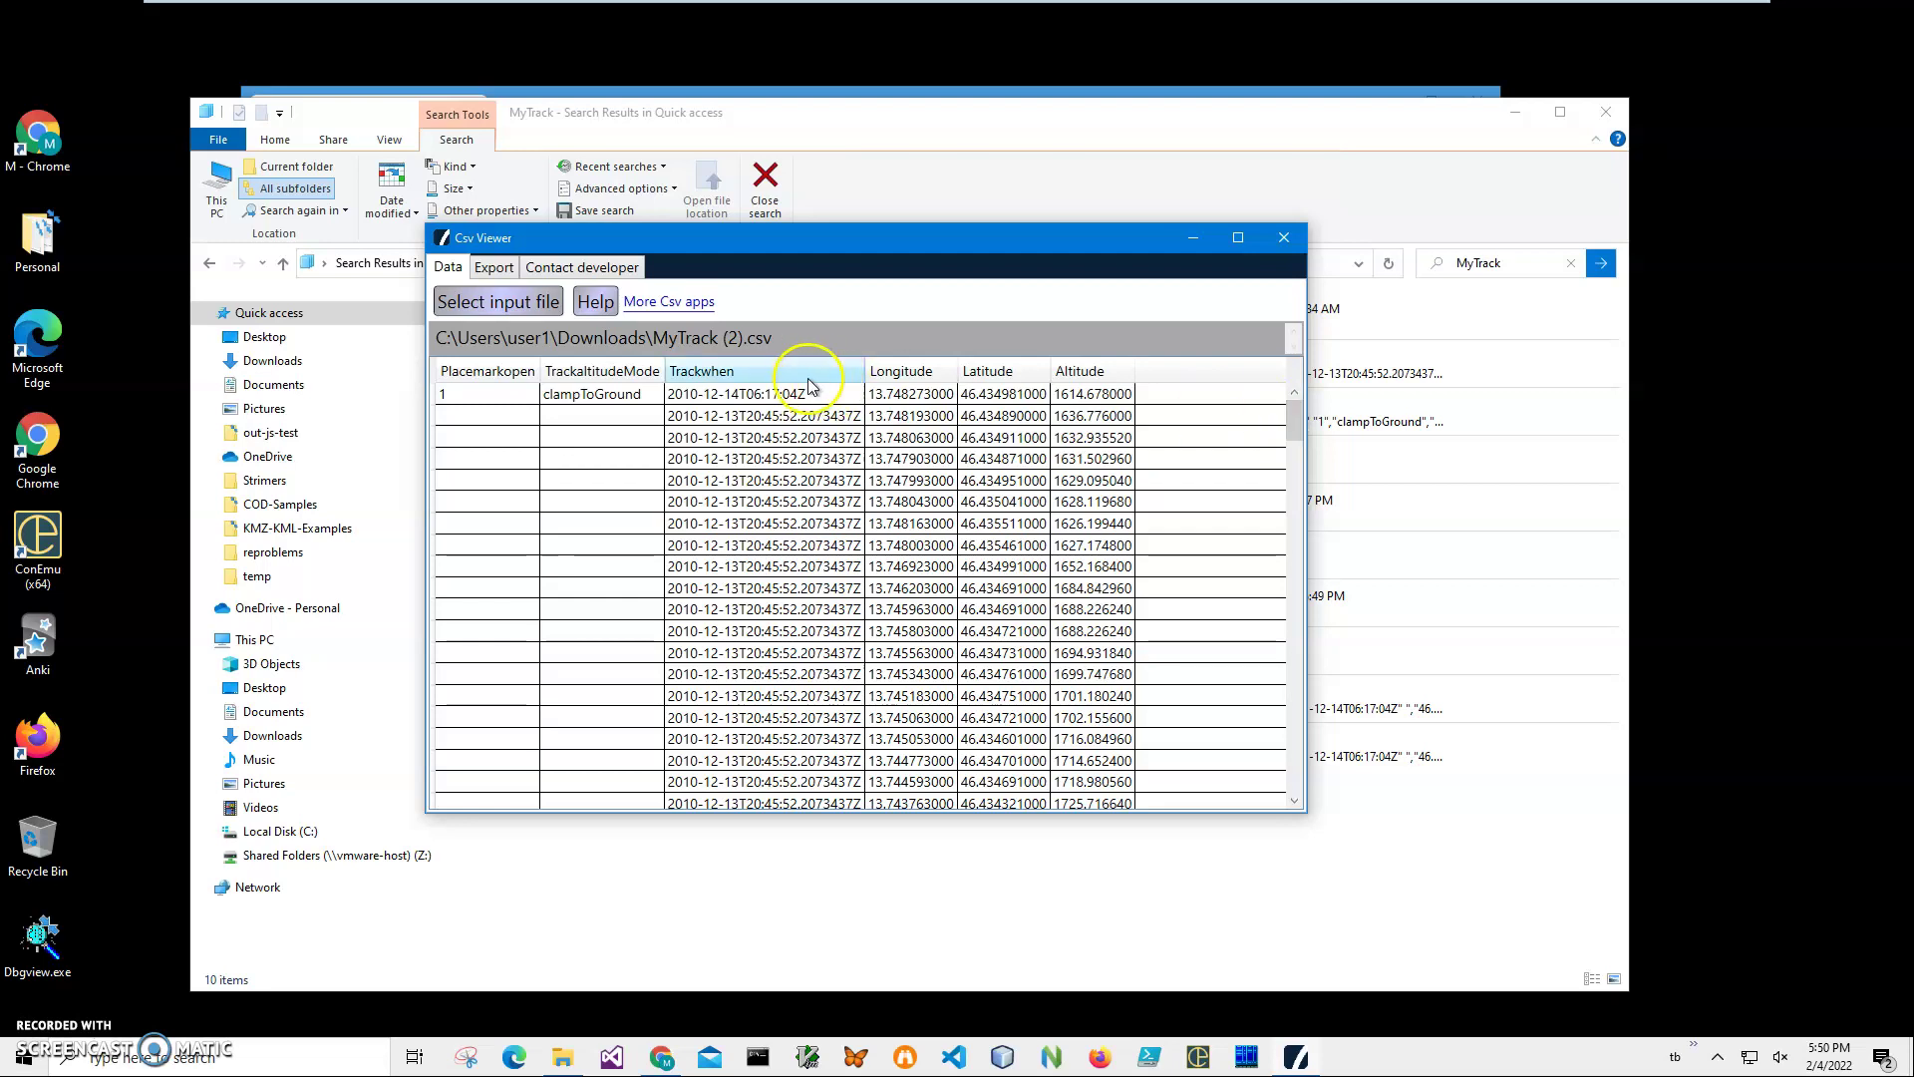
click(1295, 439)
drag(1296, 439, 1300, 780)
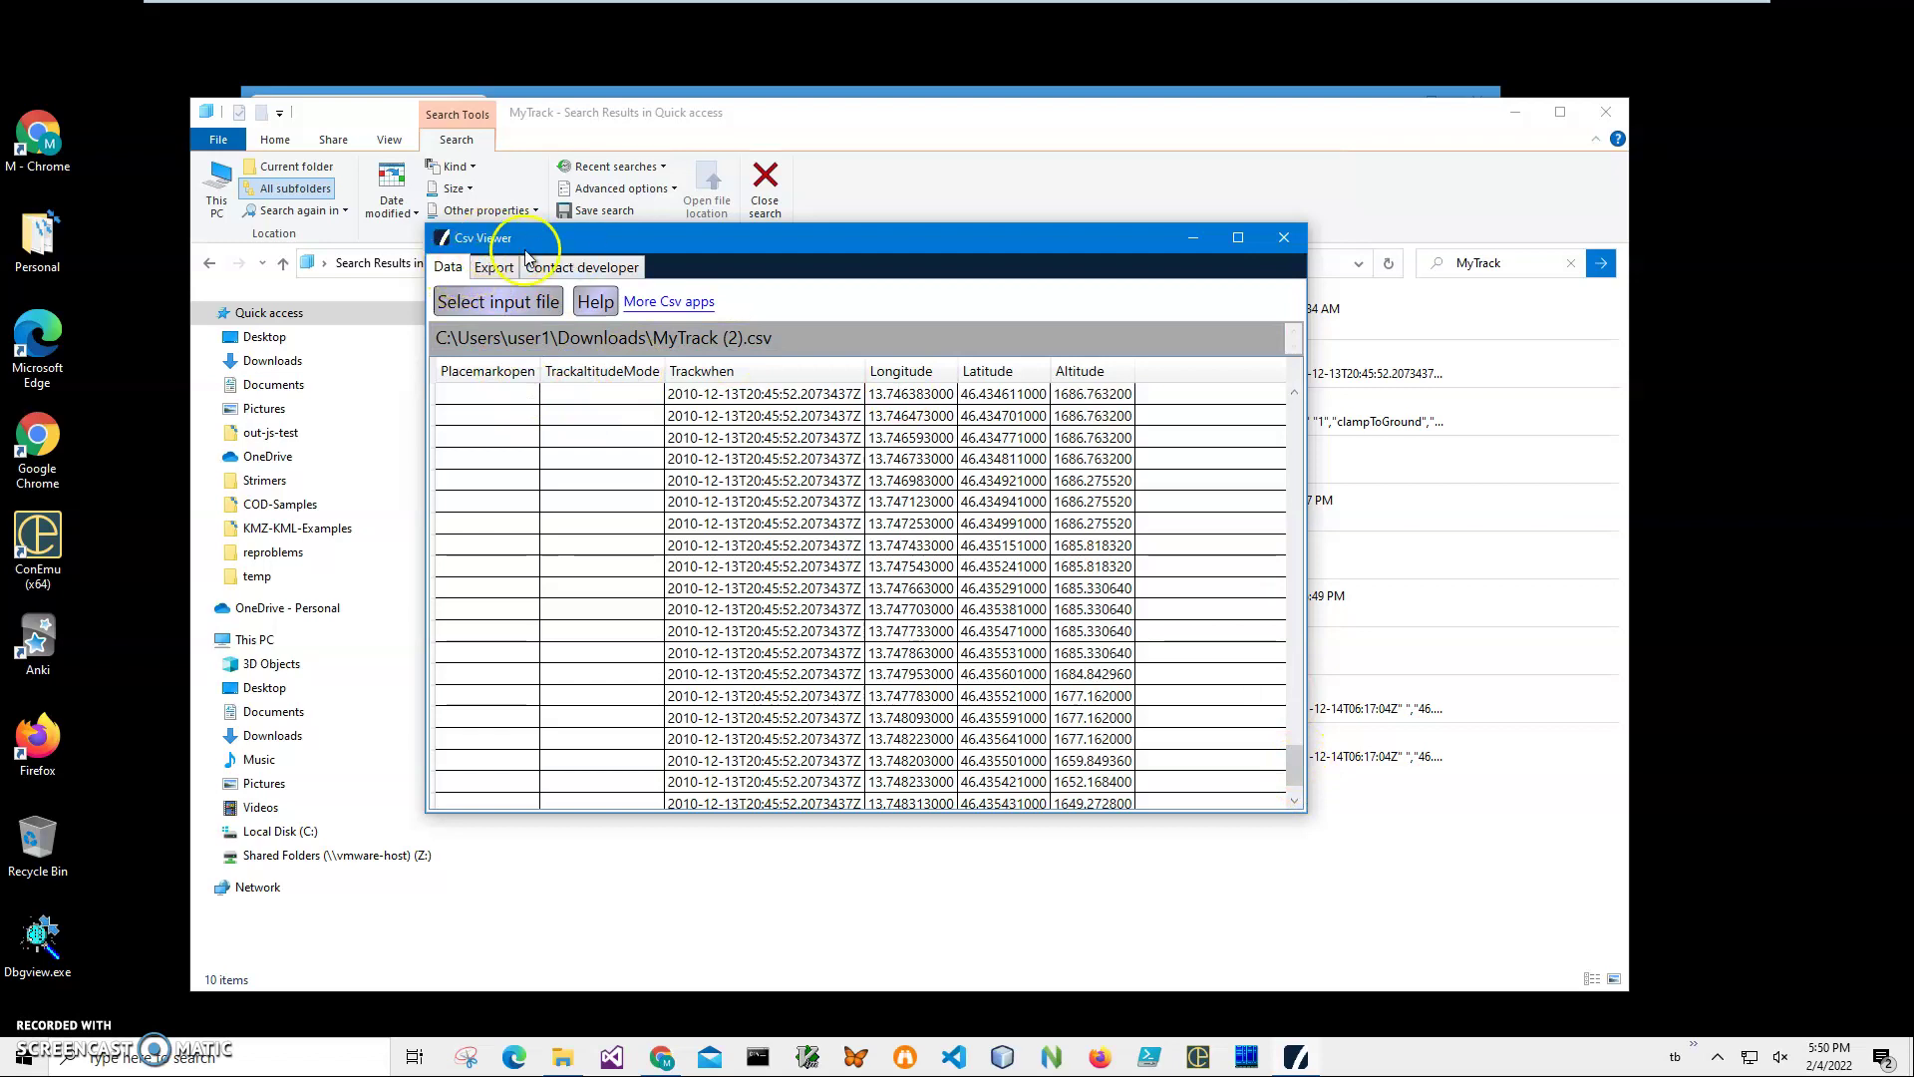
Close Csv Viewer and open Track2.csv in Excel Mobile.
click(1282, 239)
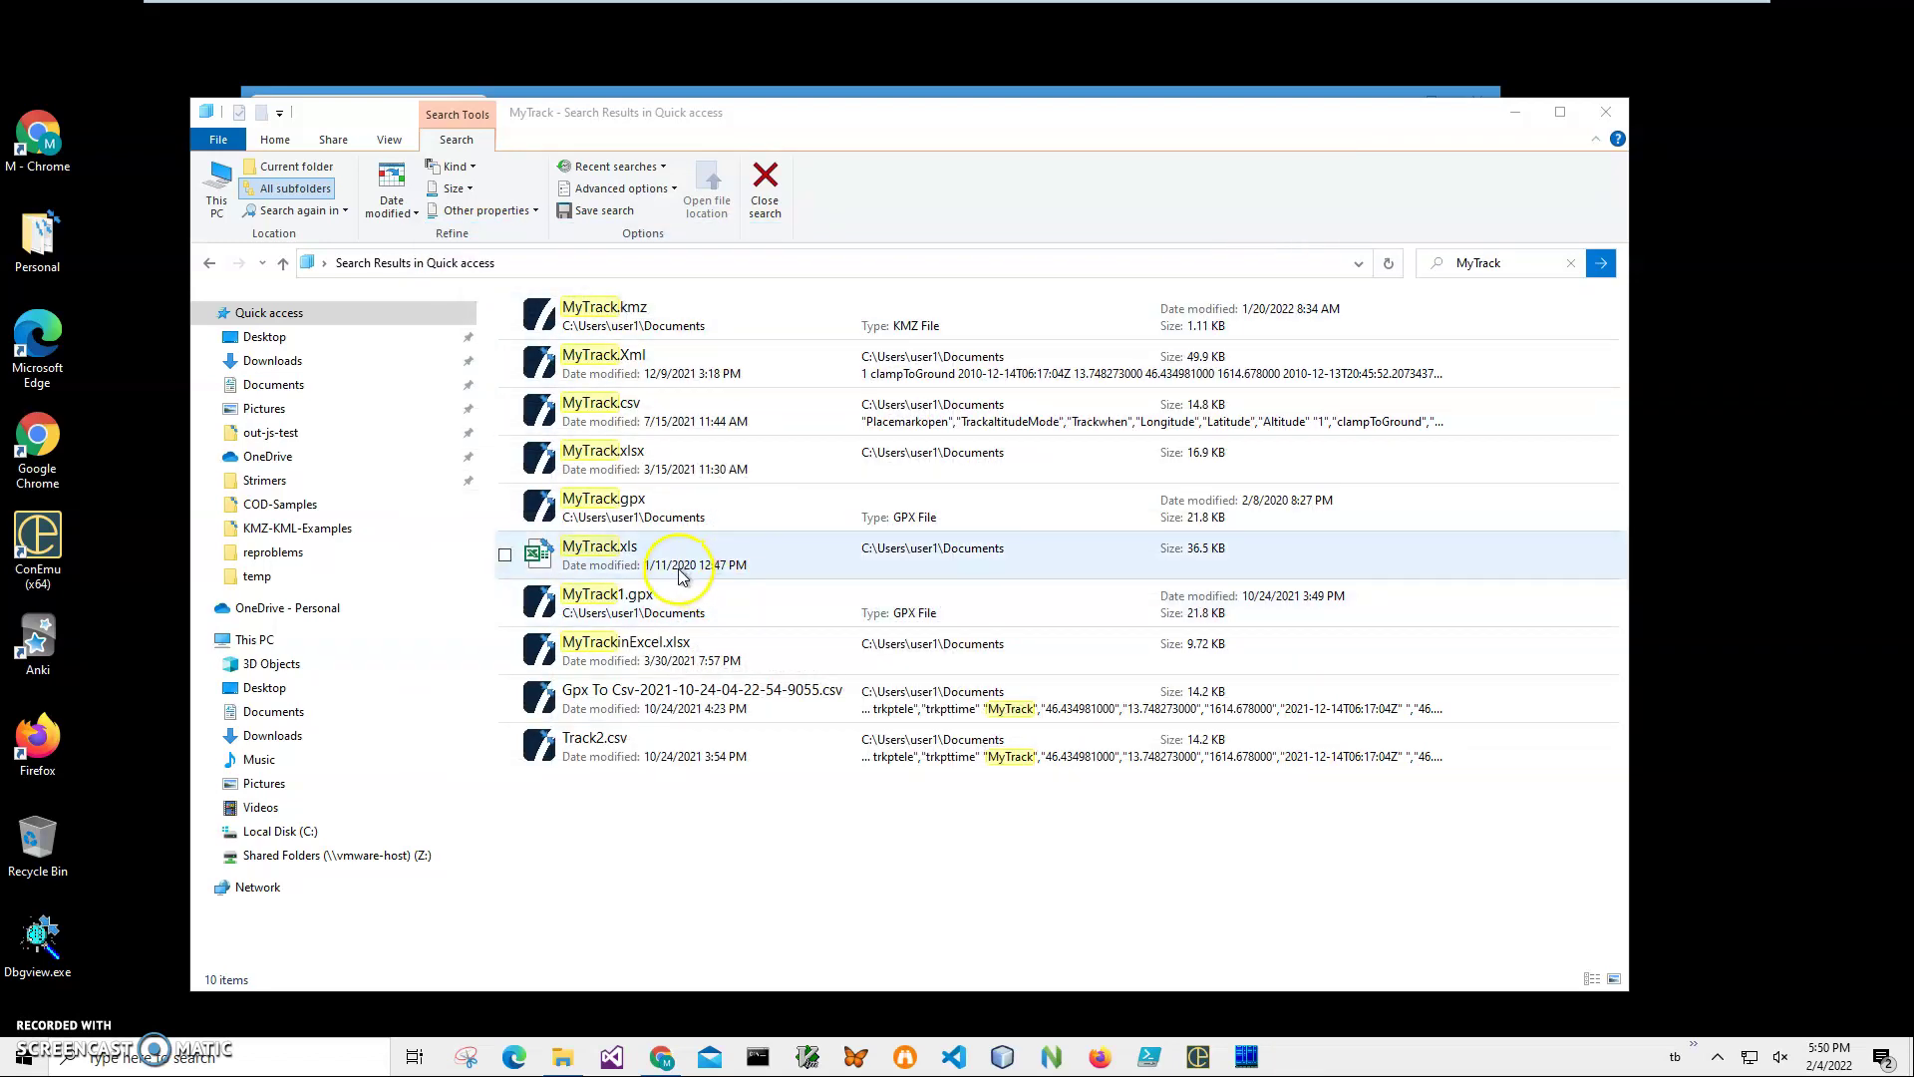
right_click(709, 748)
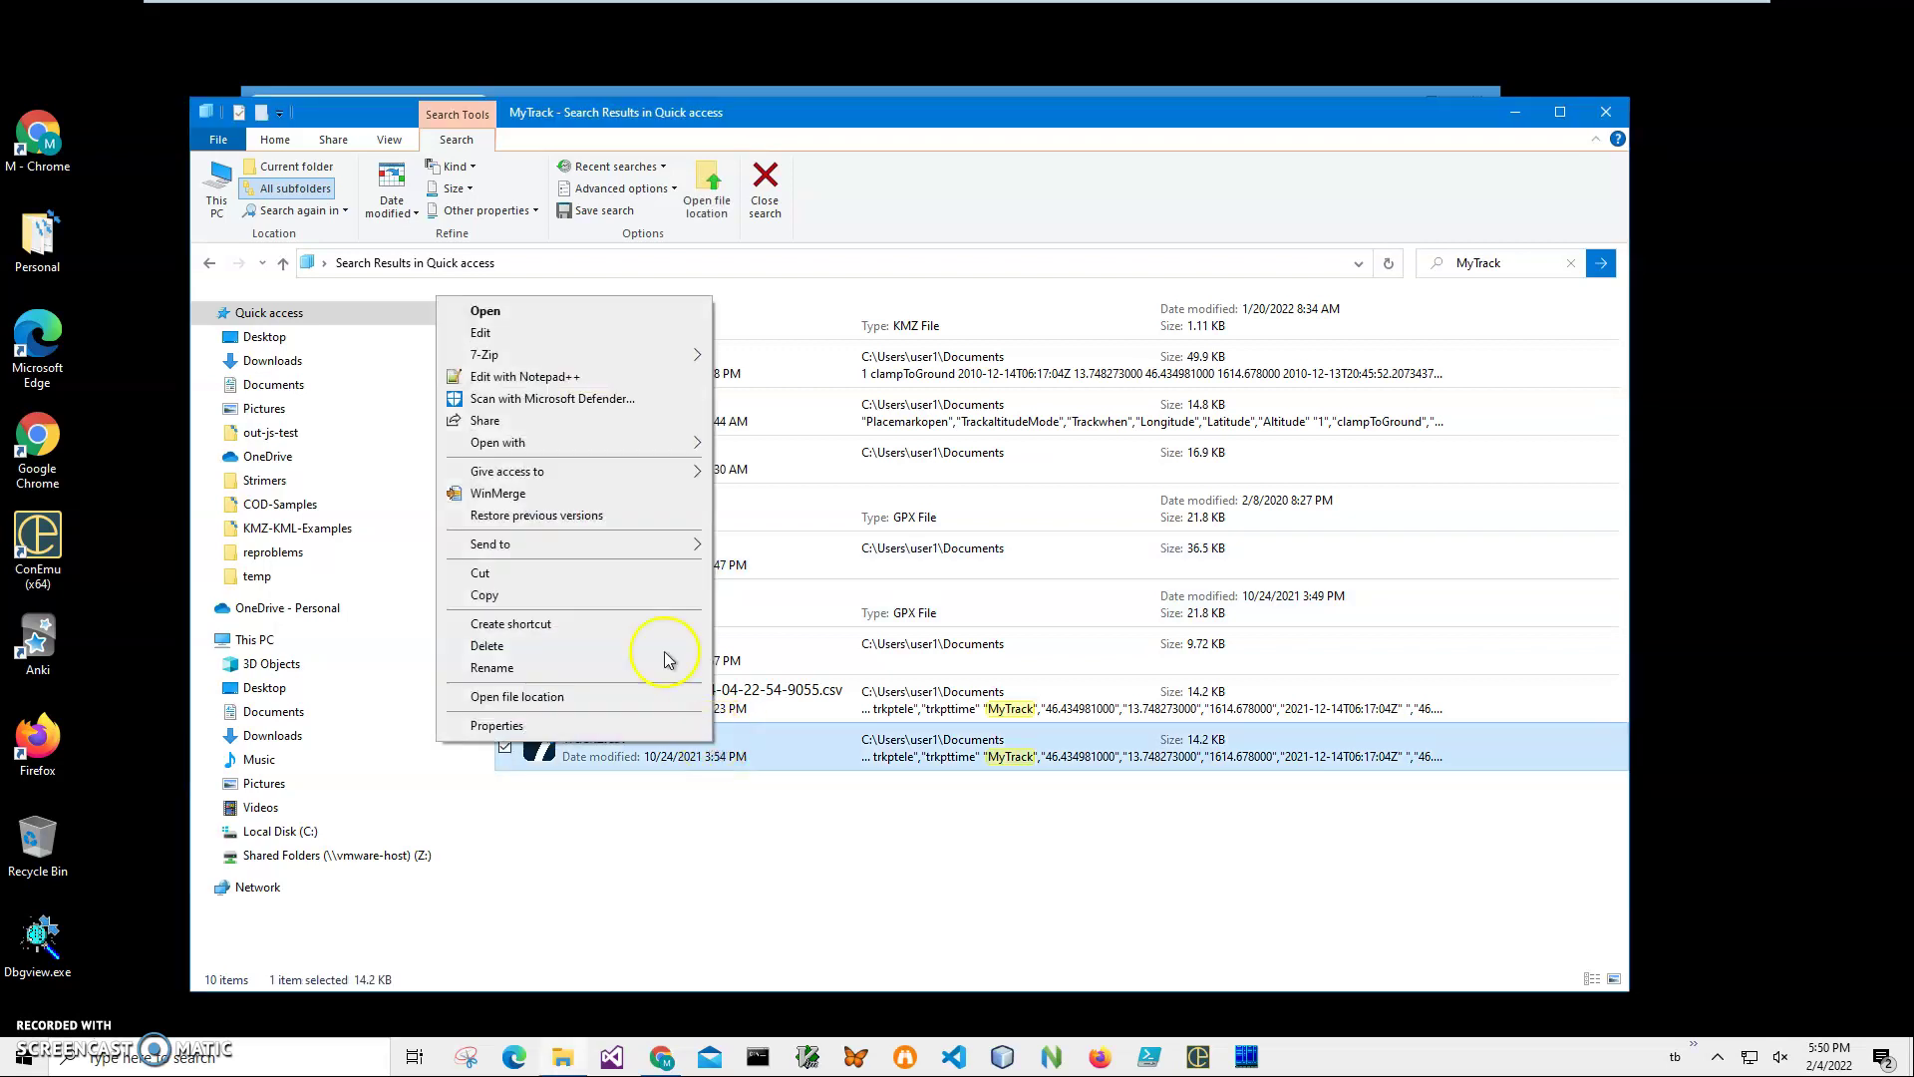
mouse_move(611, 442)
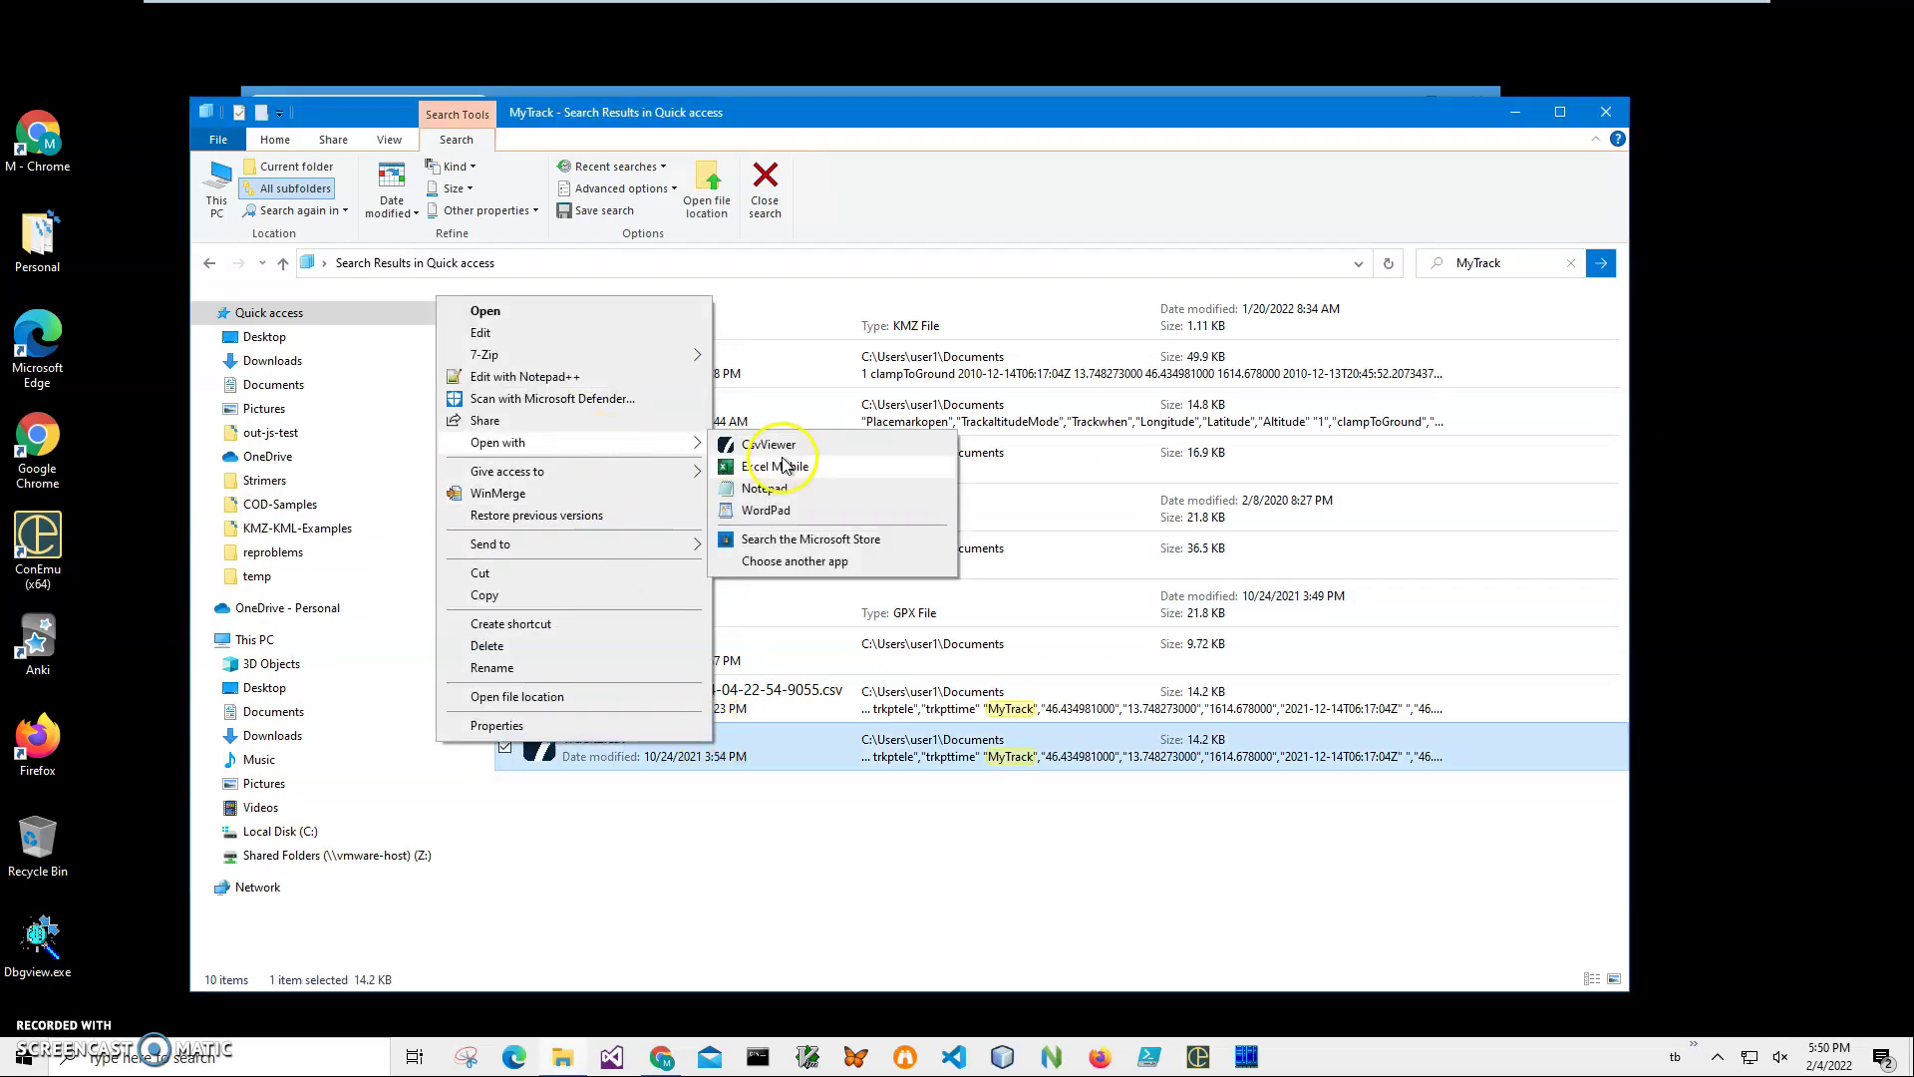
click(785, 466)
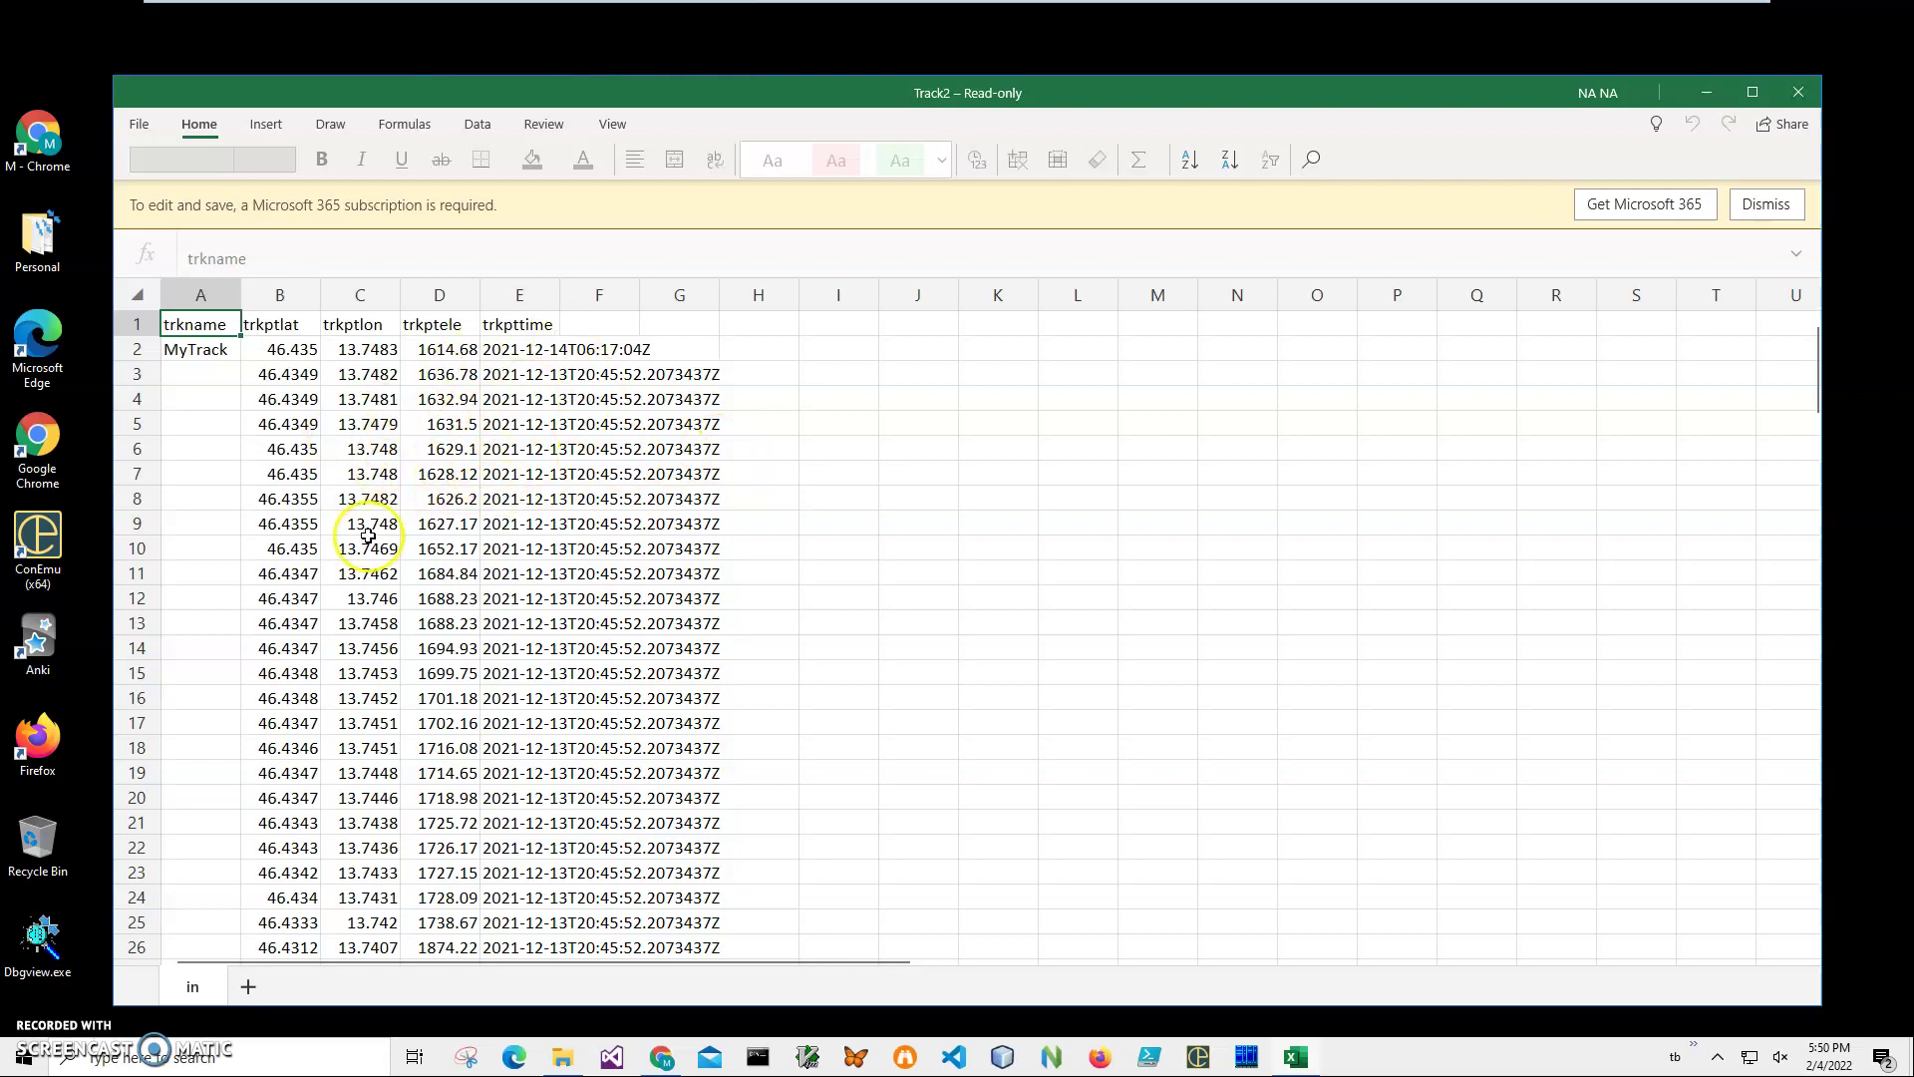
Inspect the trkptlon, trkptele and trkpttime headers and values such as D5 and D11.
click(512, 524)
click(432, 565)
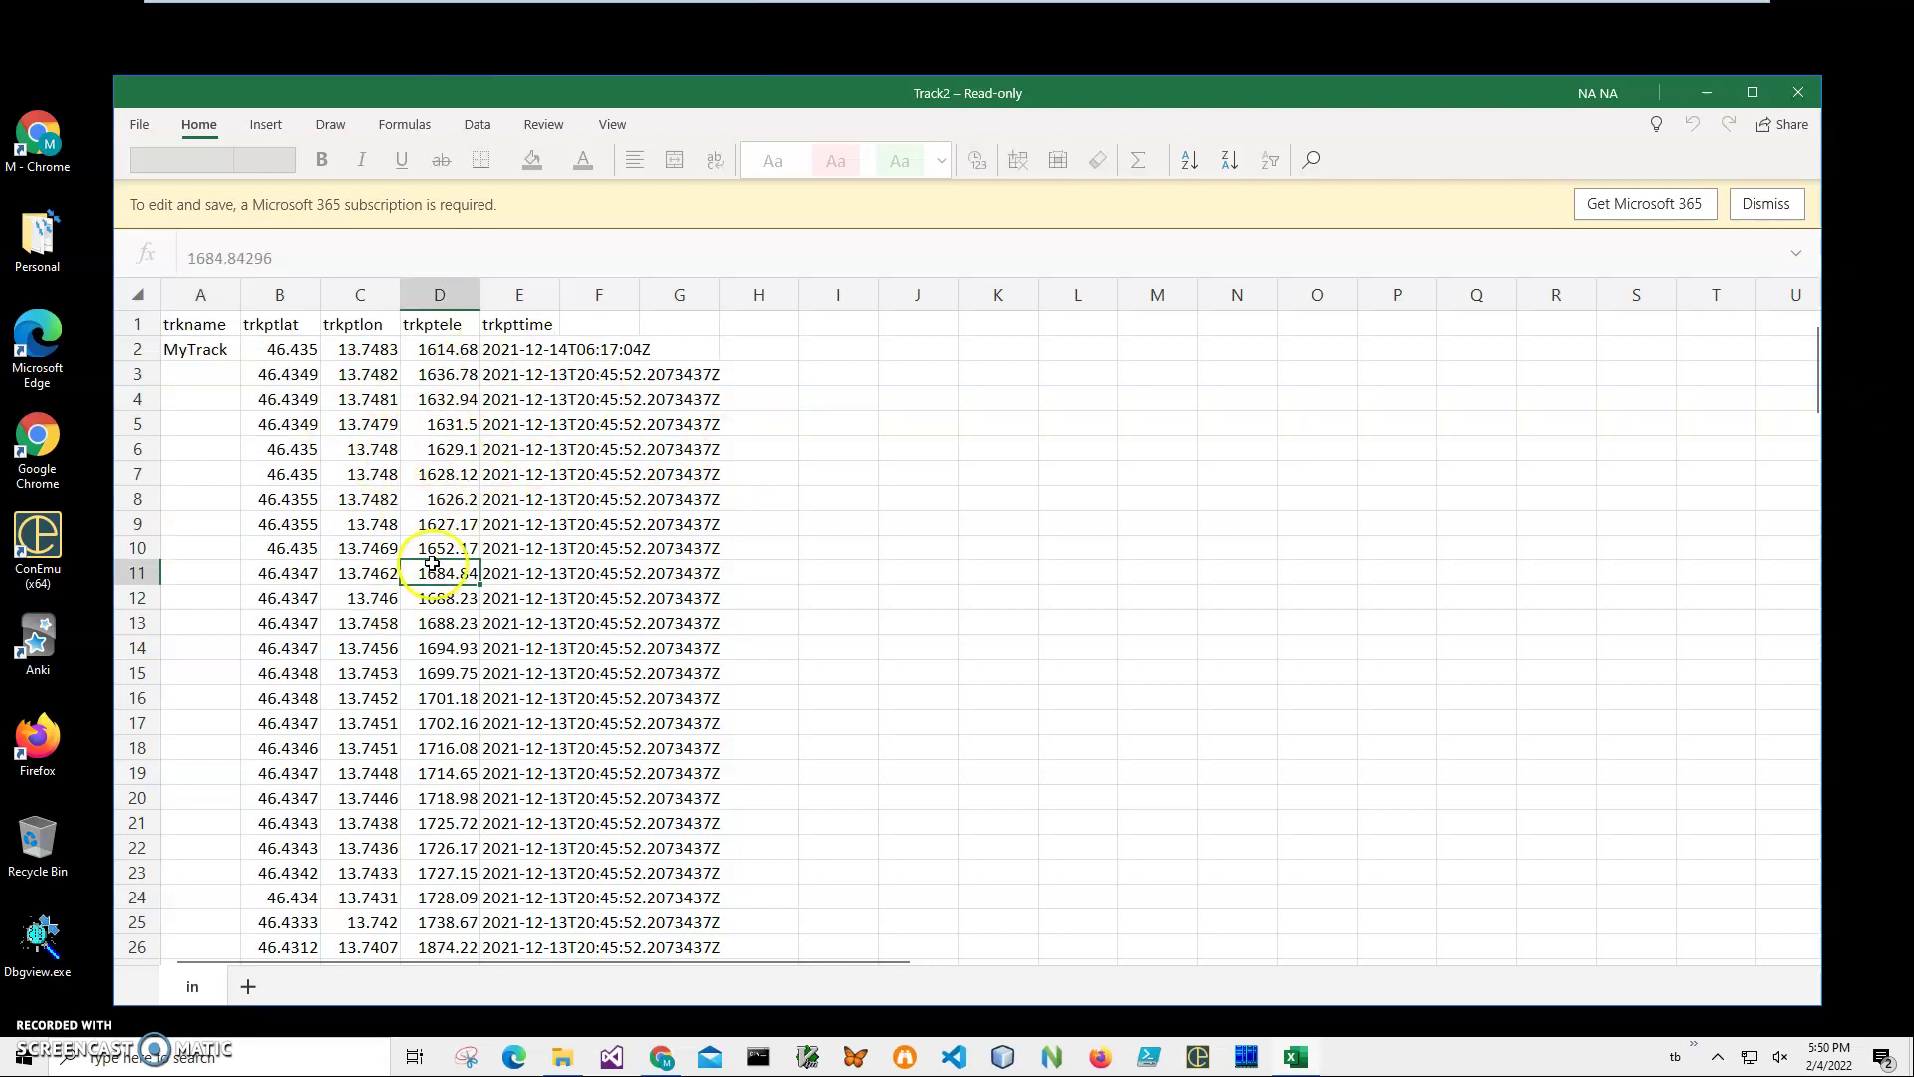
click(383, 577)
click(434, 573)
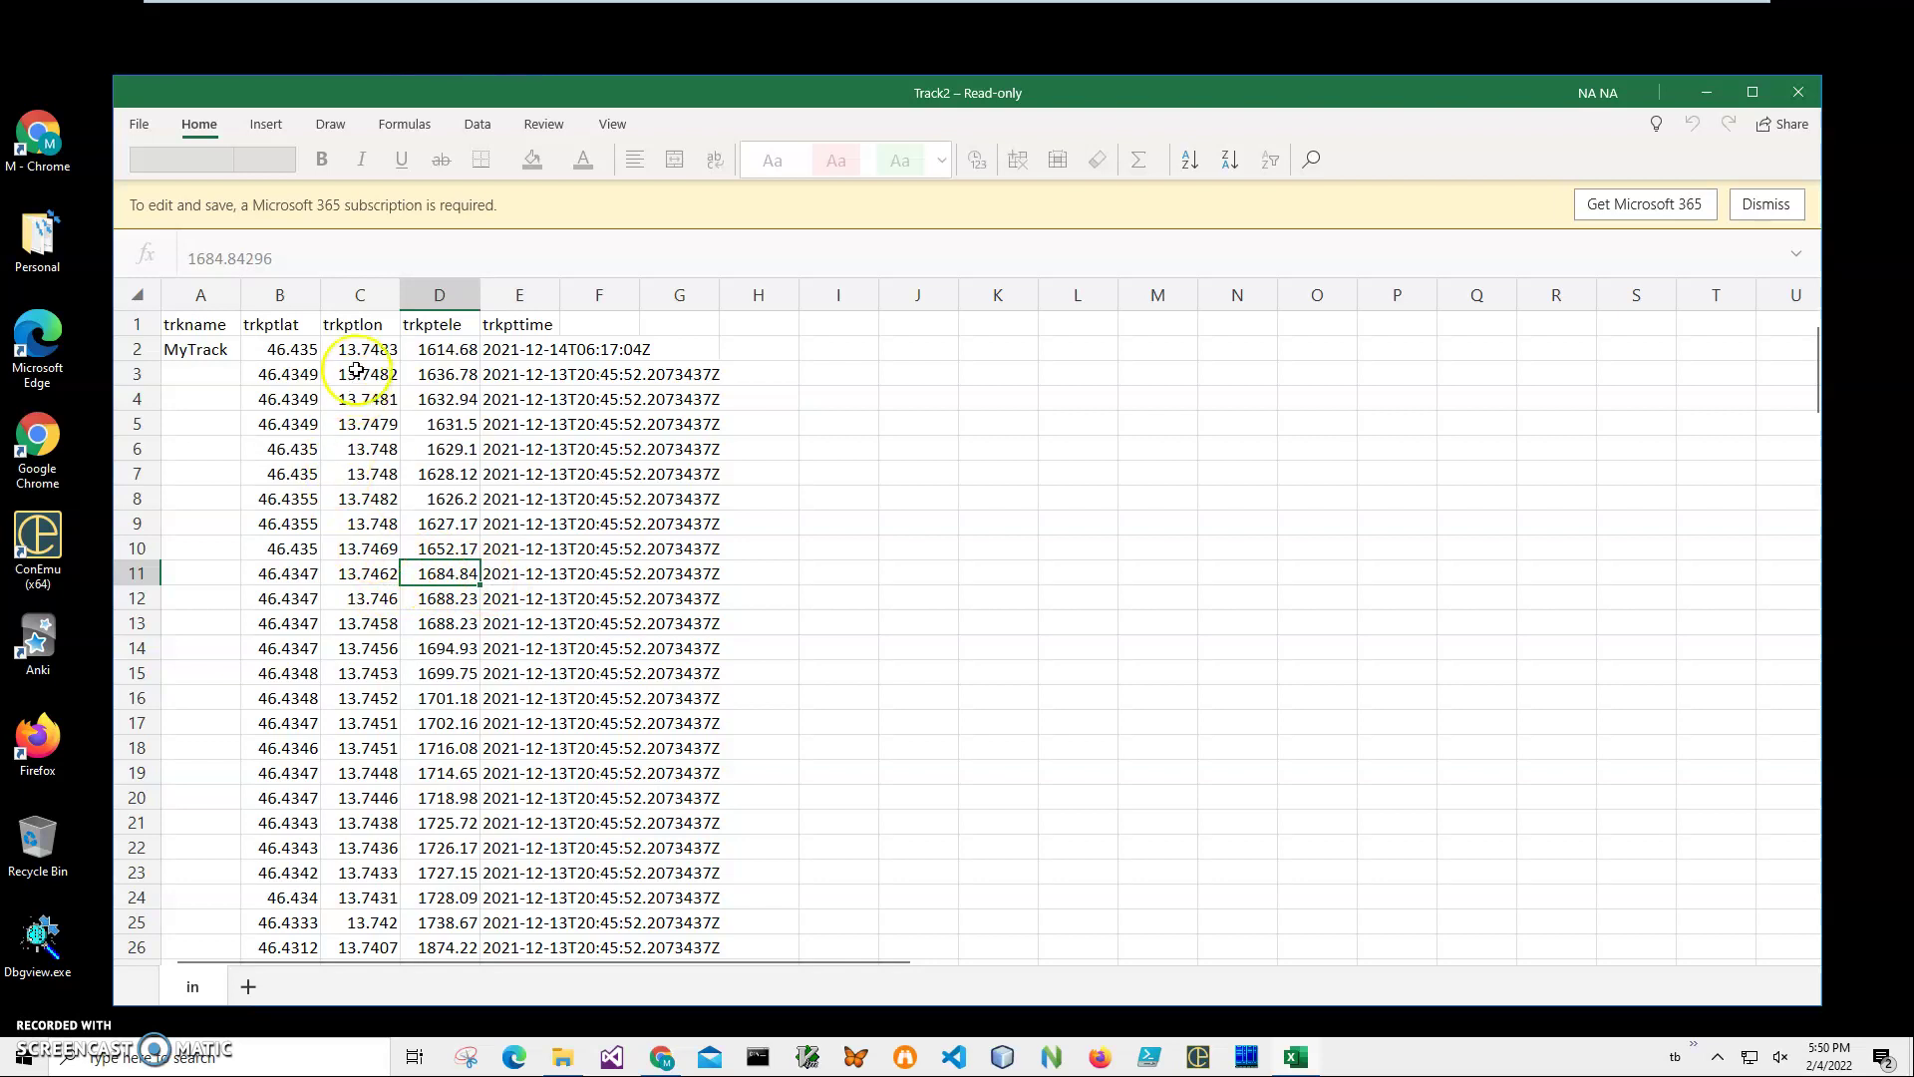
click(359, 321)
click(439, 321)
click(512, 327)
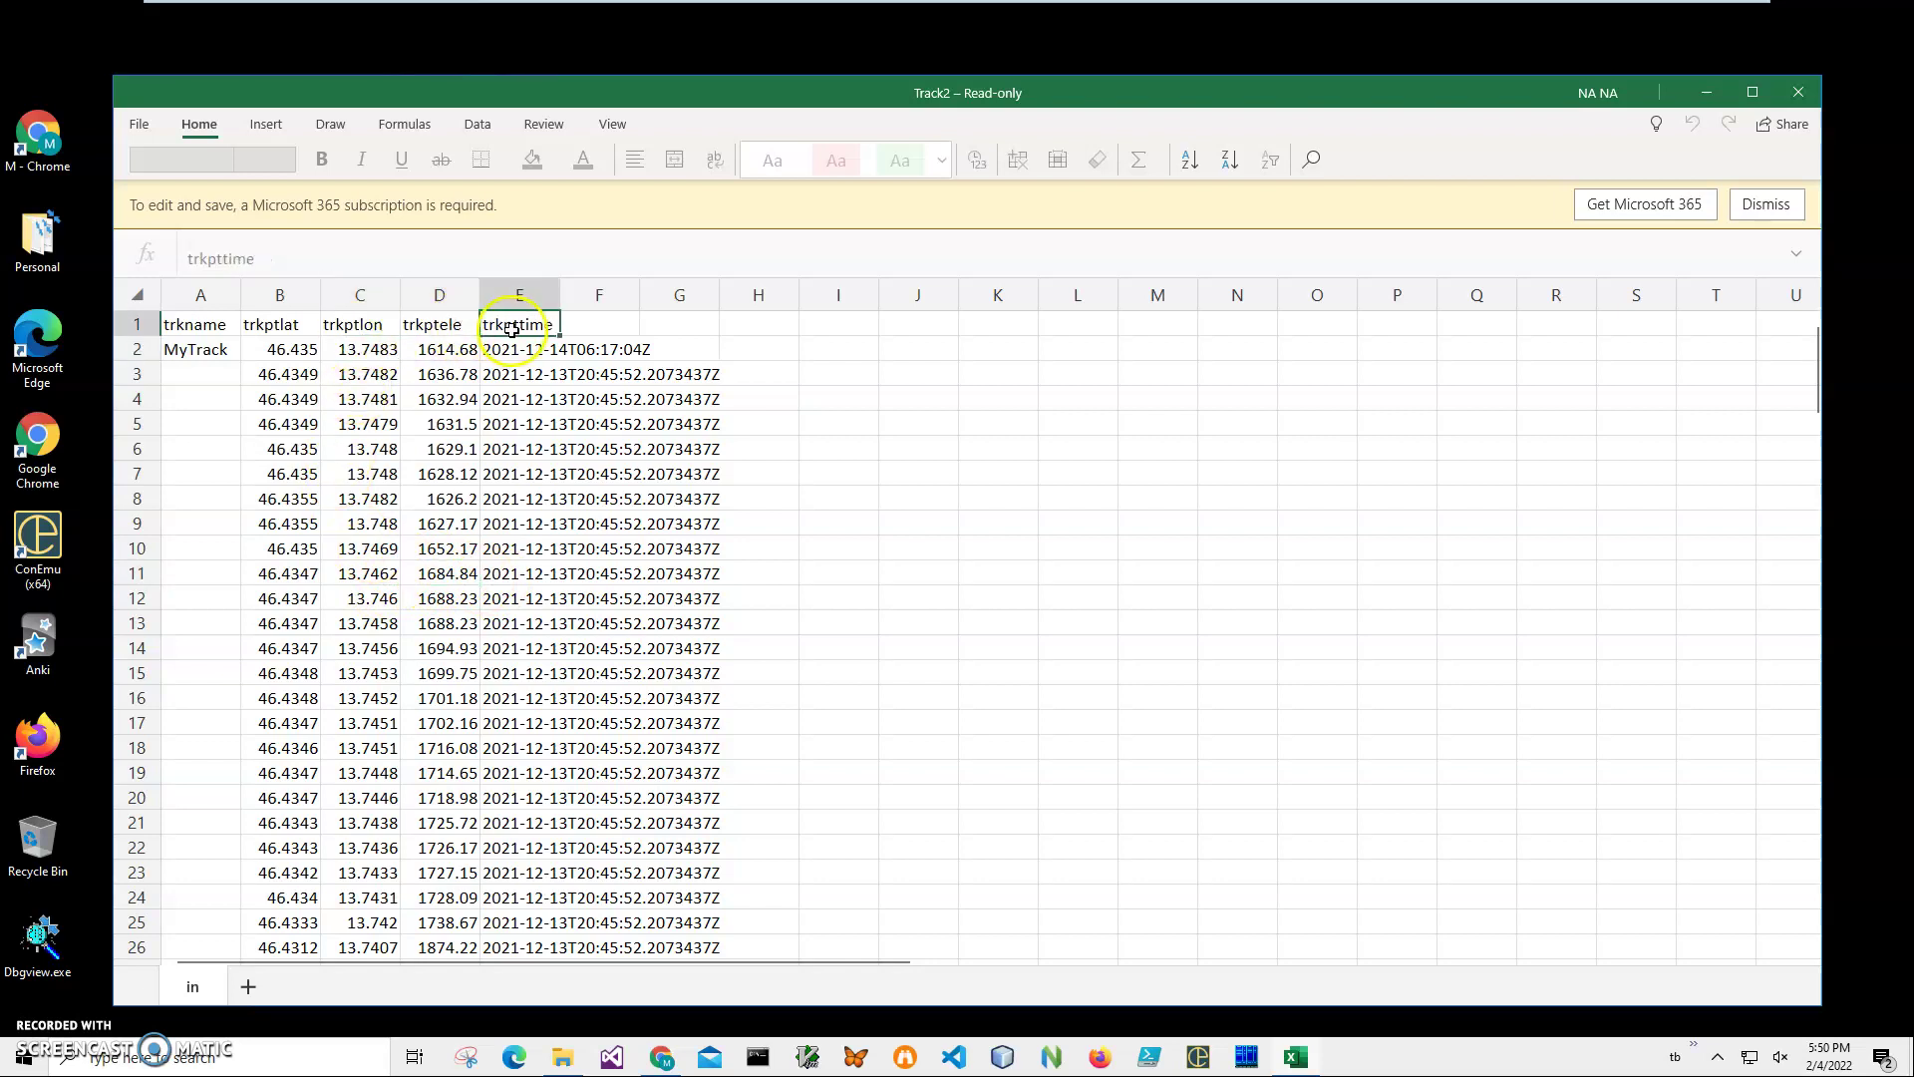
click(440, 423)
Check longitudes in C2, C8, C12, values in rows 3–4, then close the spreadsheet.
click(387, 509)
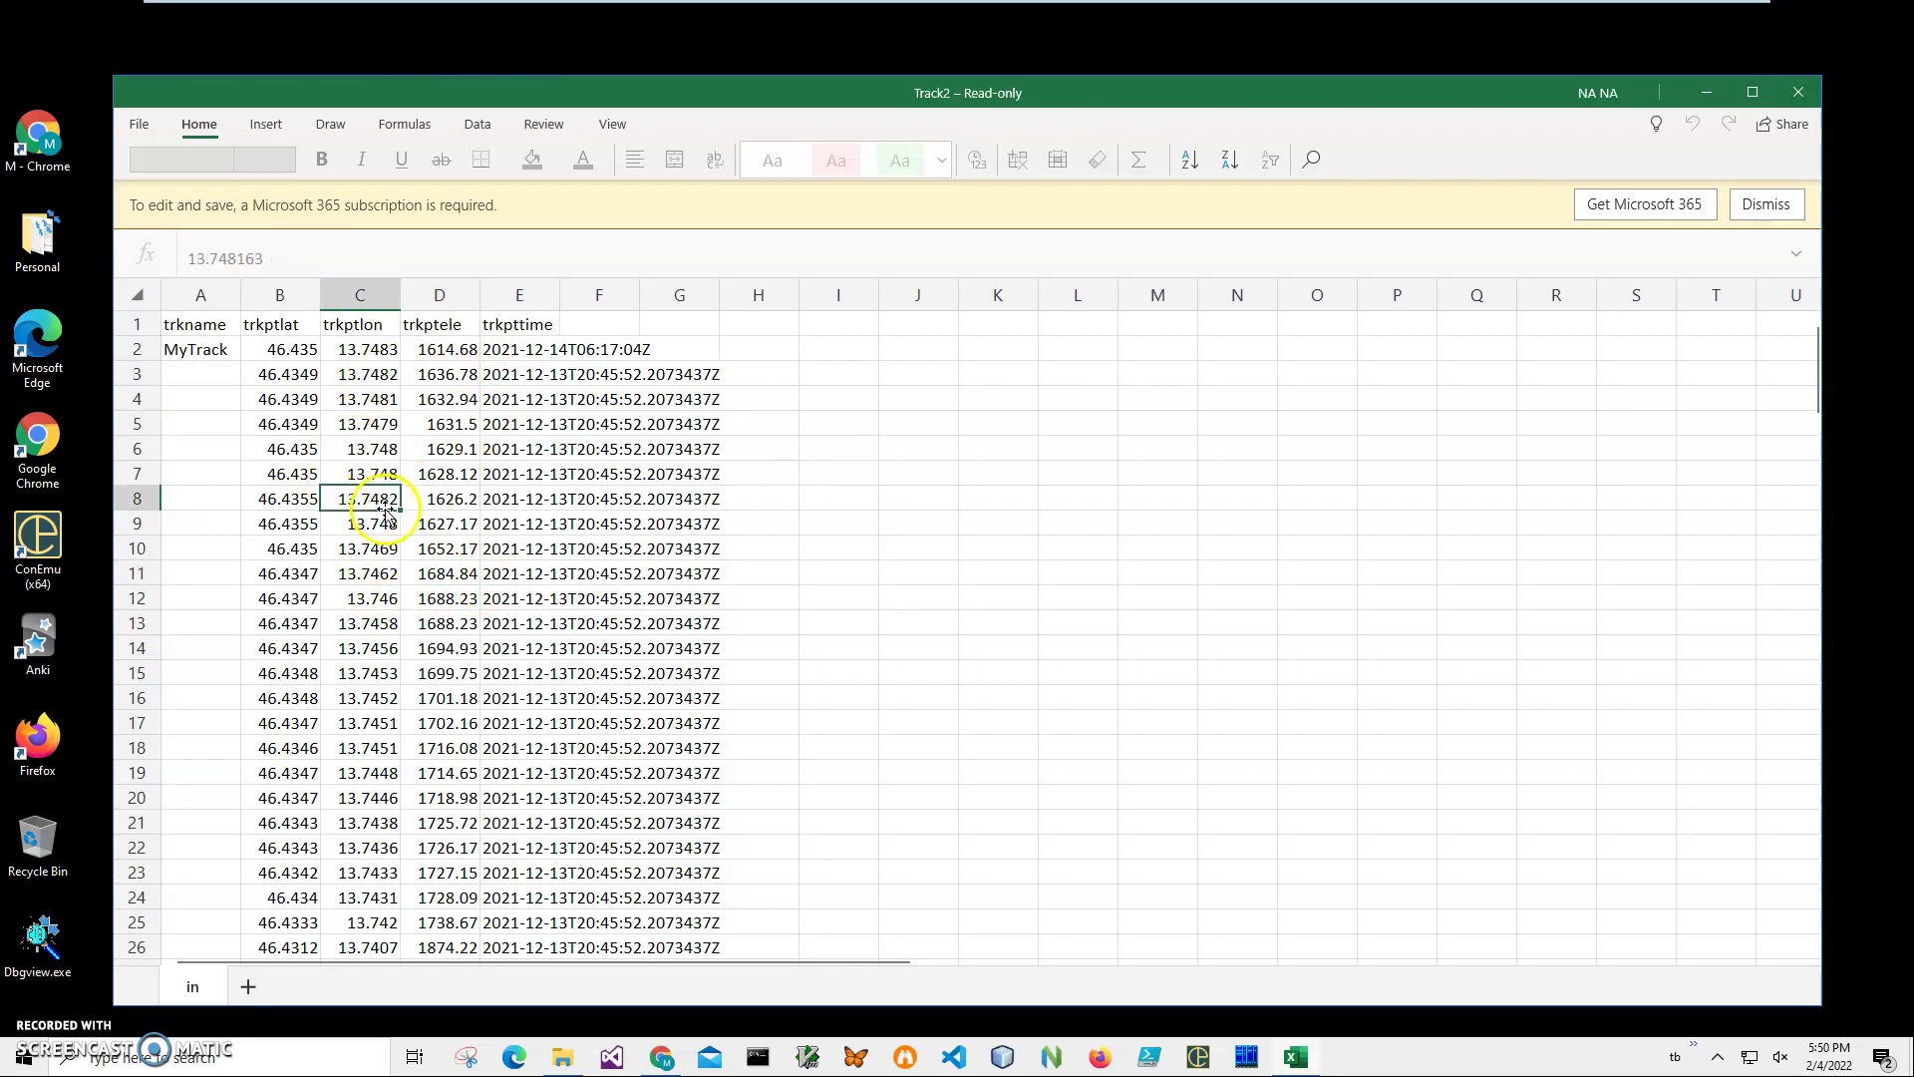
click(359, 351)
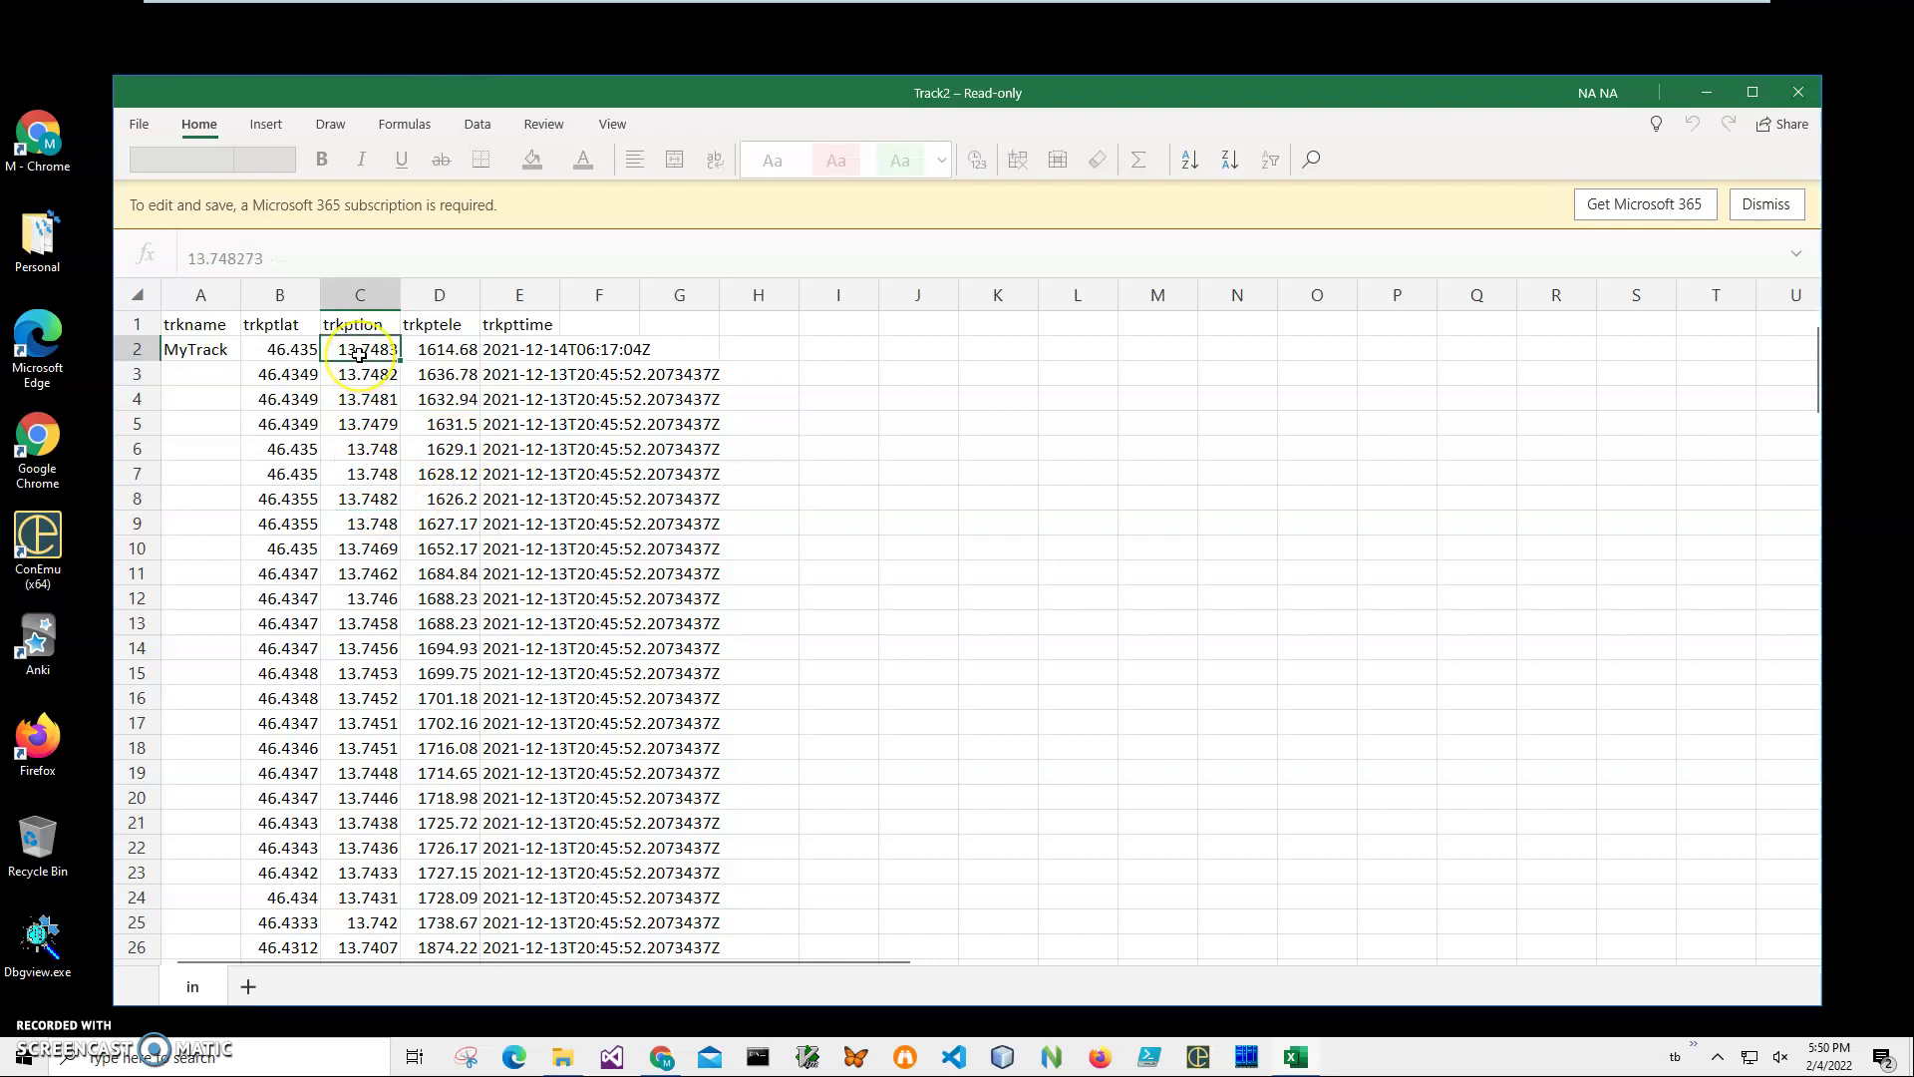
click(370, 499)
click(372, 593)
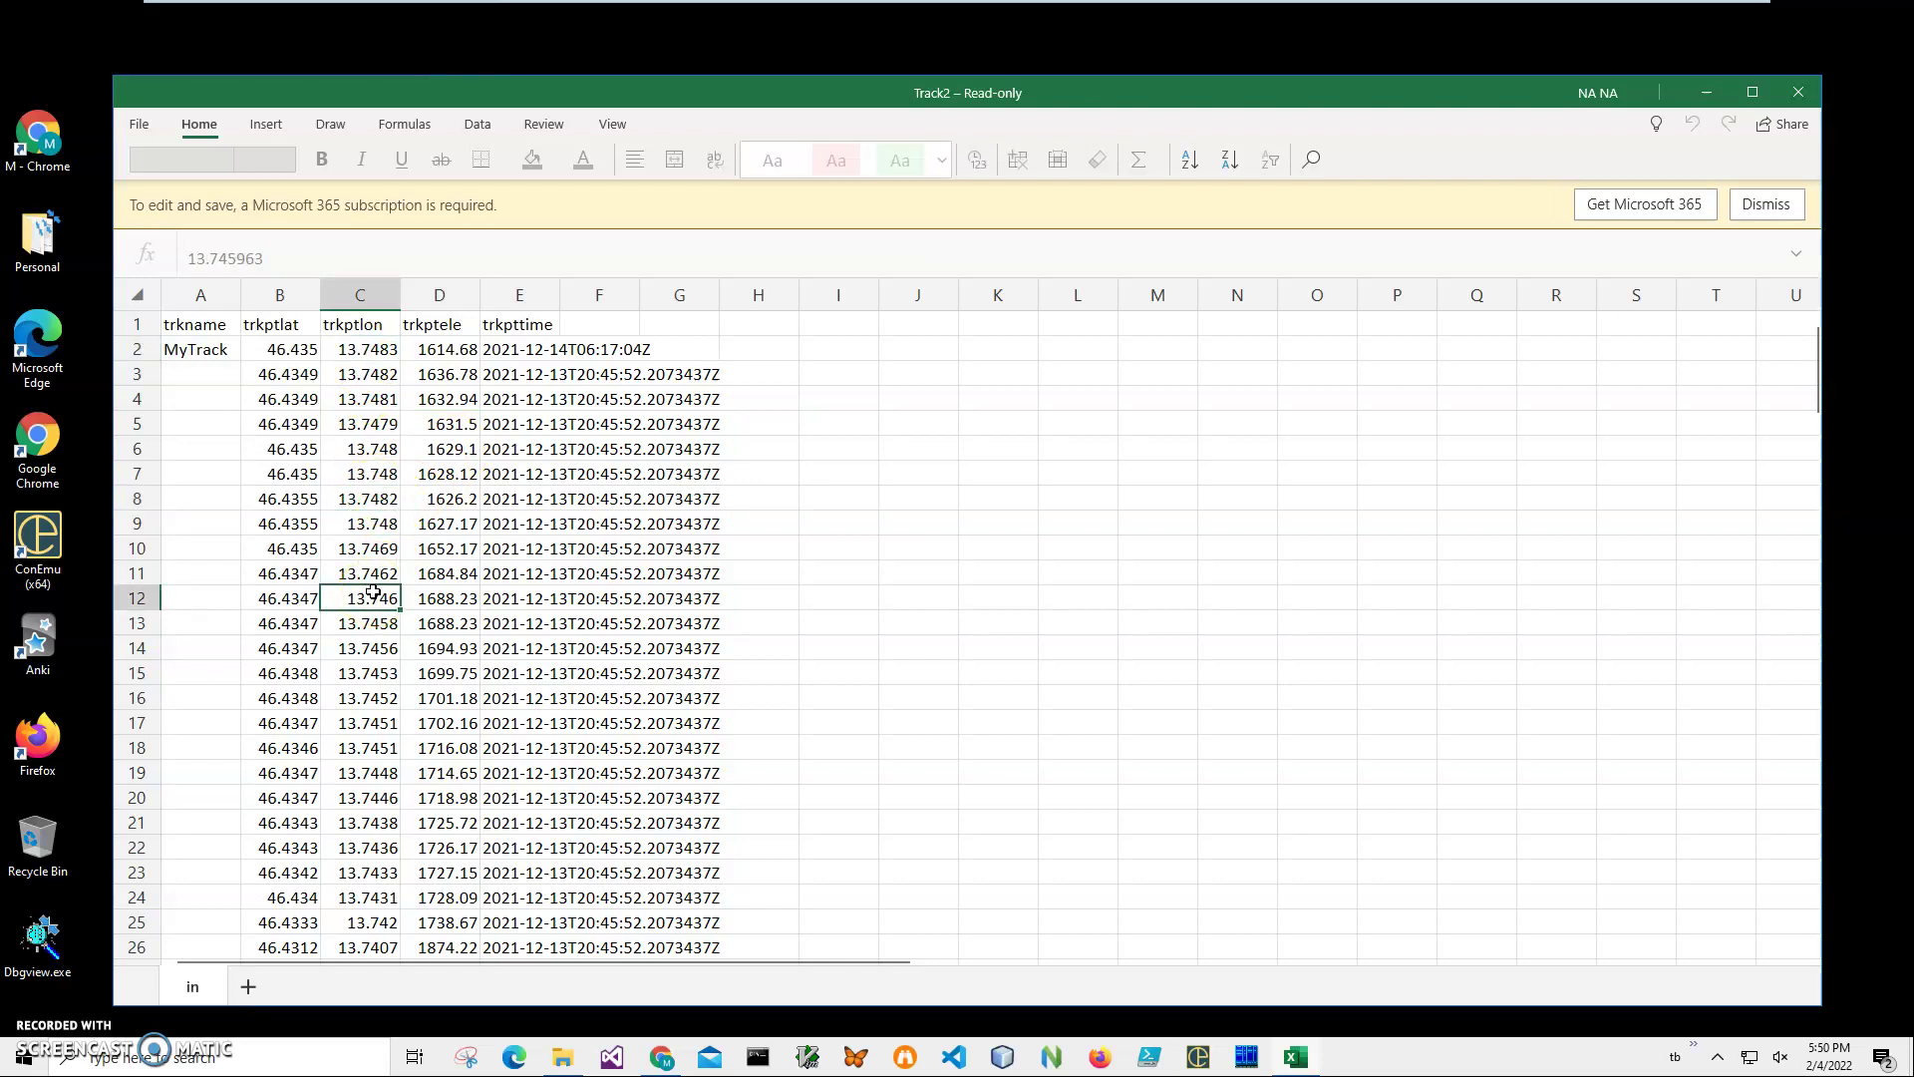
click(515, 375)
click(454, 384)
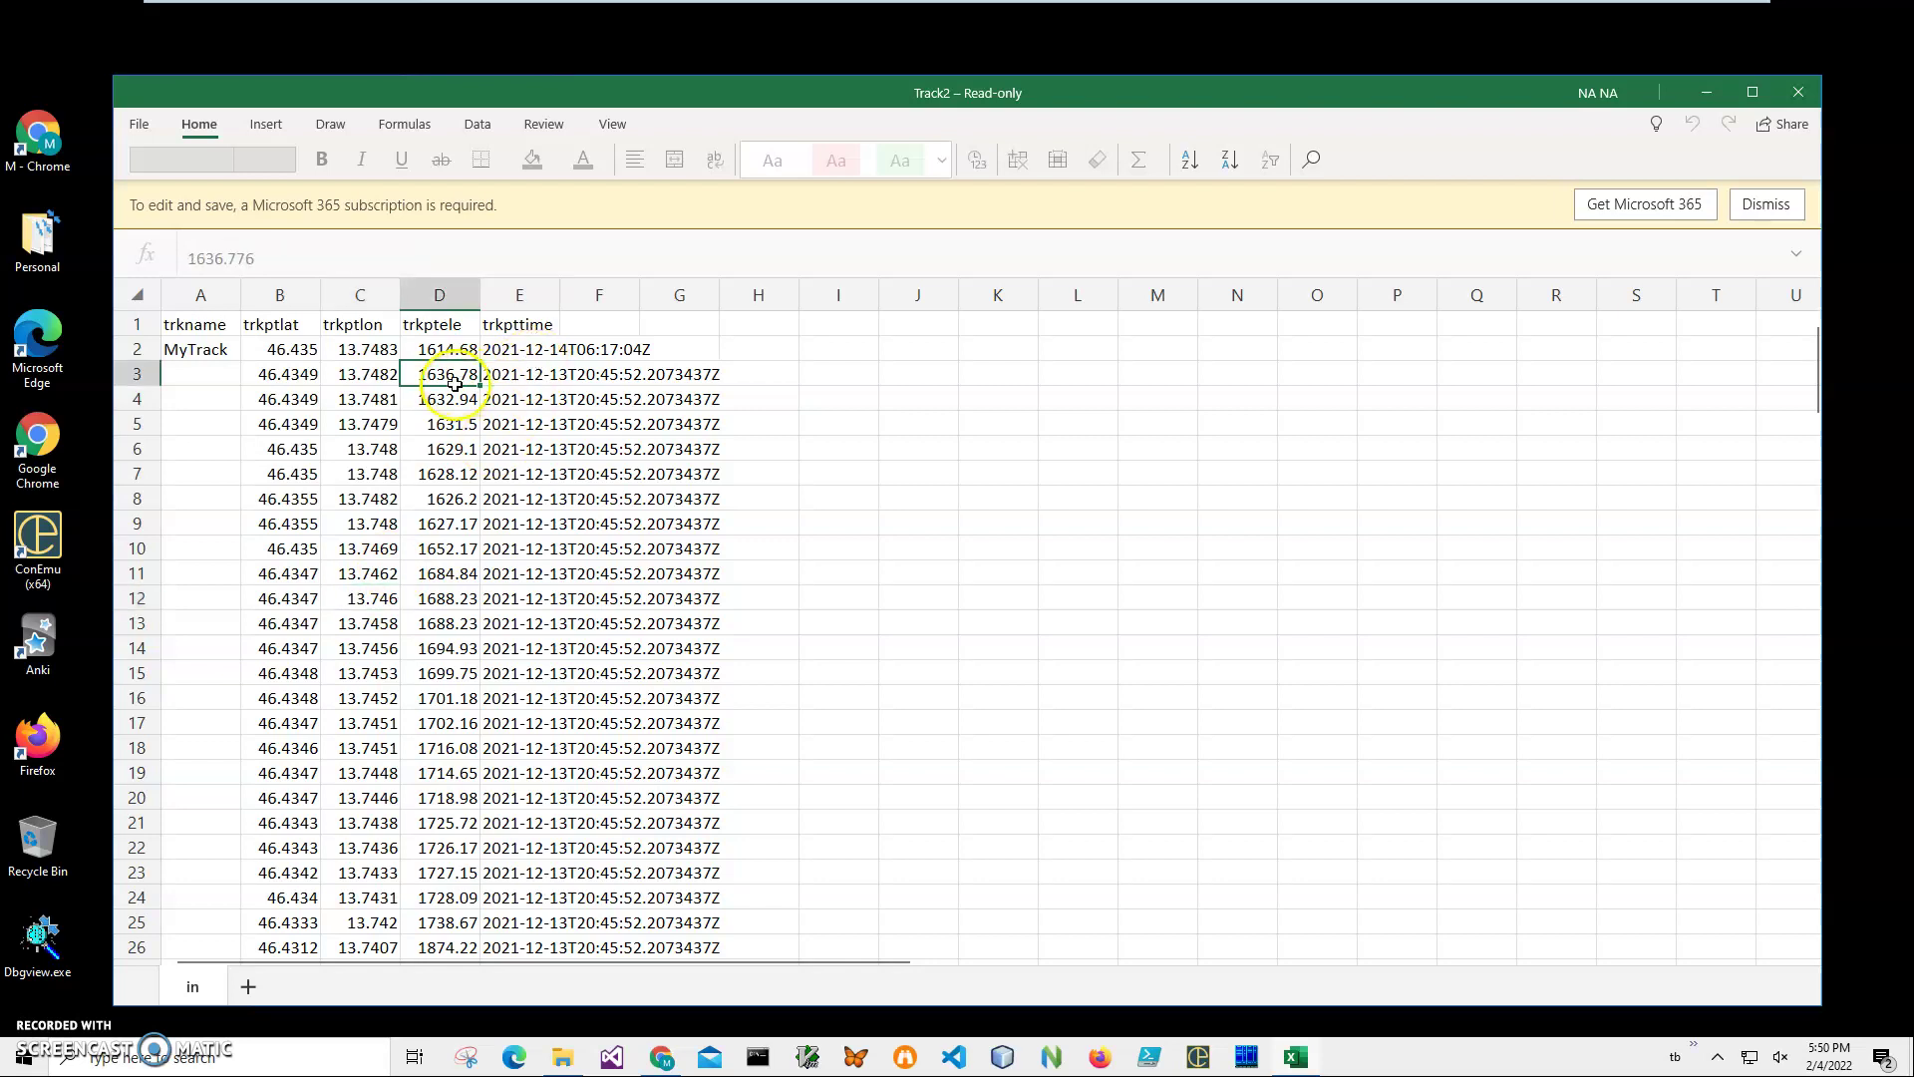
click(277, 401)
click(354, 401)
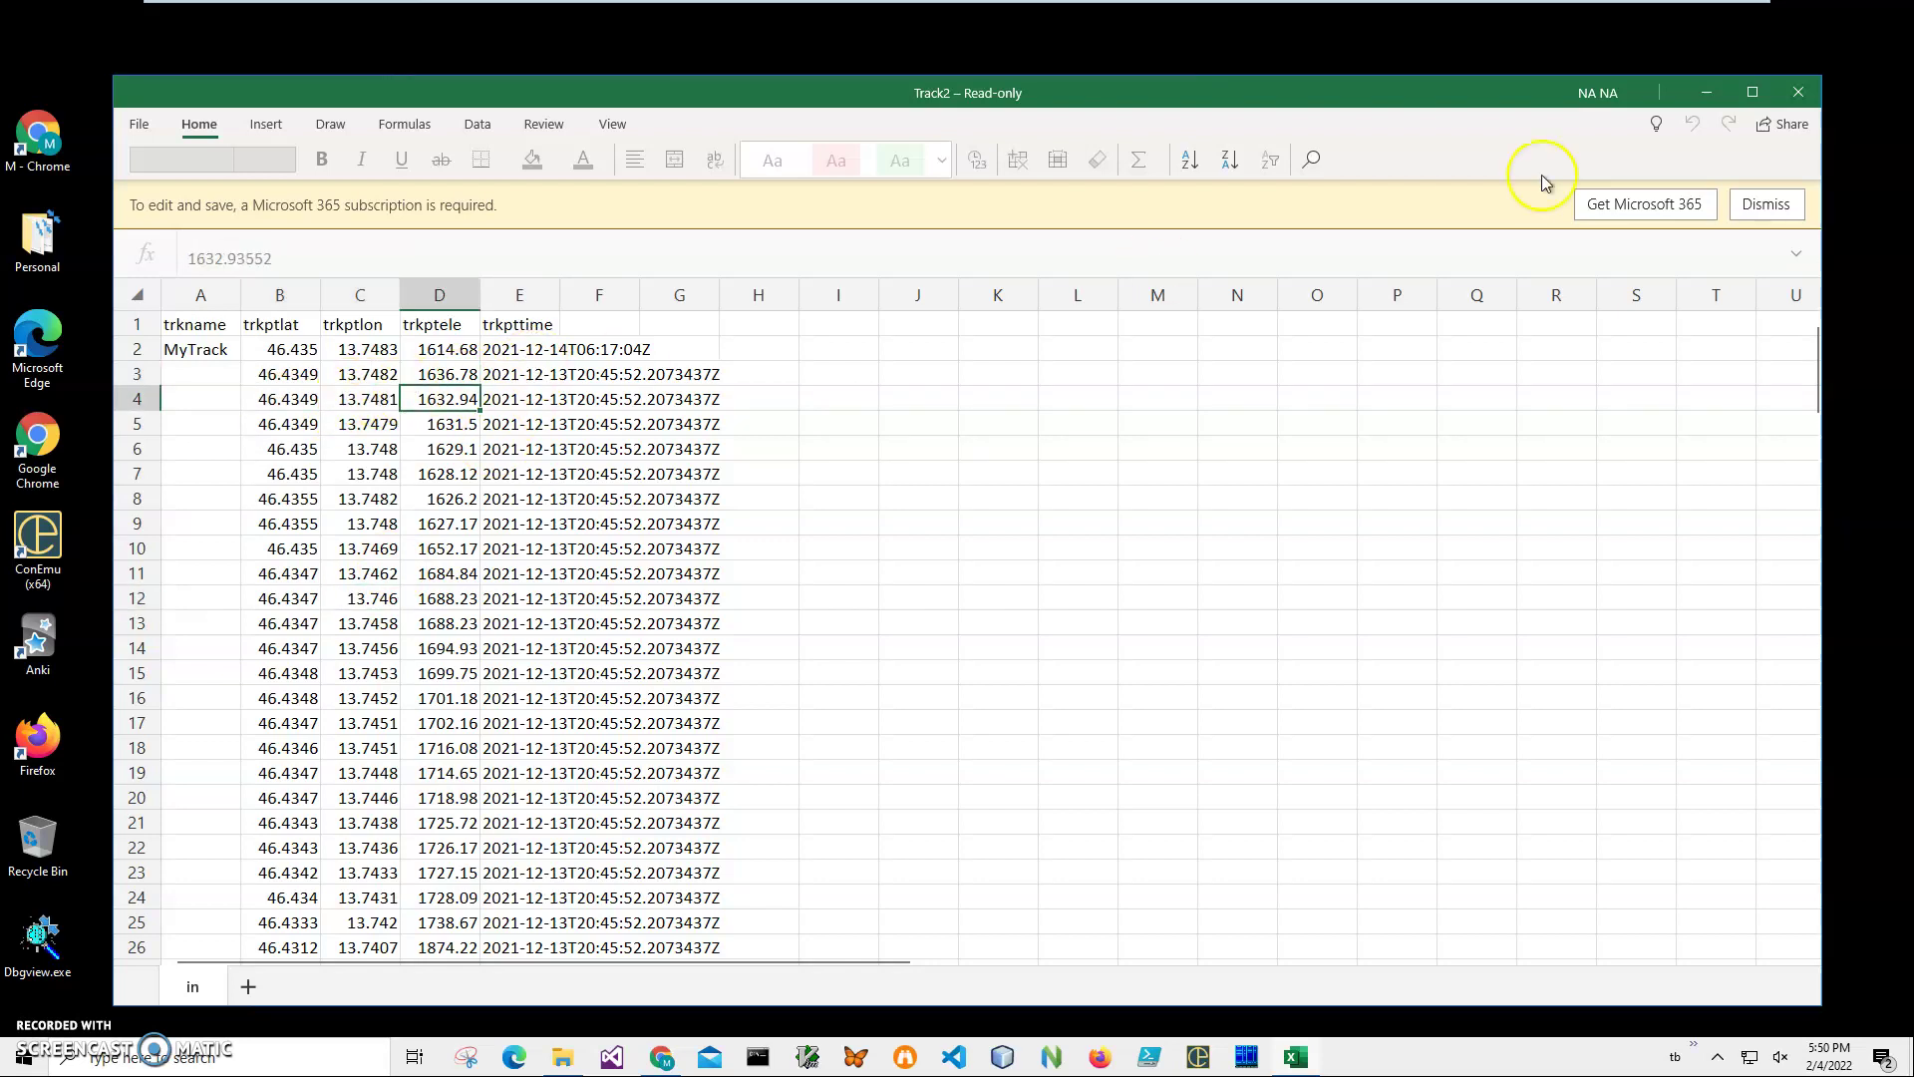
click(1796, 94)
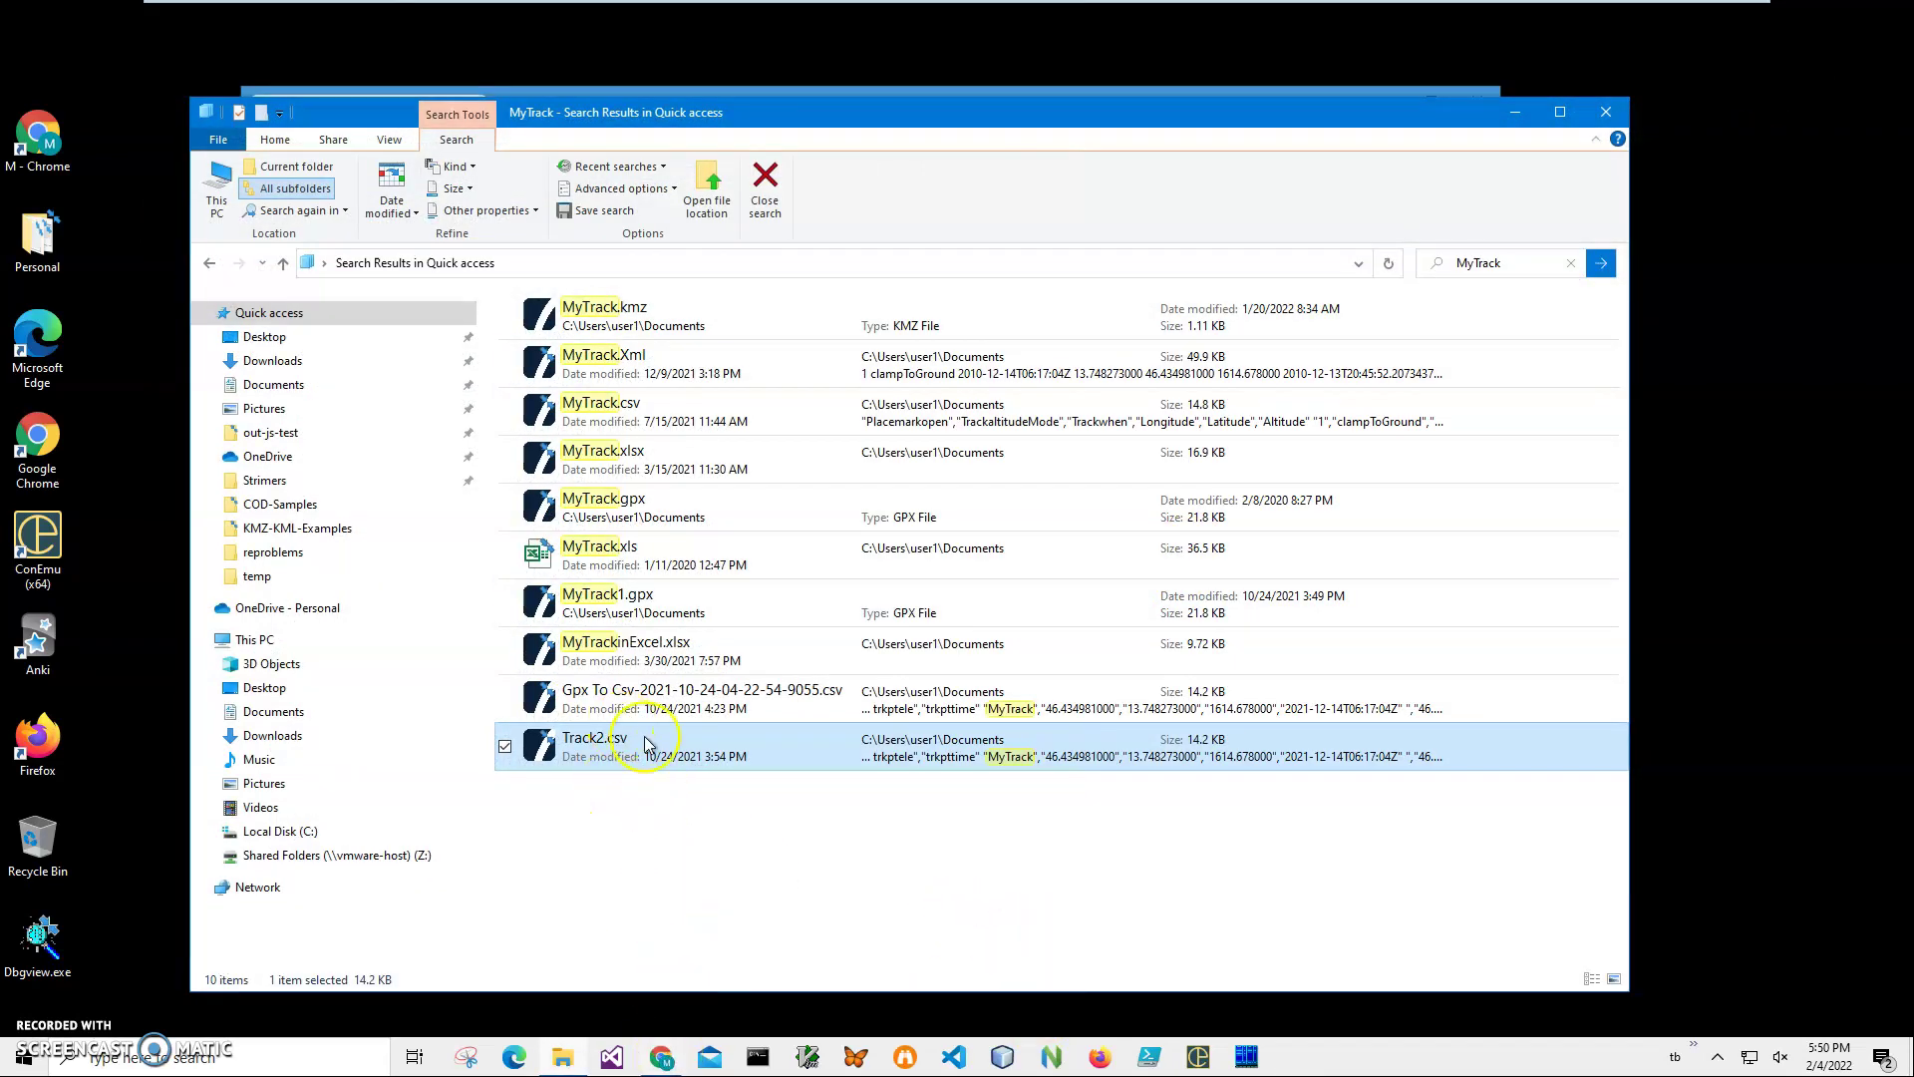
Search the whiterock software site for 'kmz', open the create kmz file post, and scroll to Csv To Kmz.
click(663, 1059)
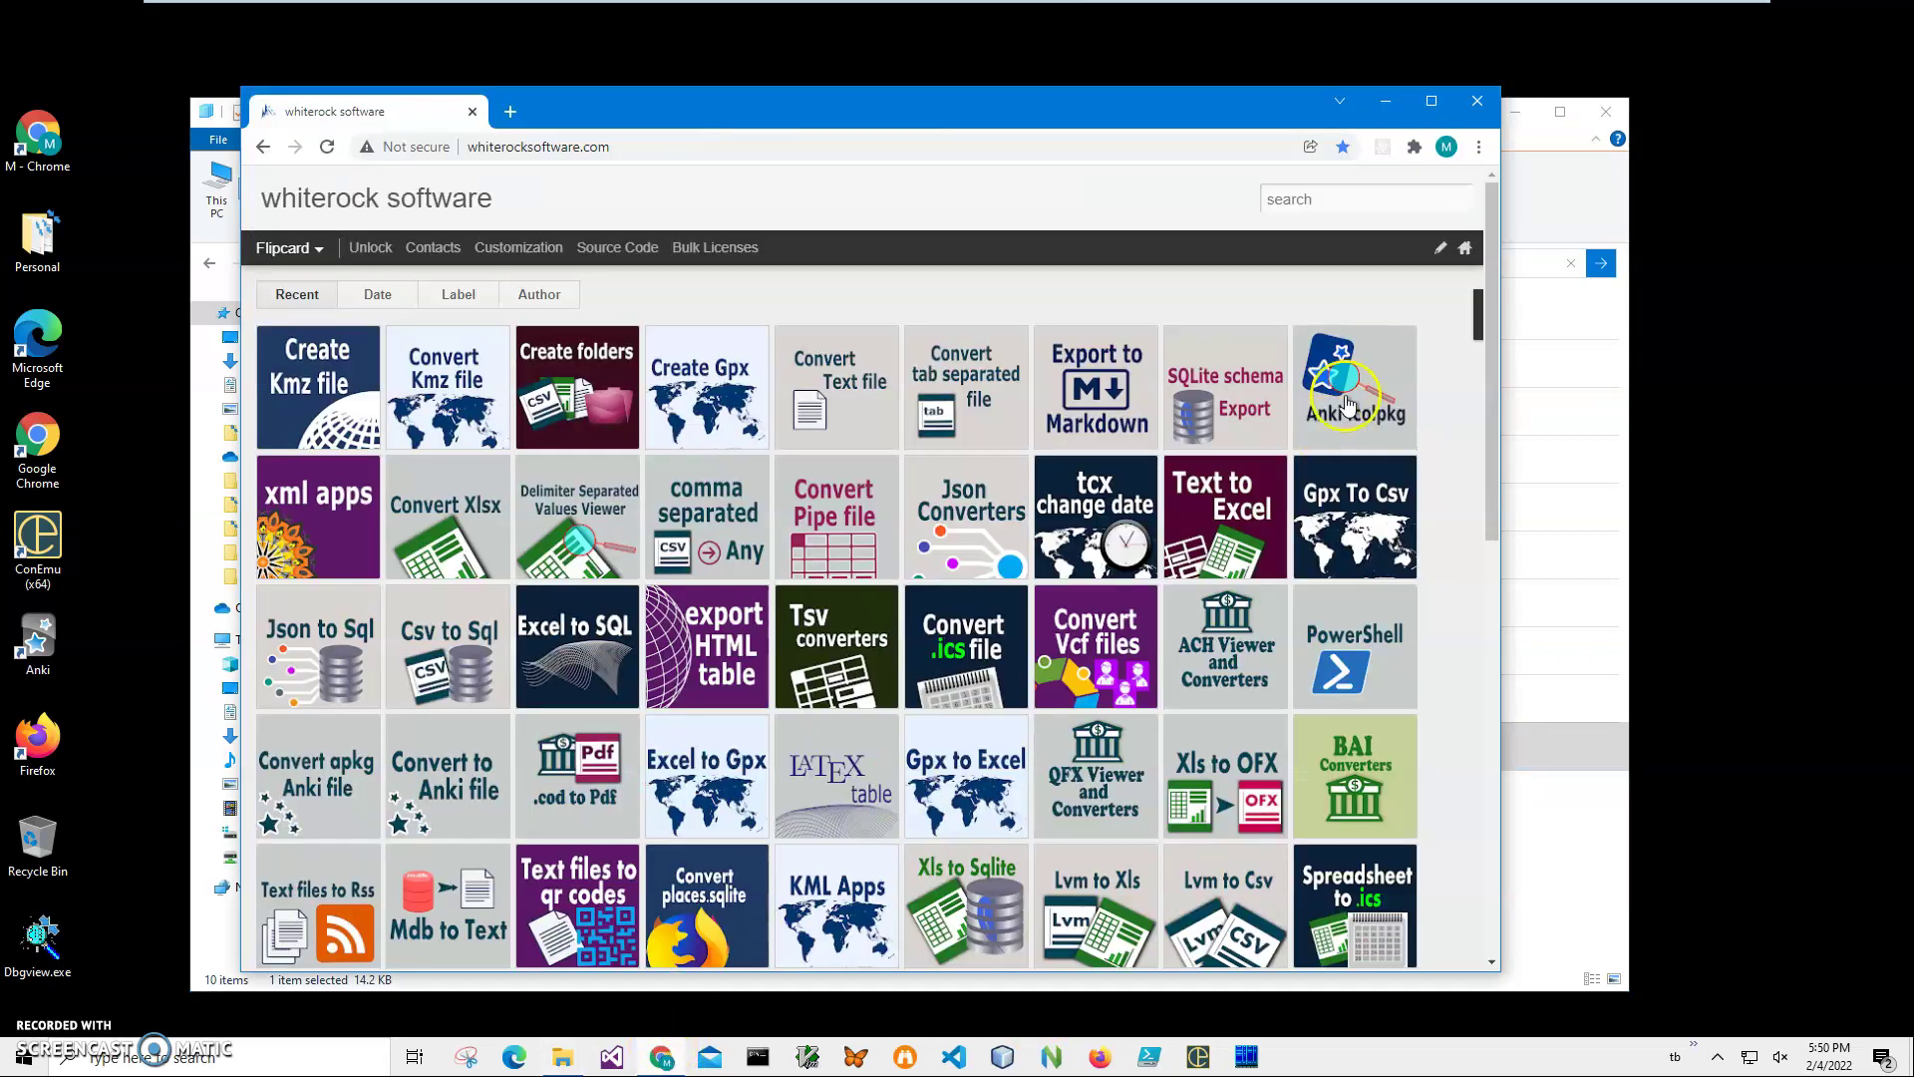
click(1314, 202)
text(kmz)
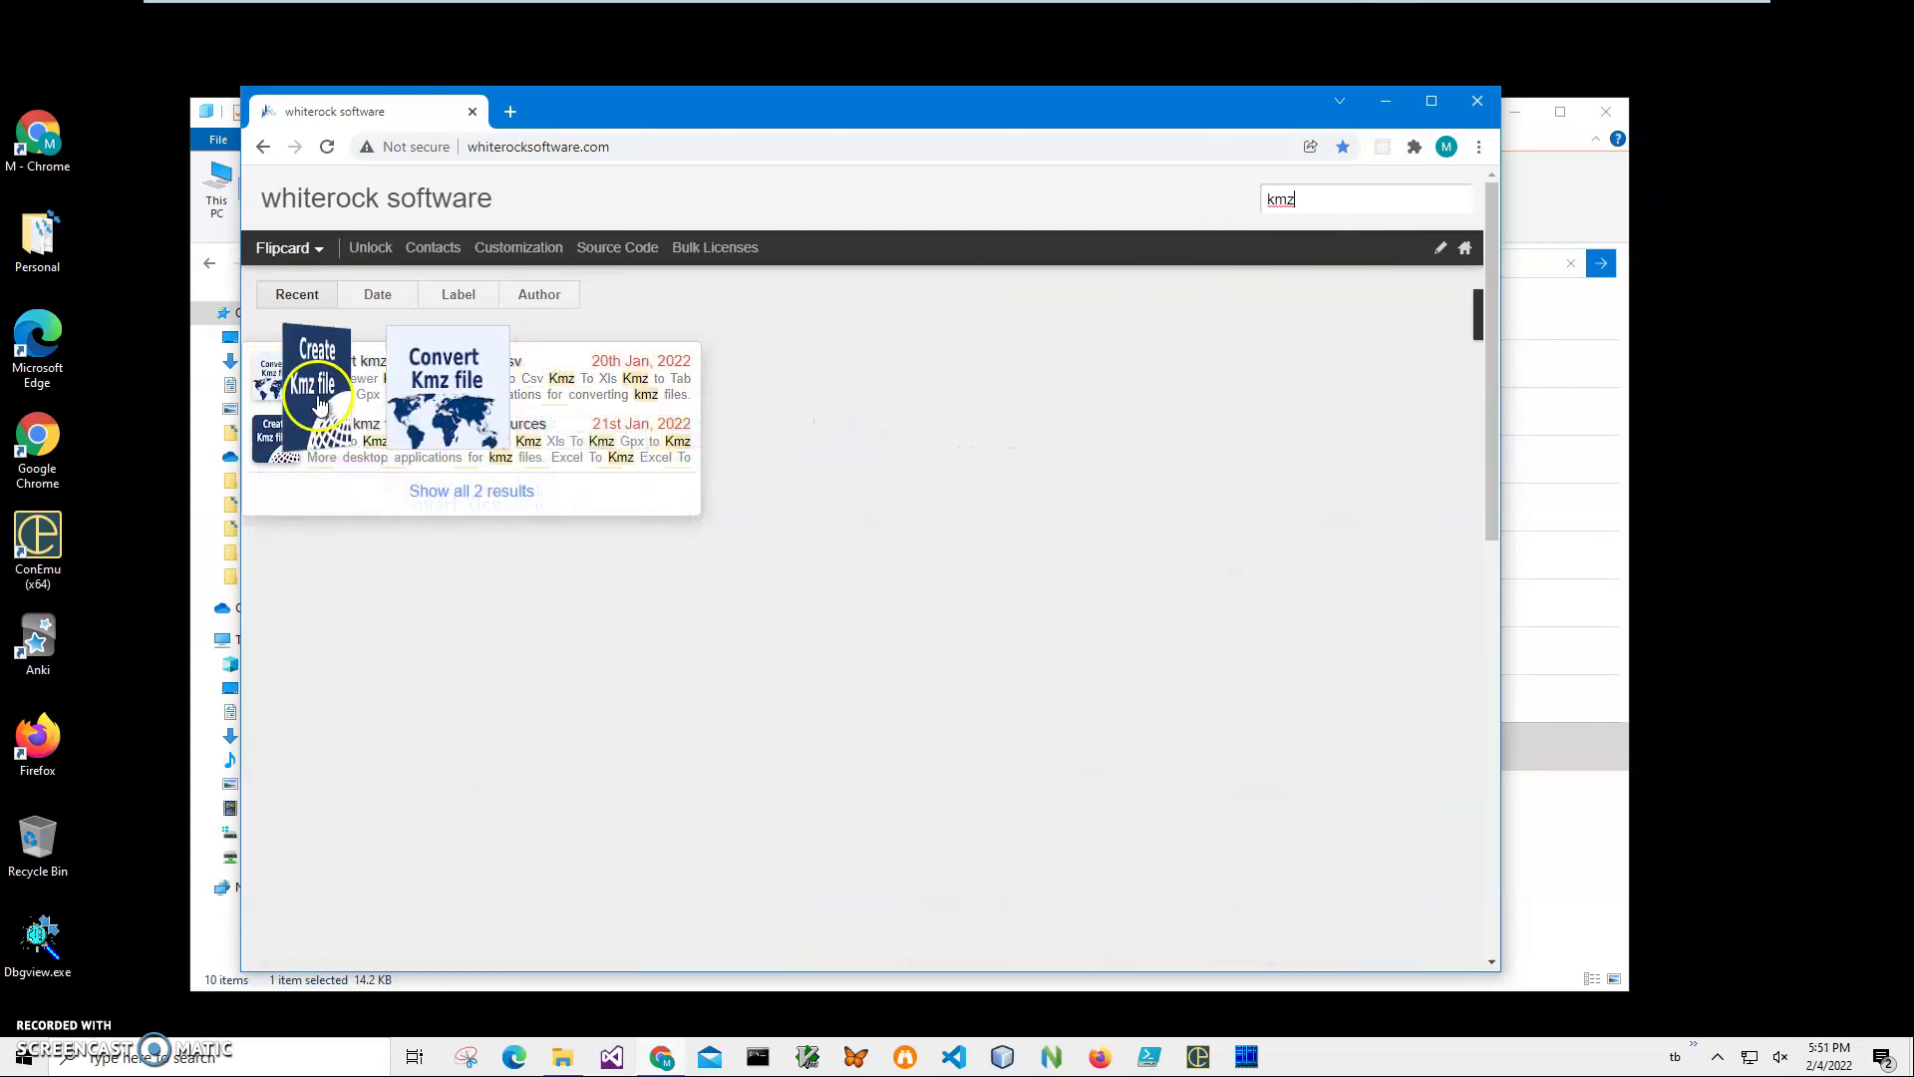
click(301, 394)
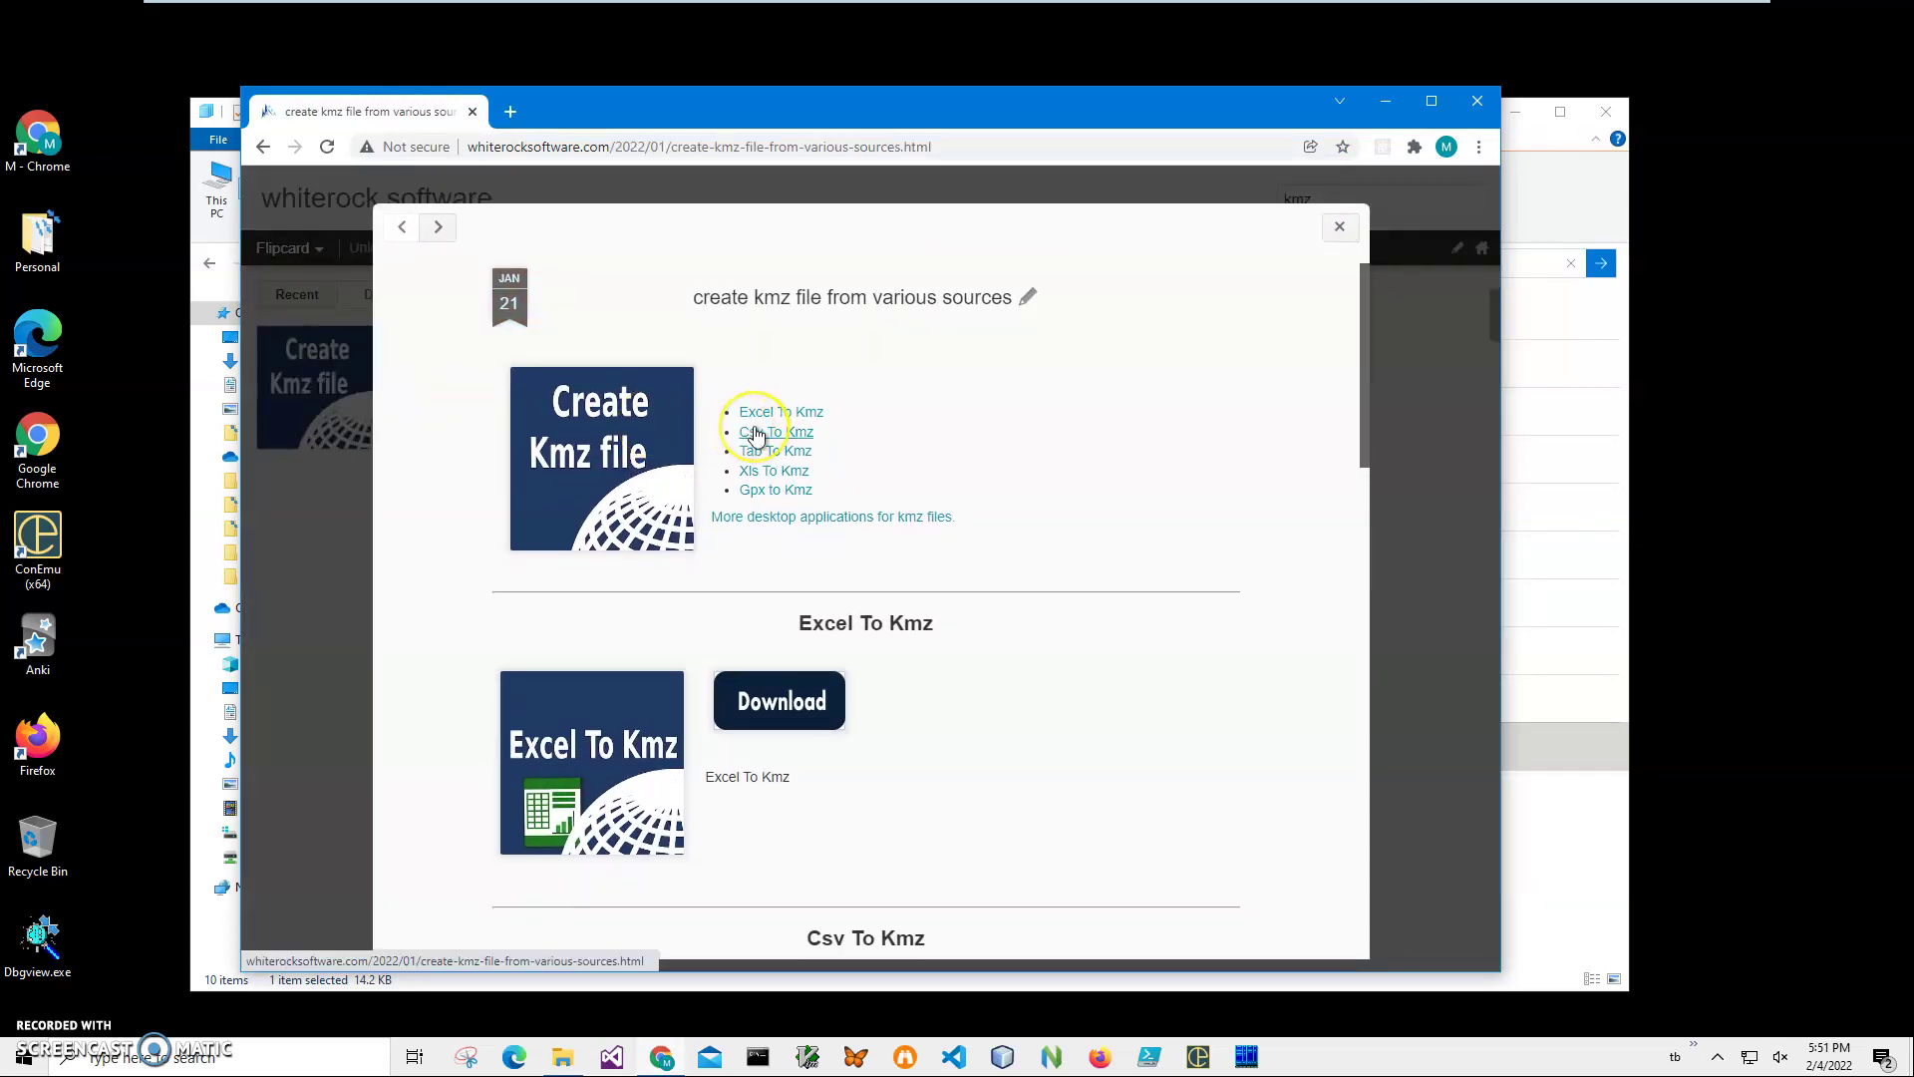
scroll(753, 432, down, 5)
scroll(754, 432, down, 2)
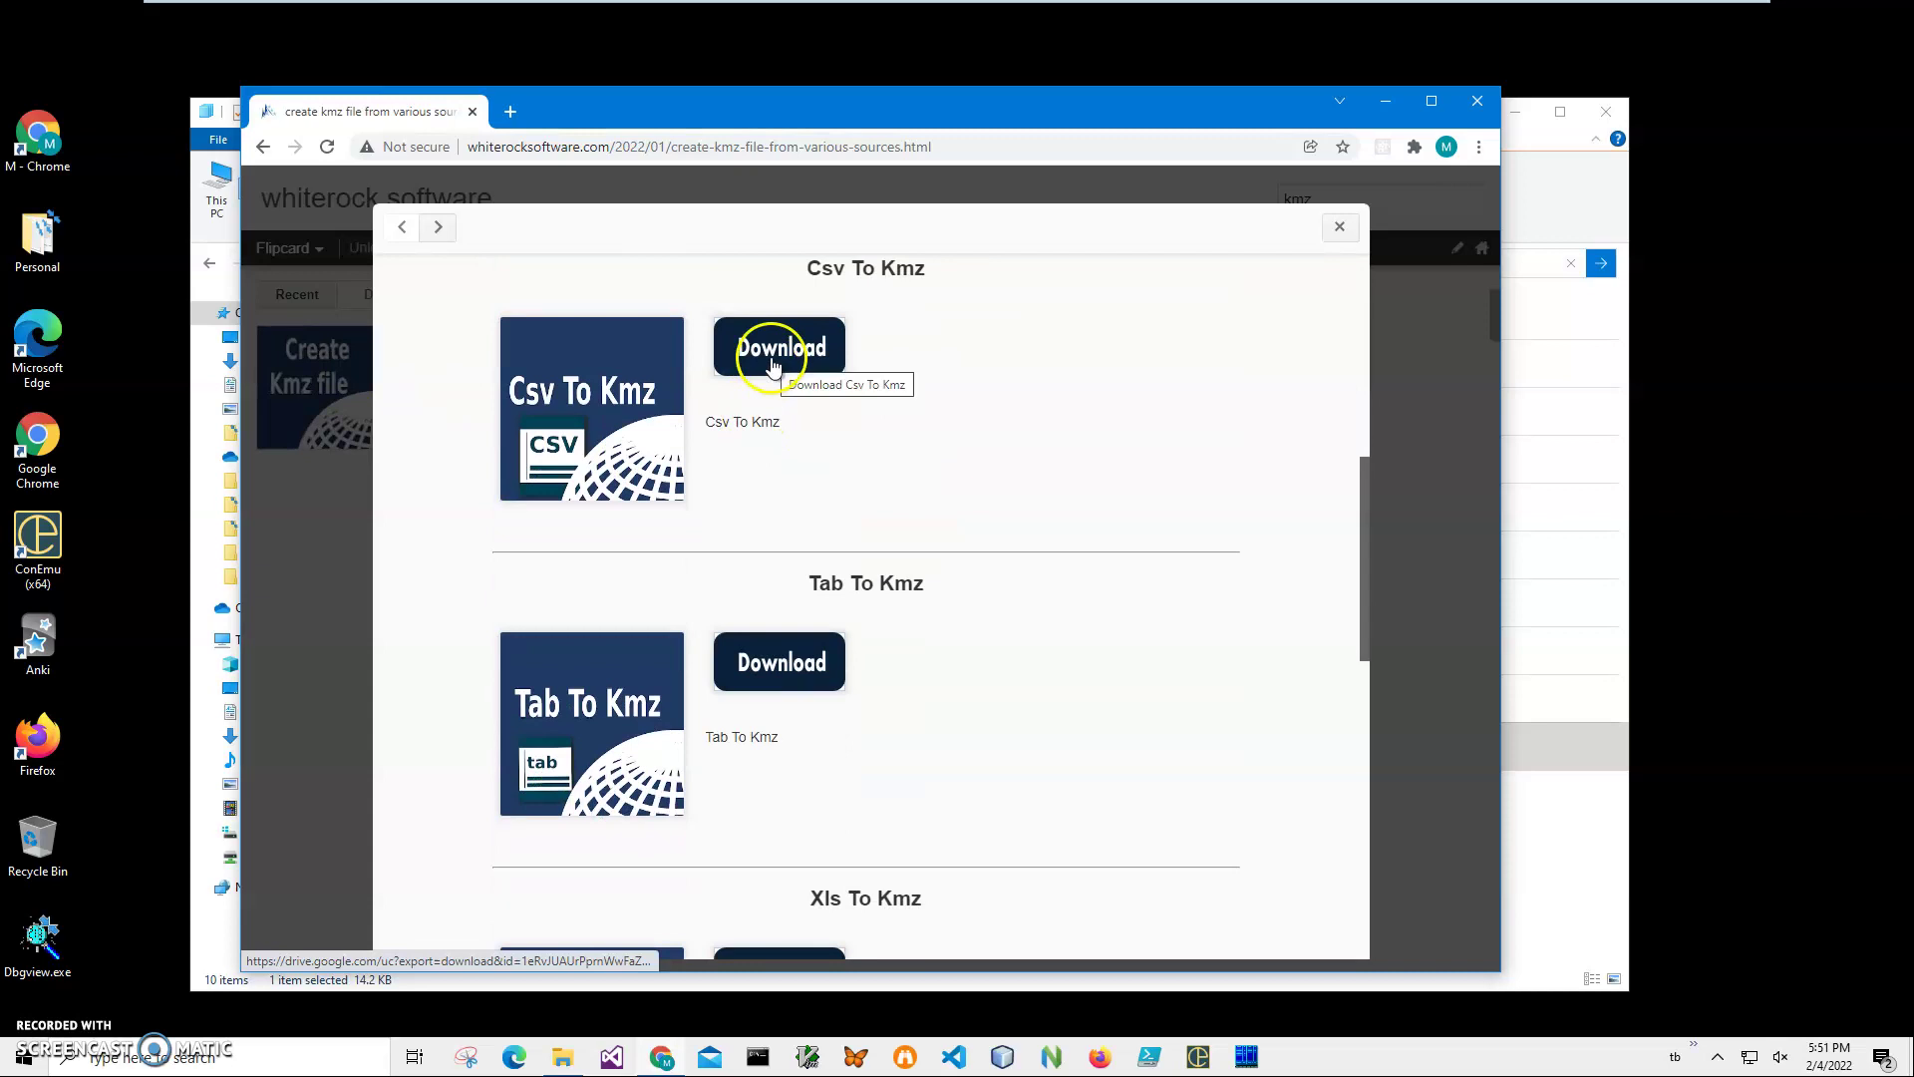
Download CsvToKmzSetup.zip from the Csv To Kmz section.
click(774, 361)
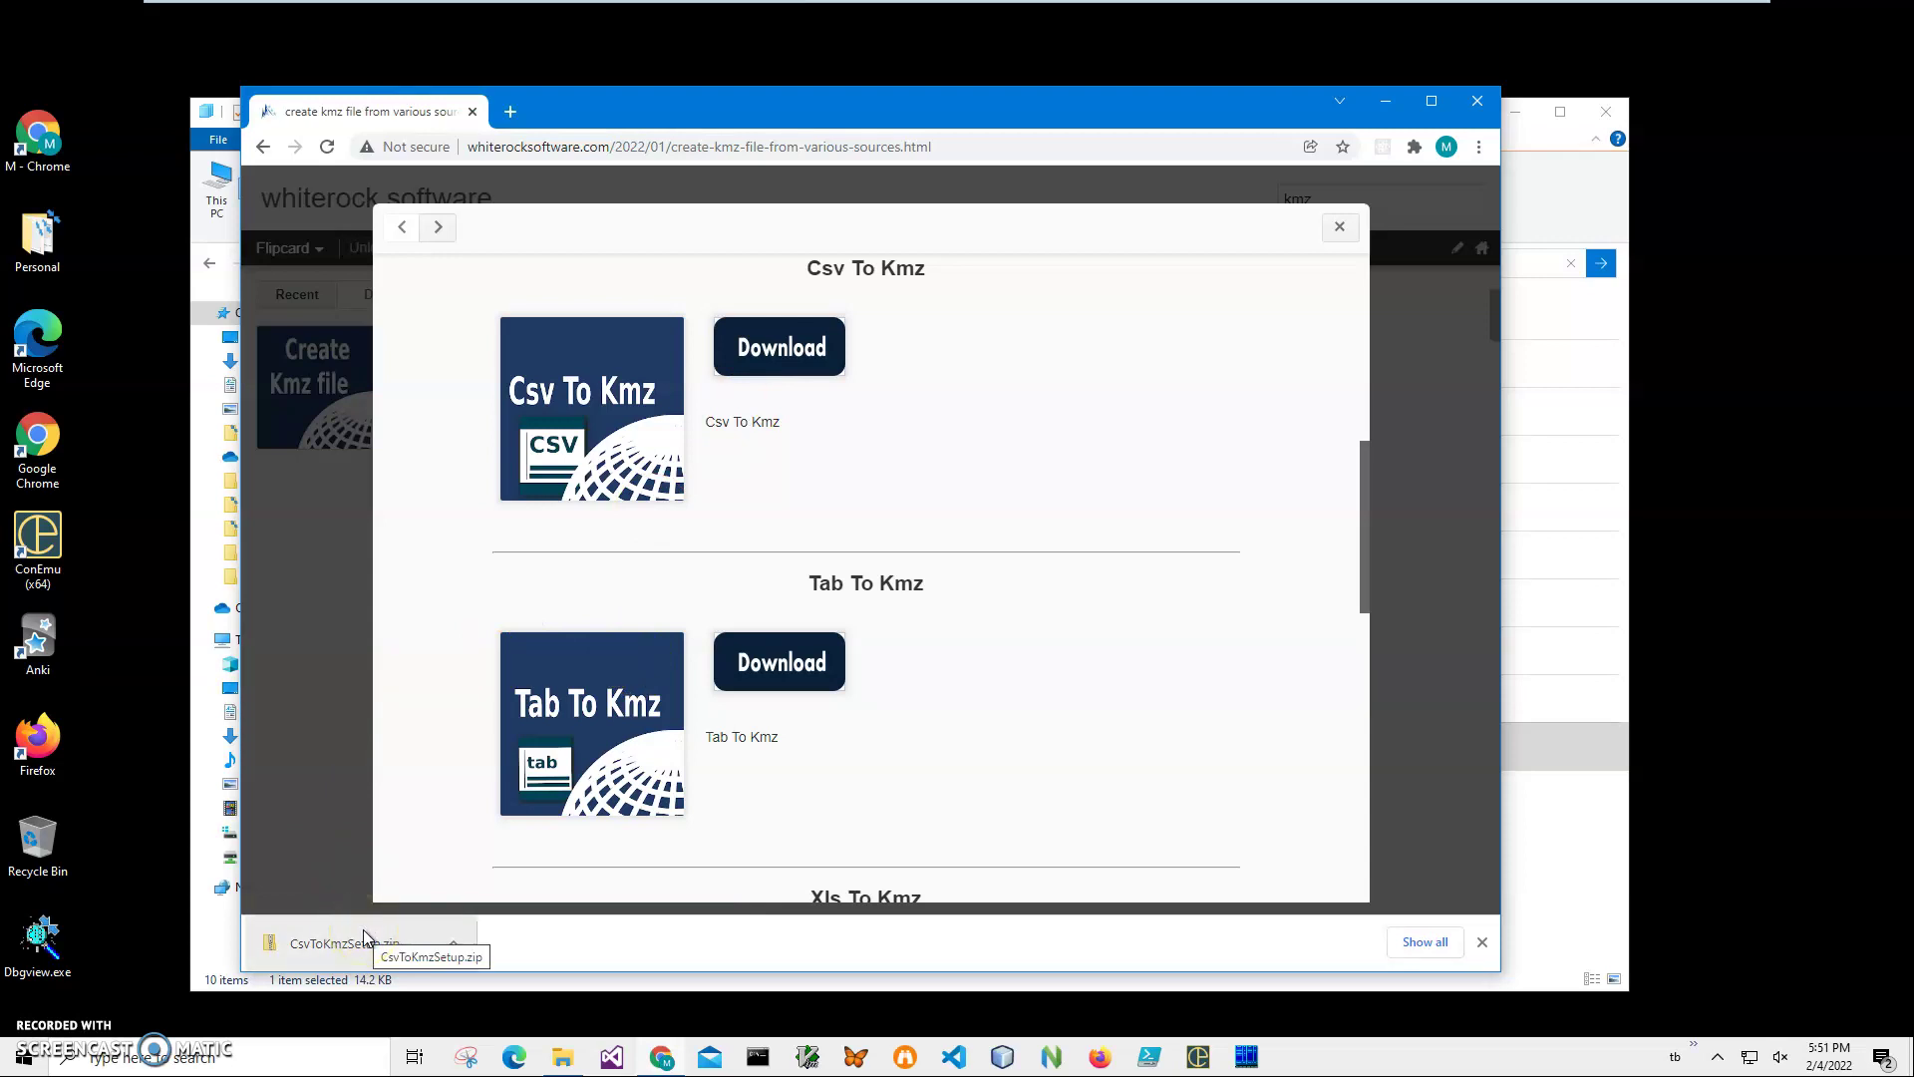
Run CsvToKmzSetup.msi from the zip, allow it past the warning, and install CsvToKmz with defaults.
click(366, 942)
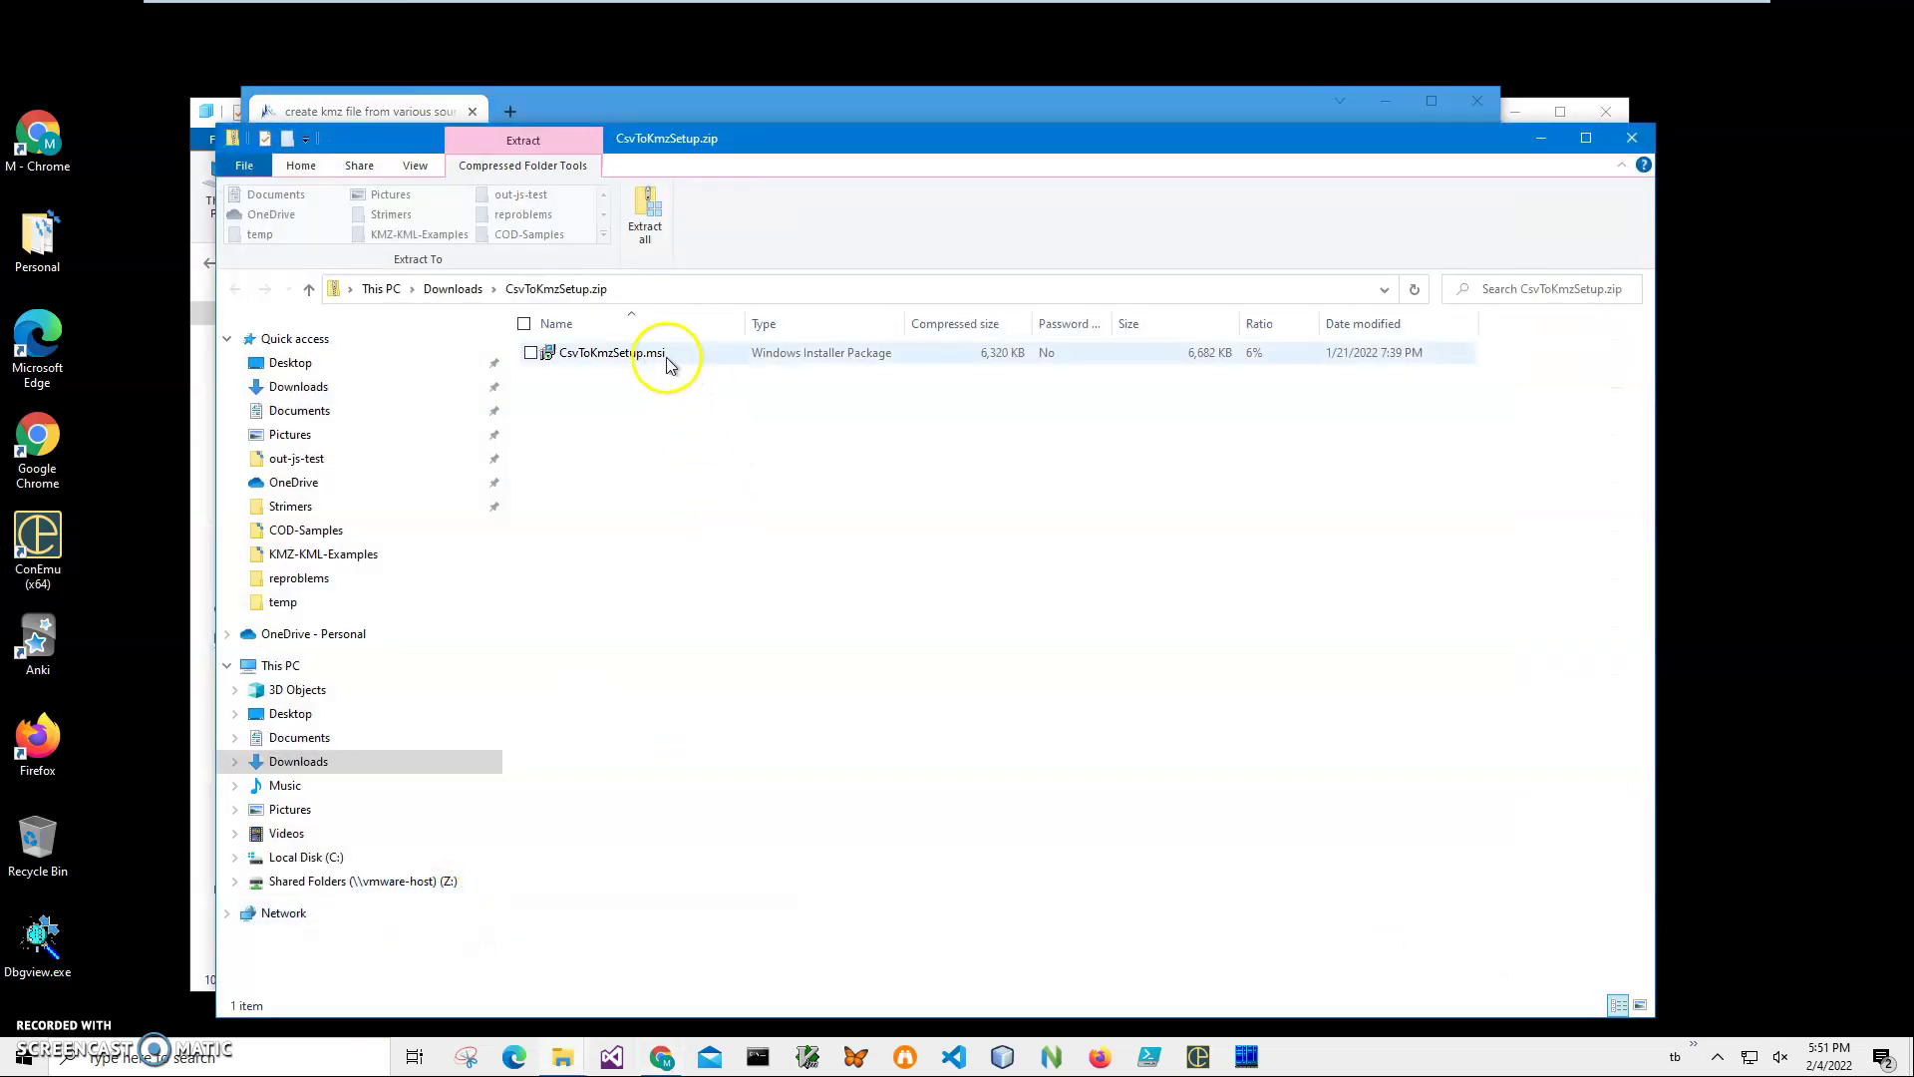
click(664, 359)
double_click(666, 356)
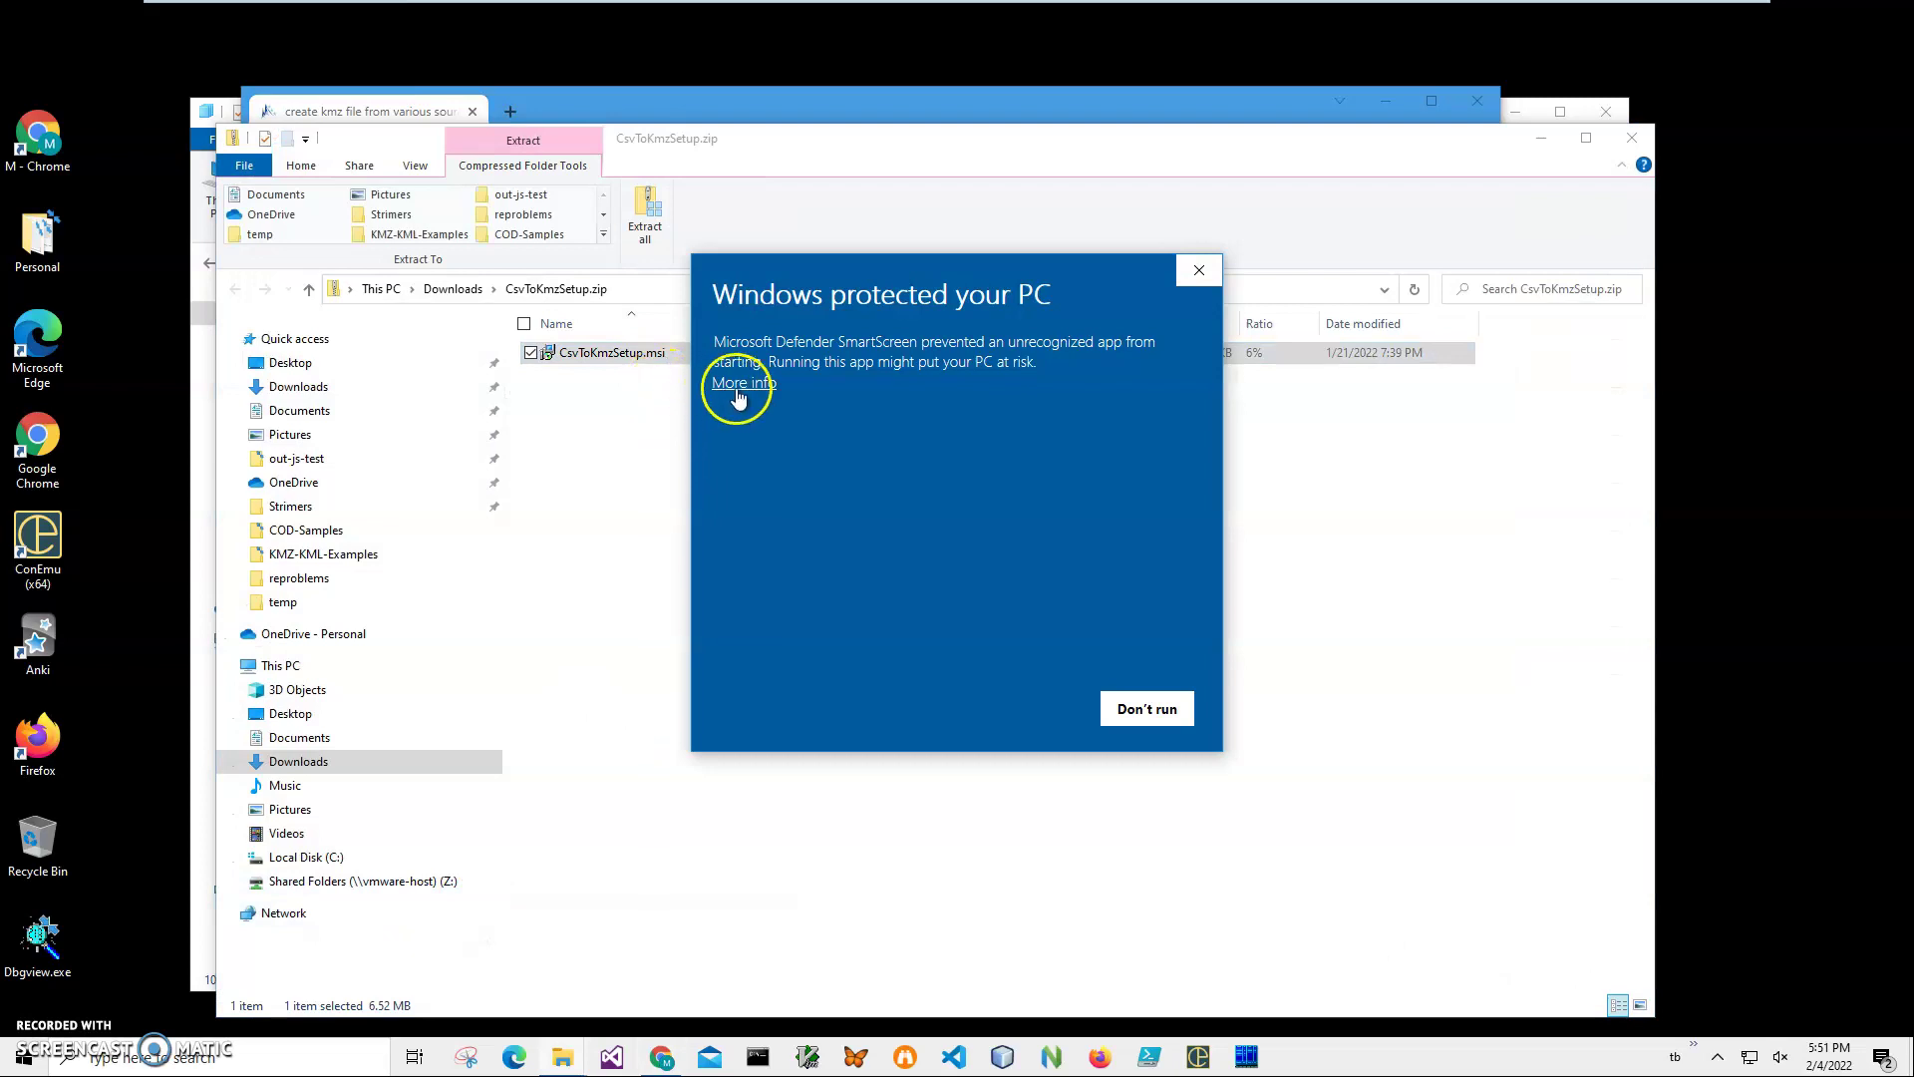
click(743, 384)
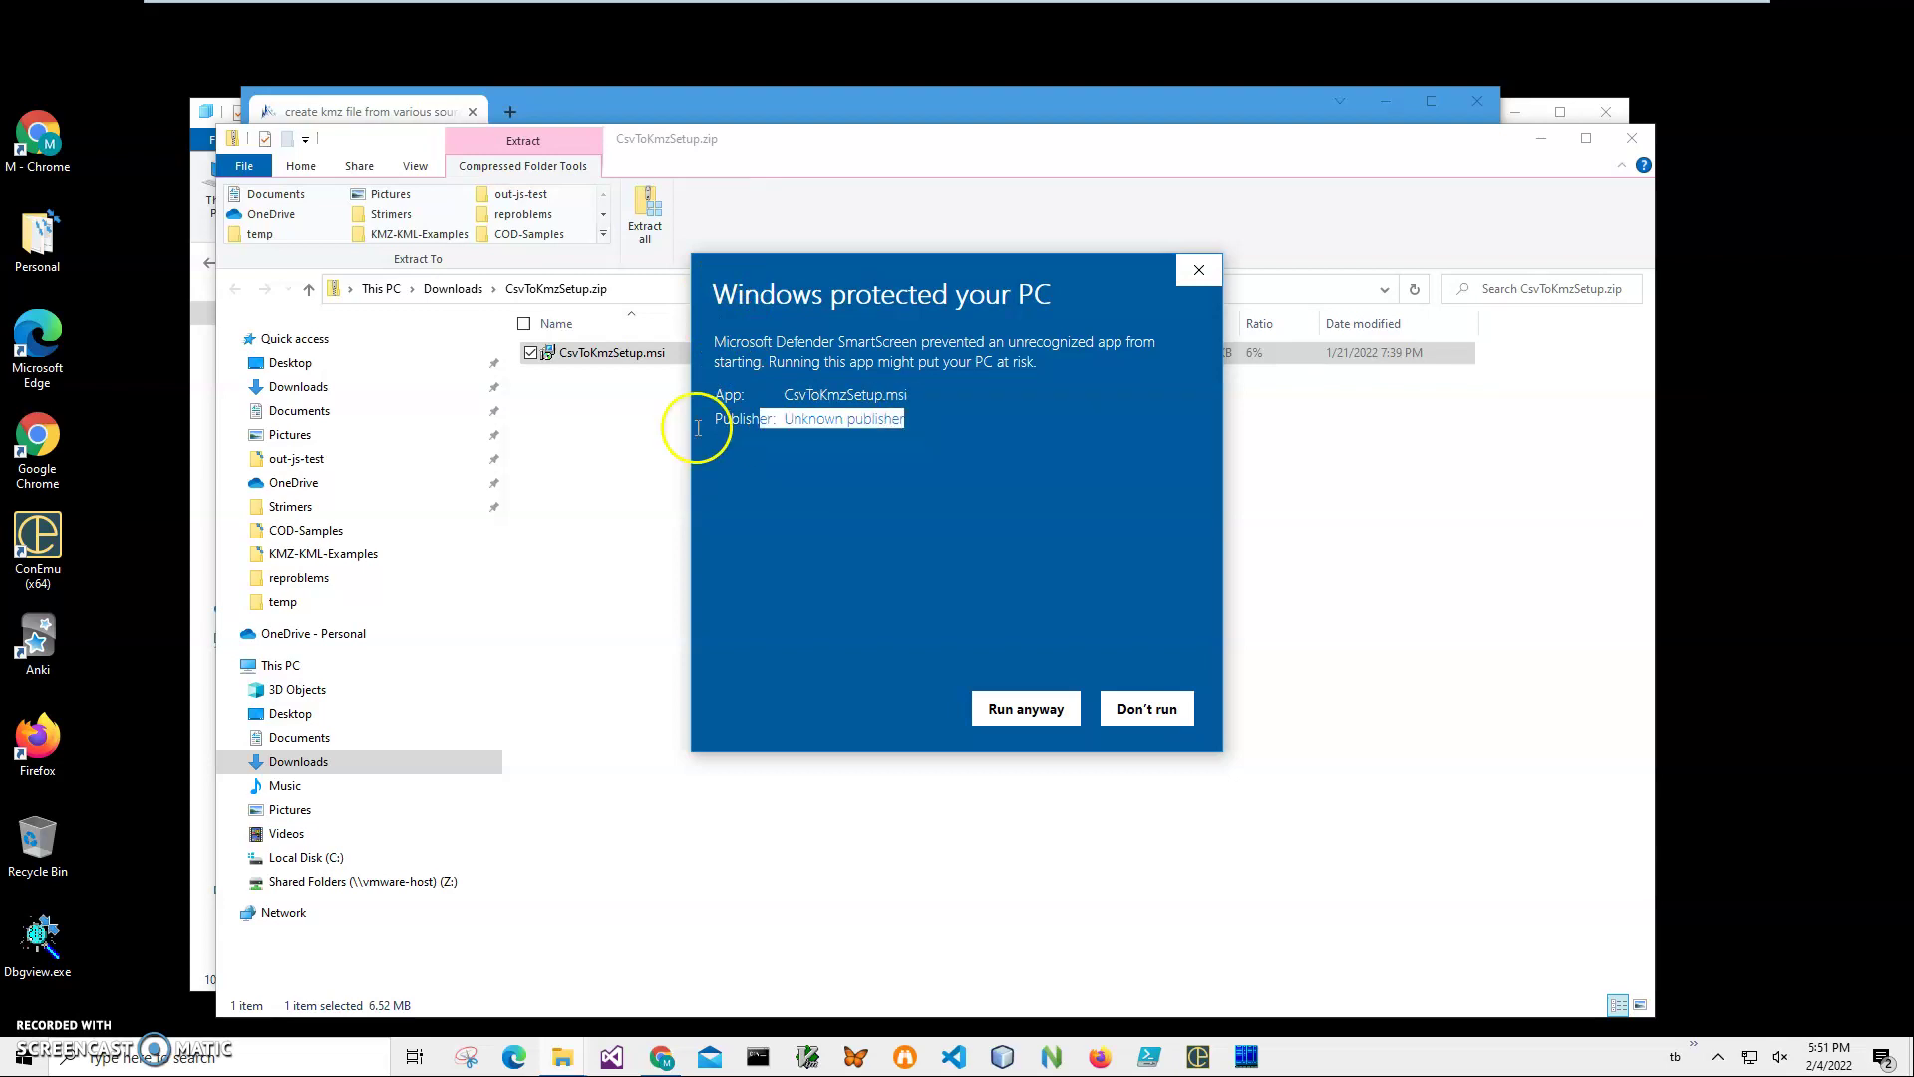
click(1047, 707)
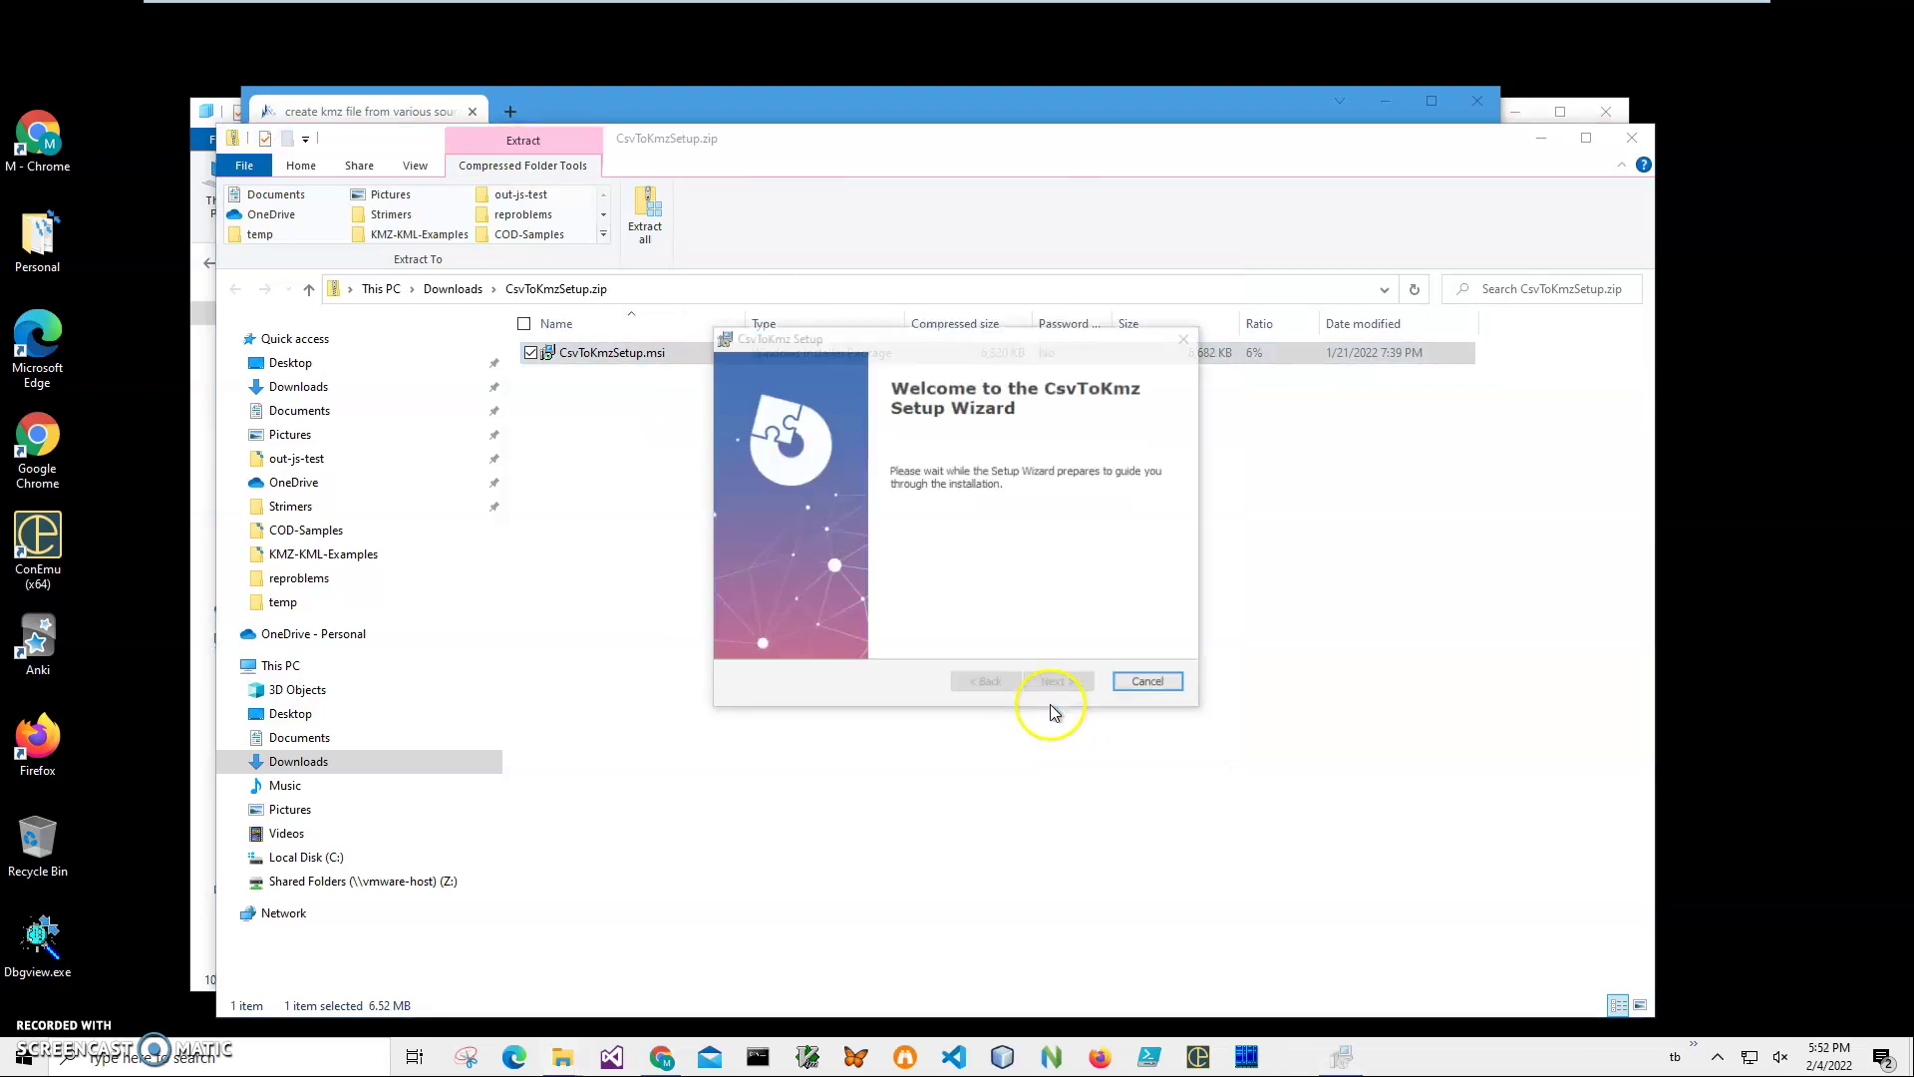
click(1059, 684)
click(1065, 684)
click(1064, 686)
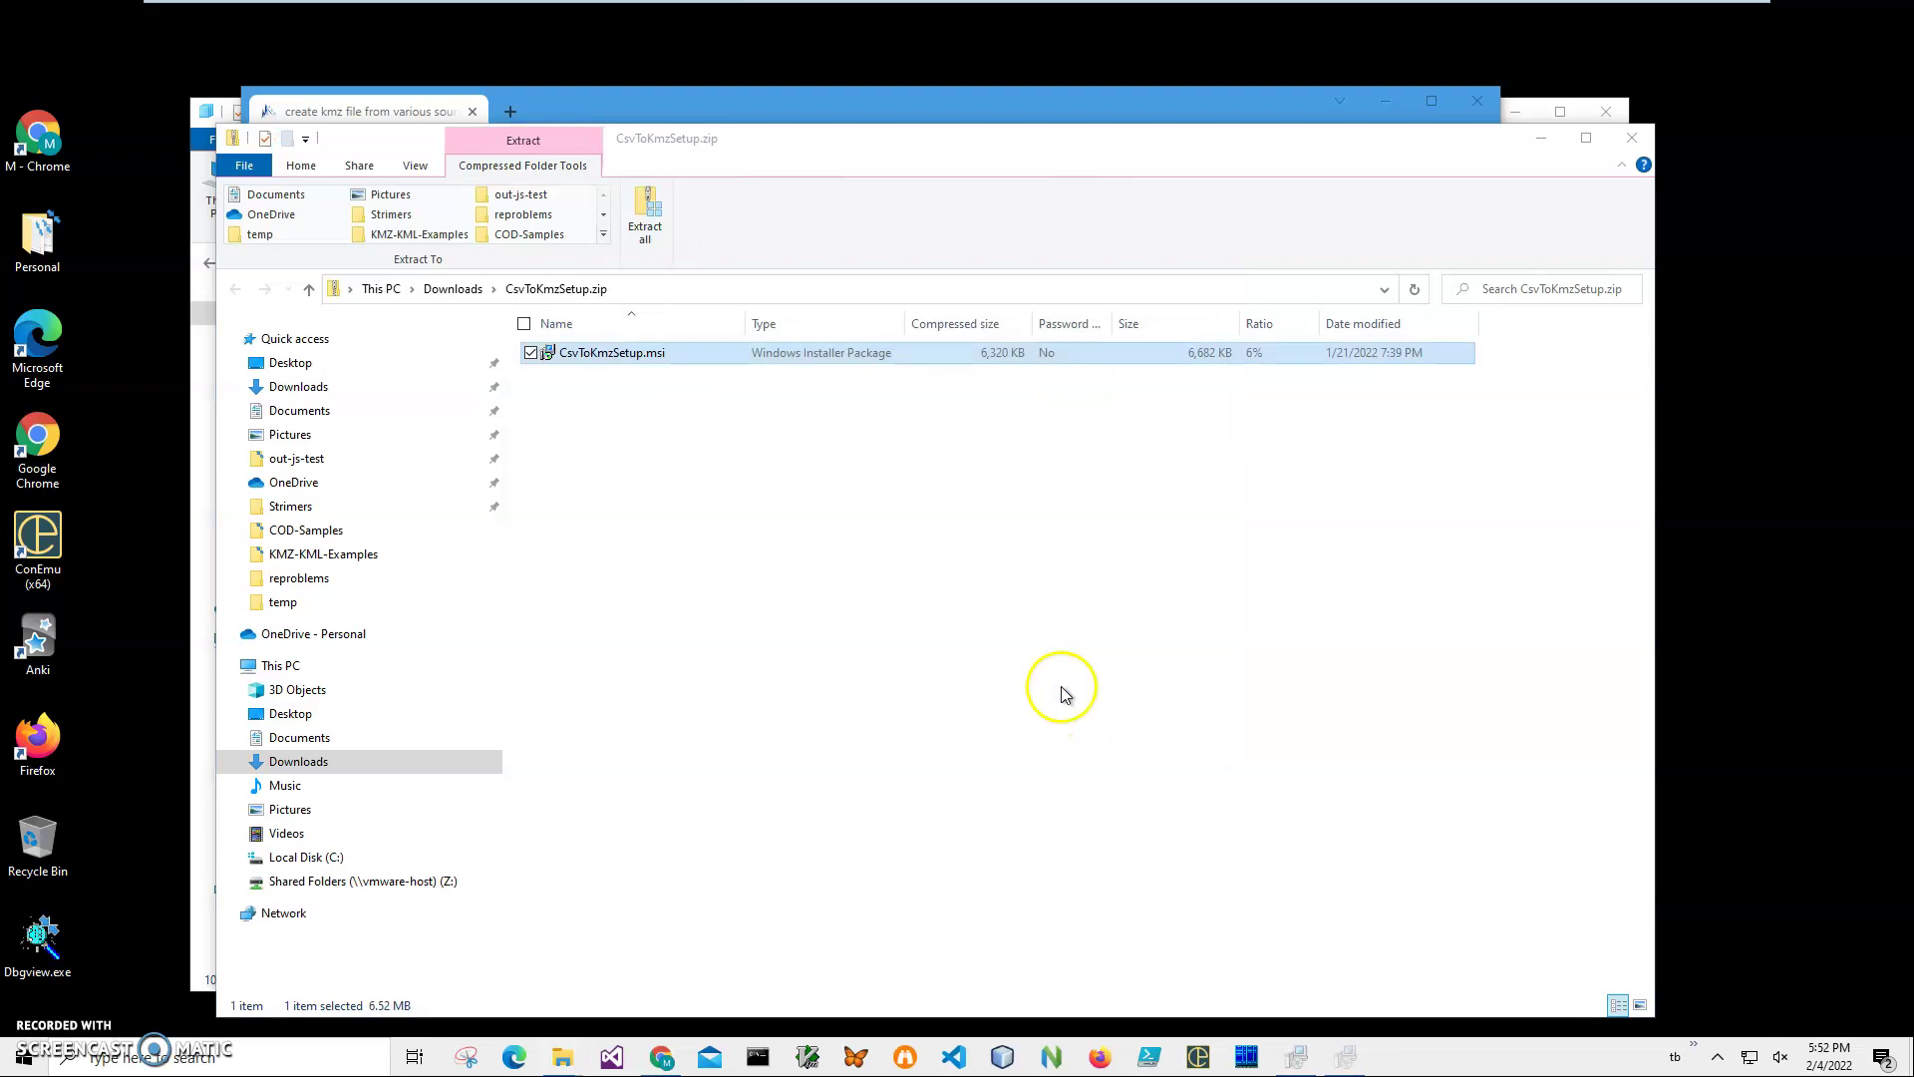
click(892, 688)
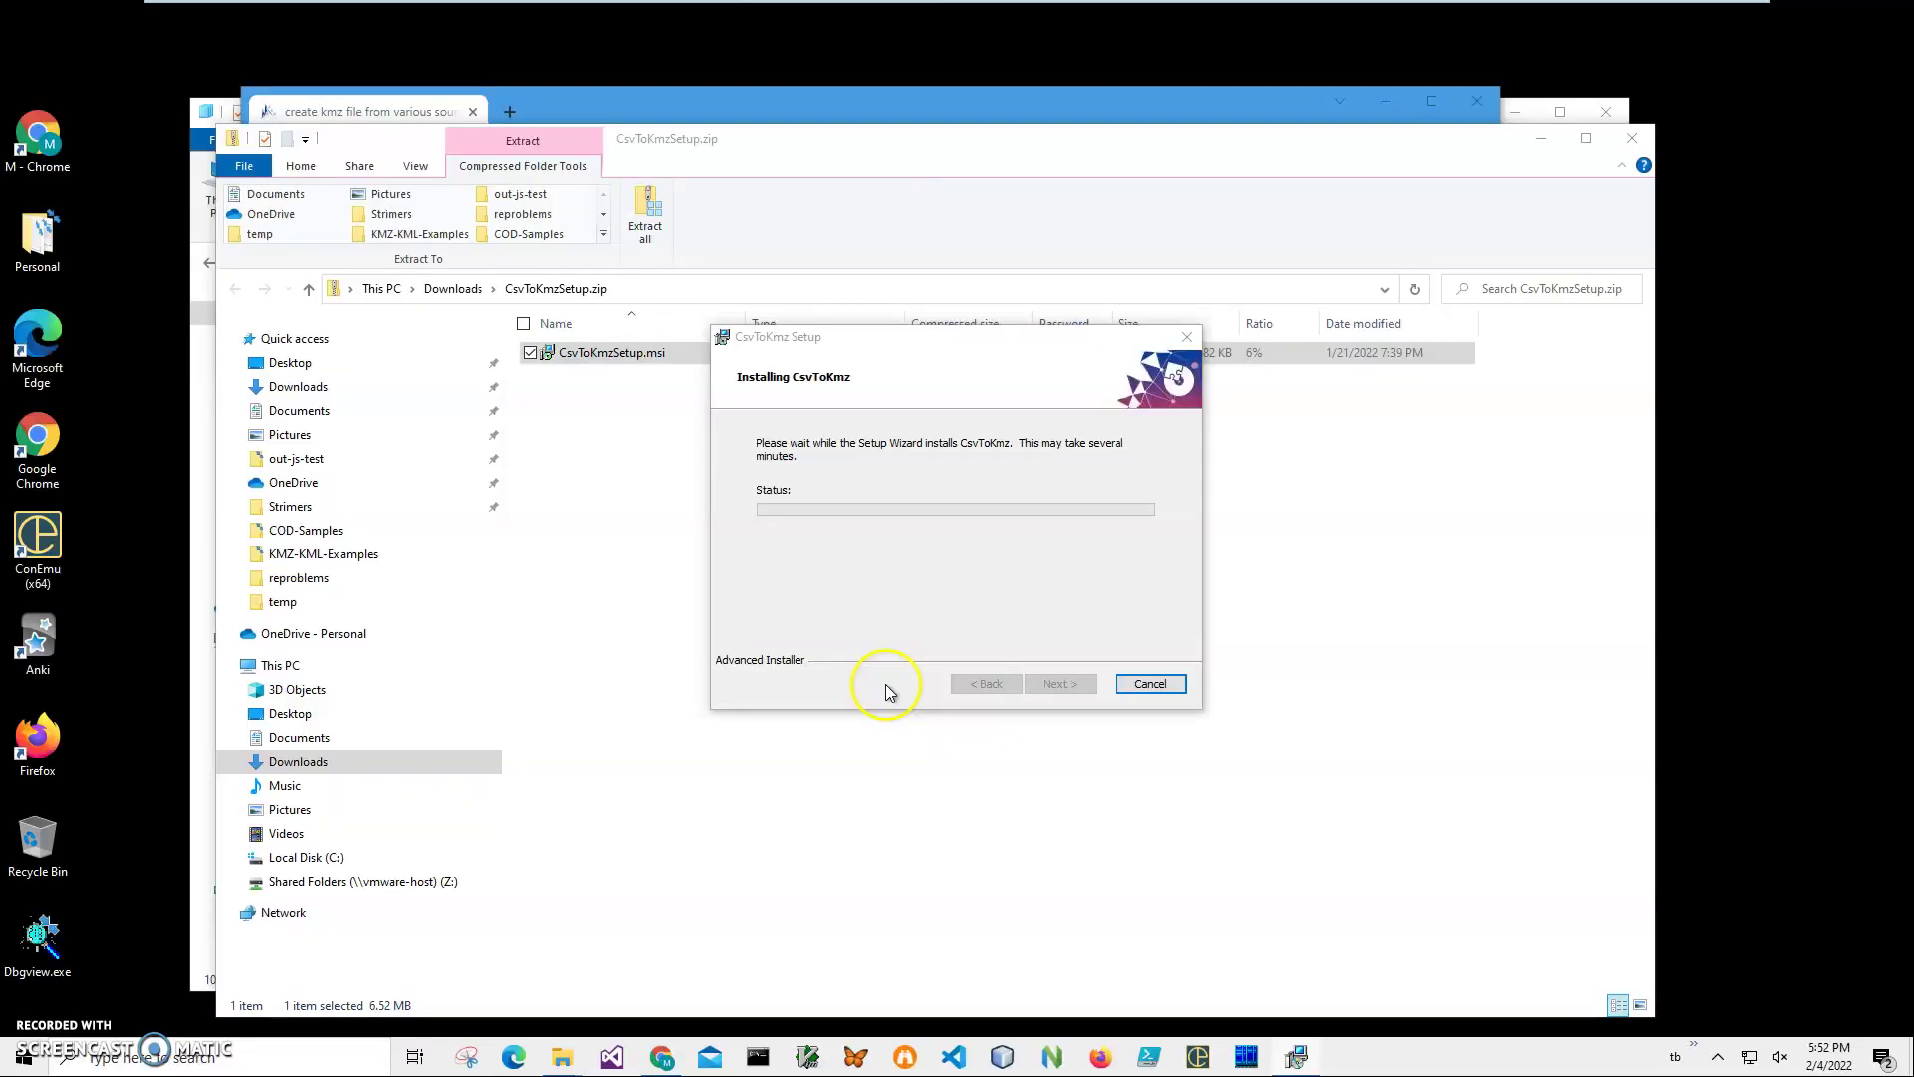
click(1065, 684)
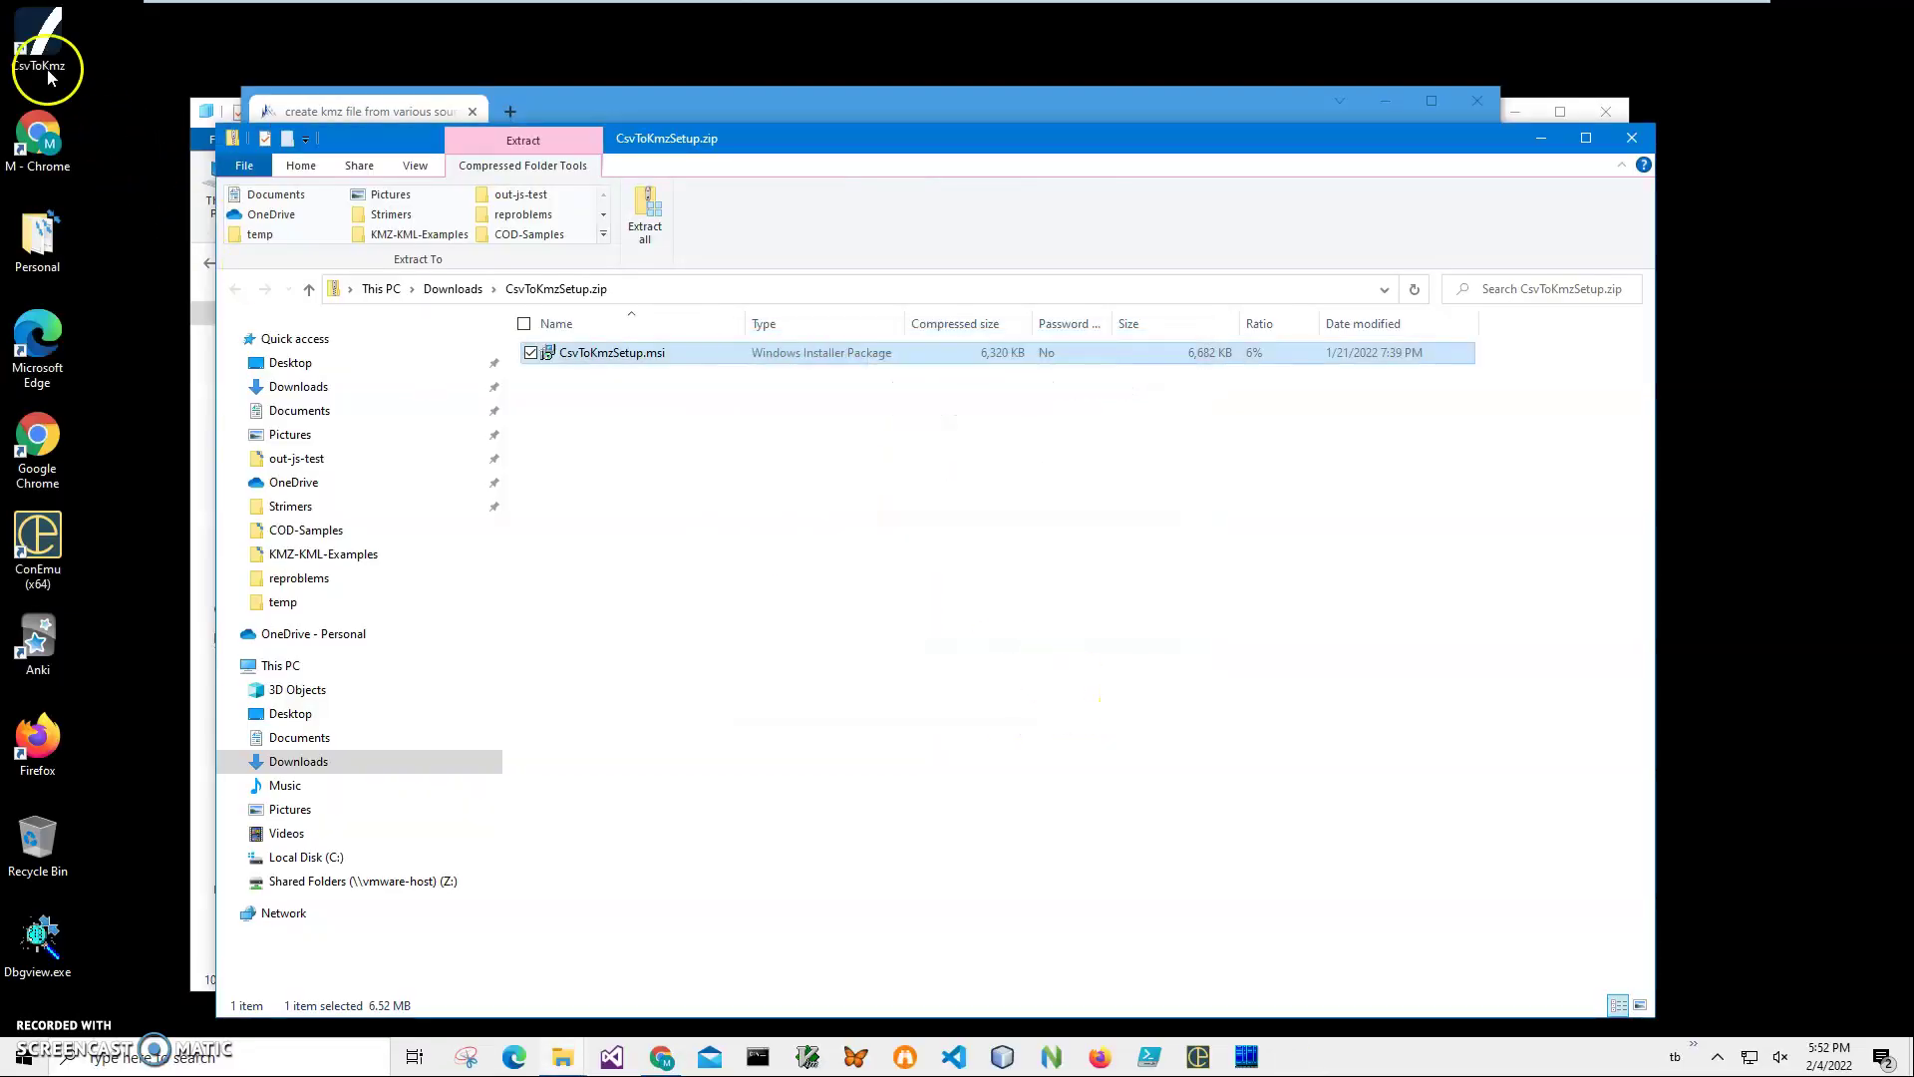
Close the zip folder, browser and search windows, leaving the CsvToKmz desktop shortcut.
click(40, 42)
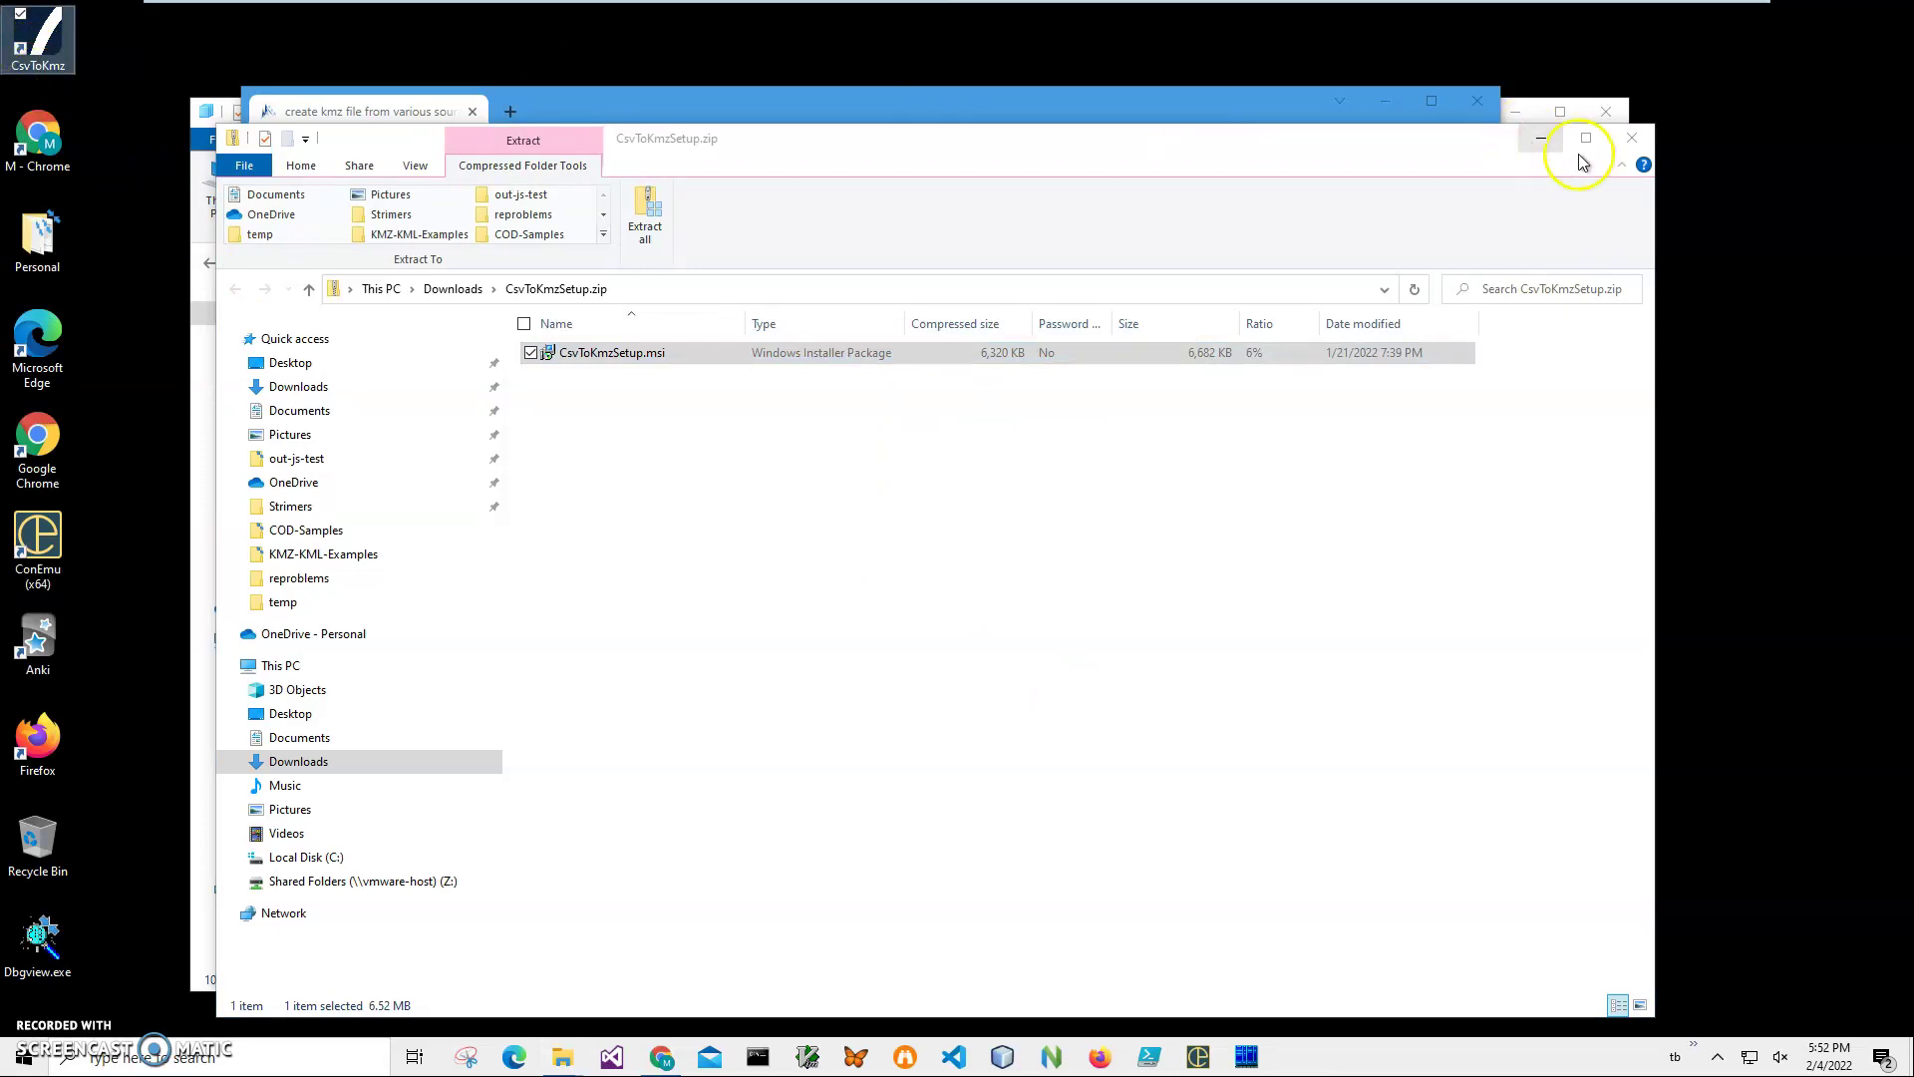
click(1632, 137)
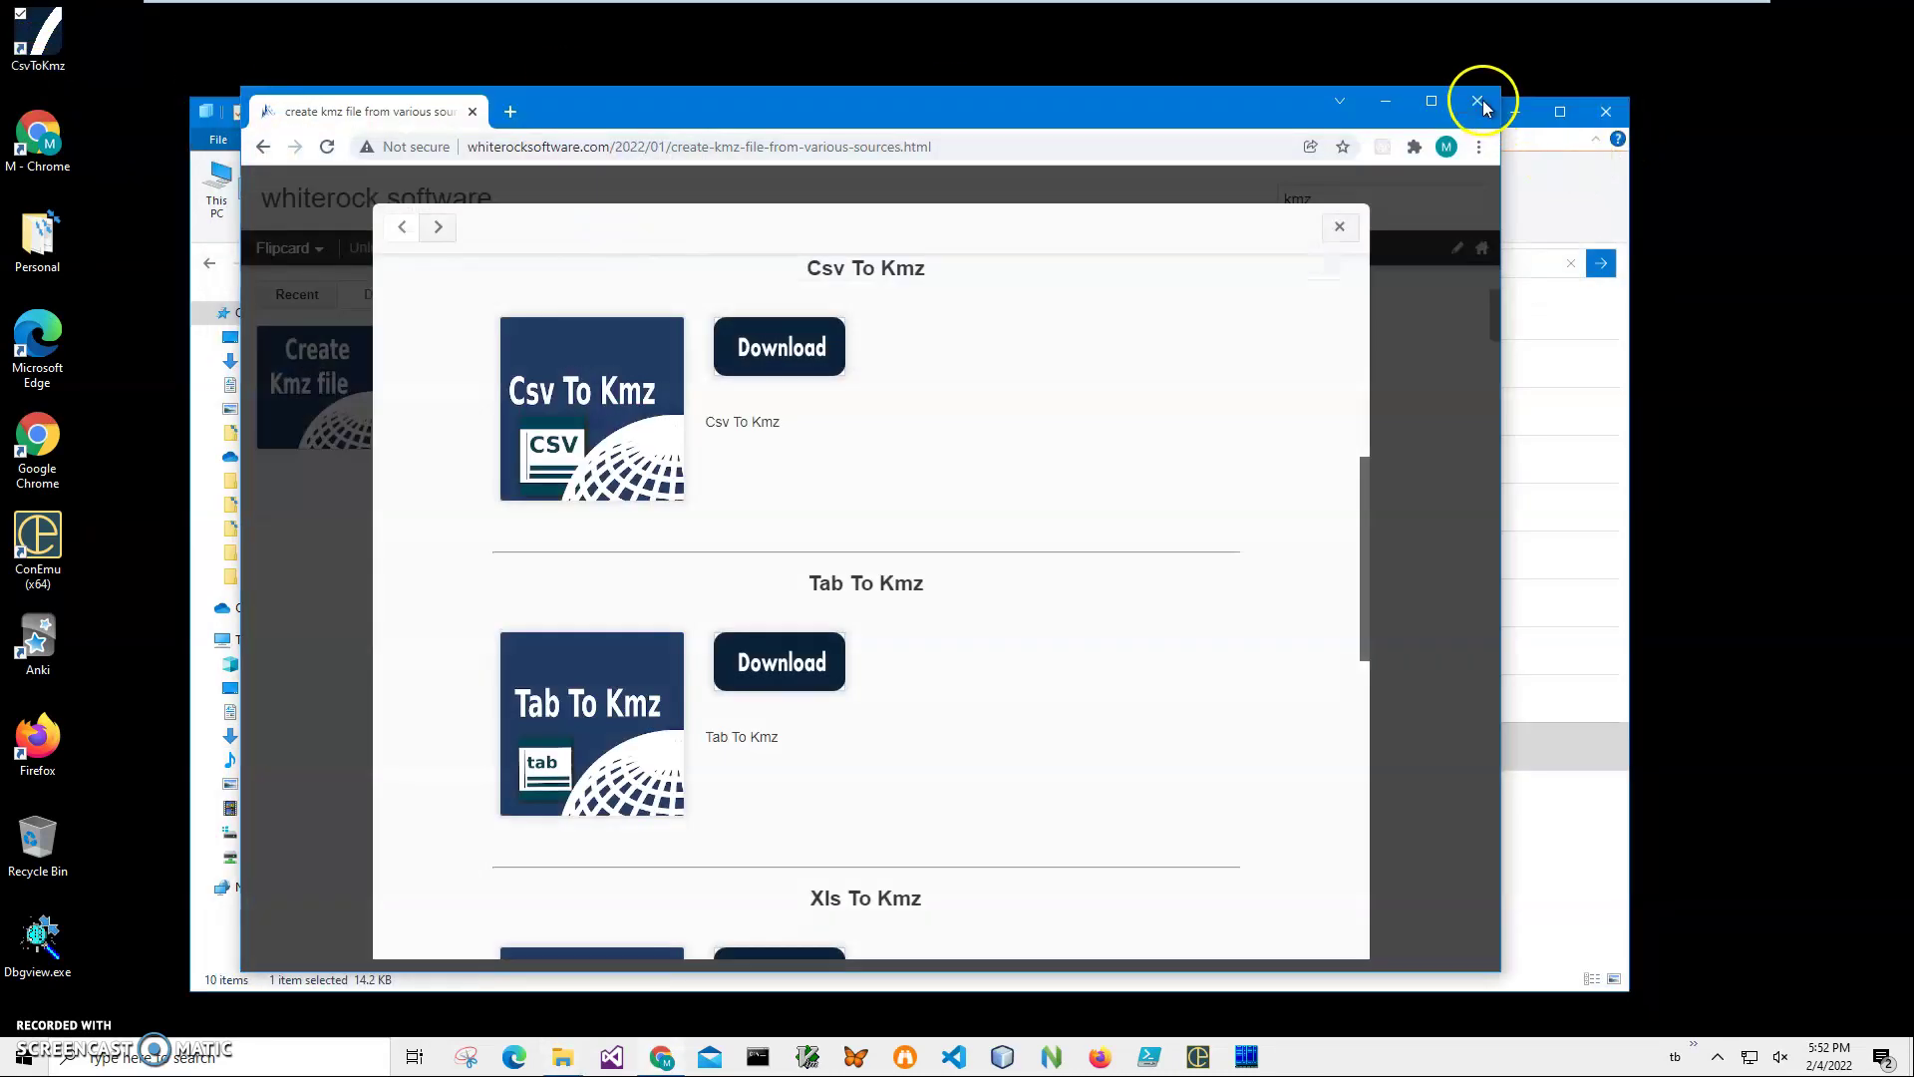
click(1477, 101)
click(1604, 112)
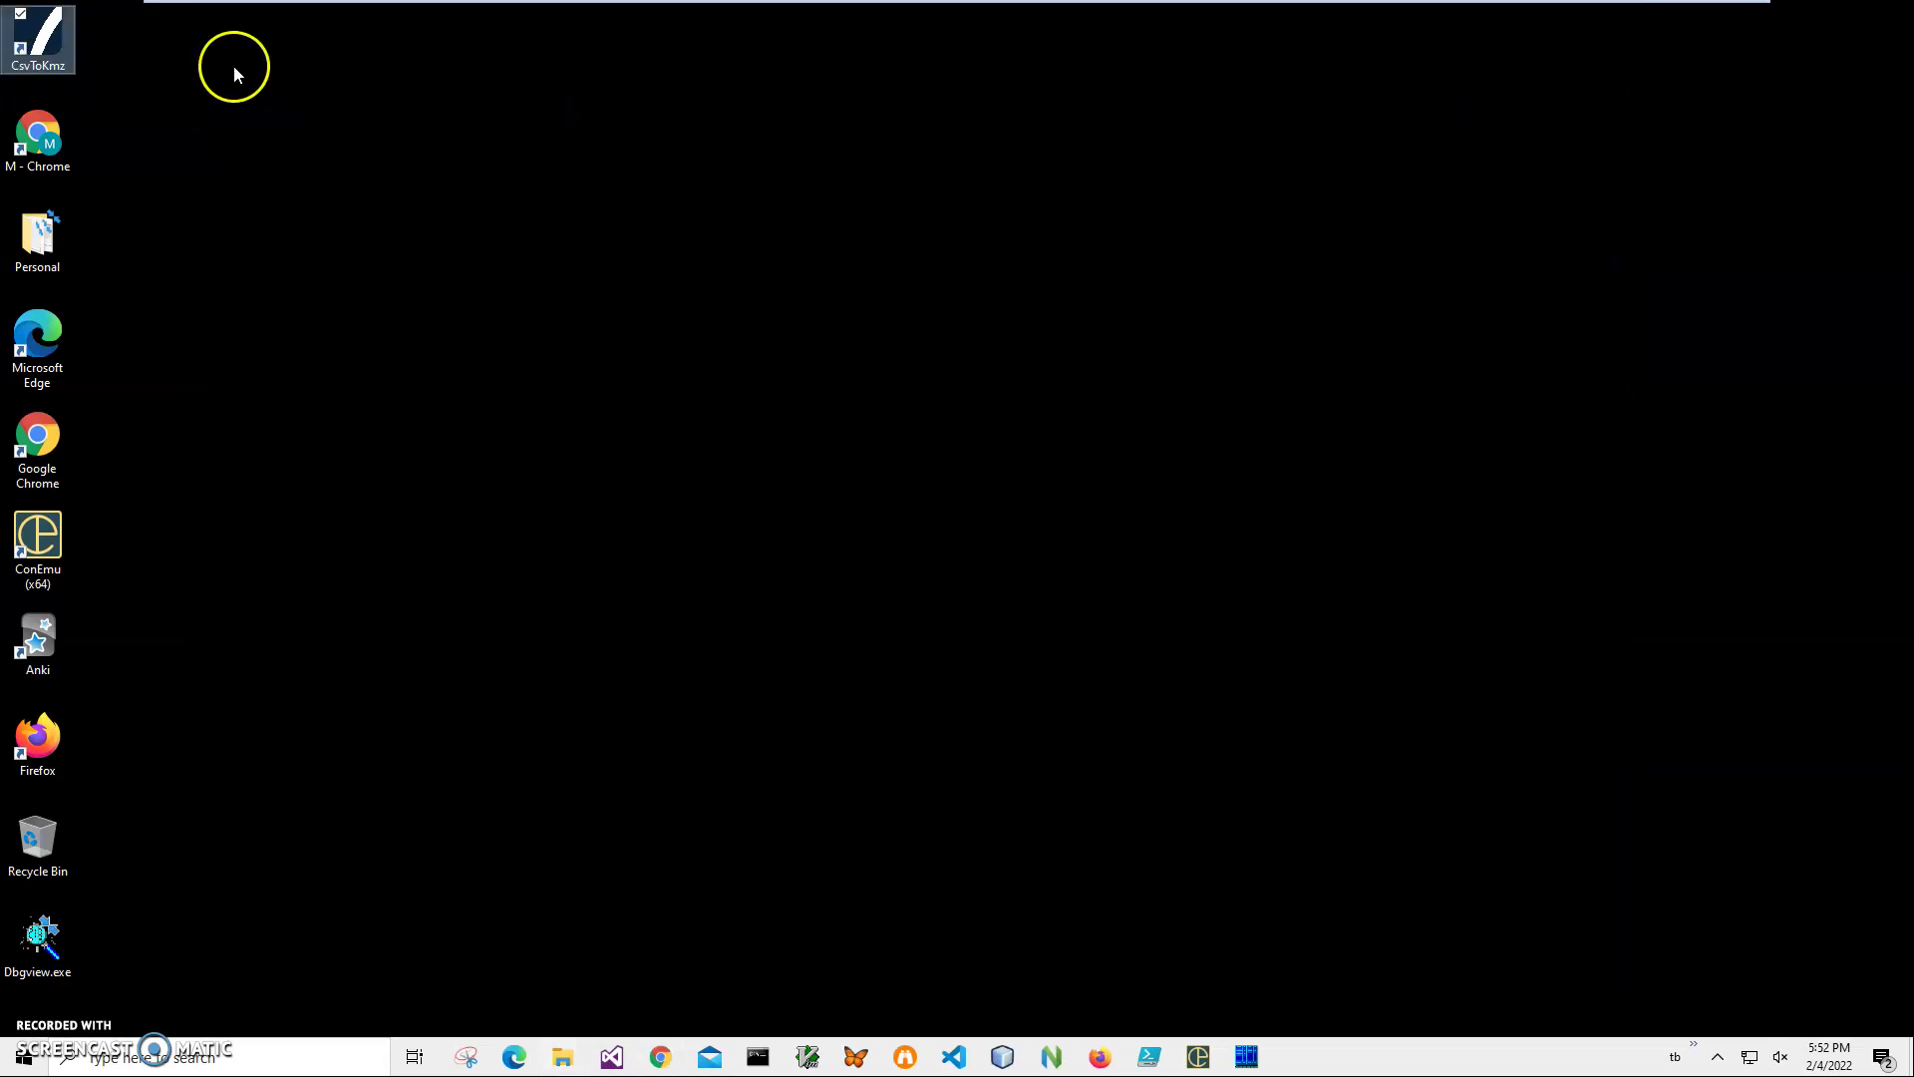
Launch CsvToKmz and download its example input file, then close the browser.
double_click(63, 62)
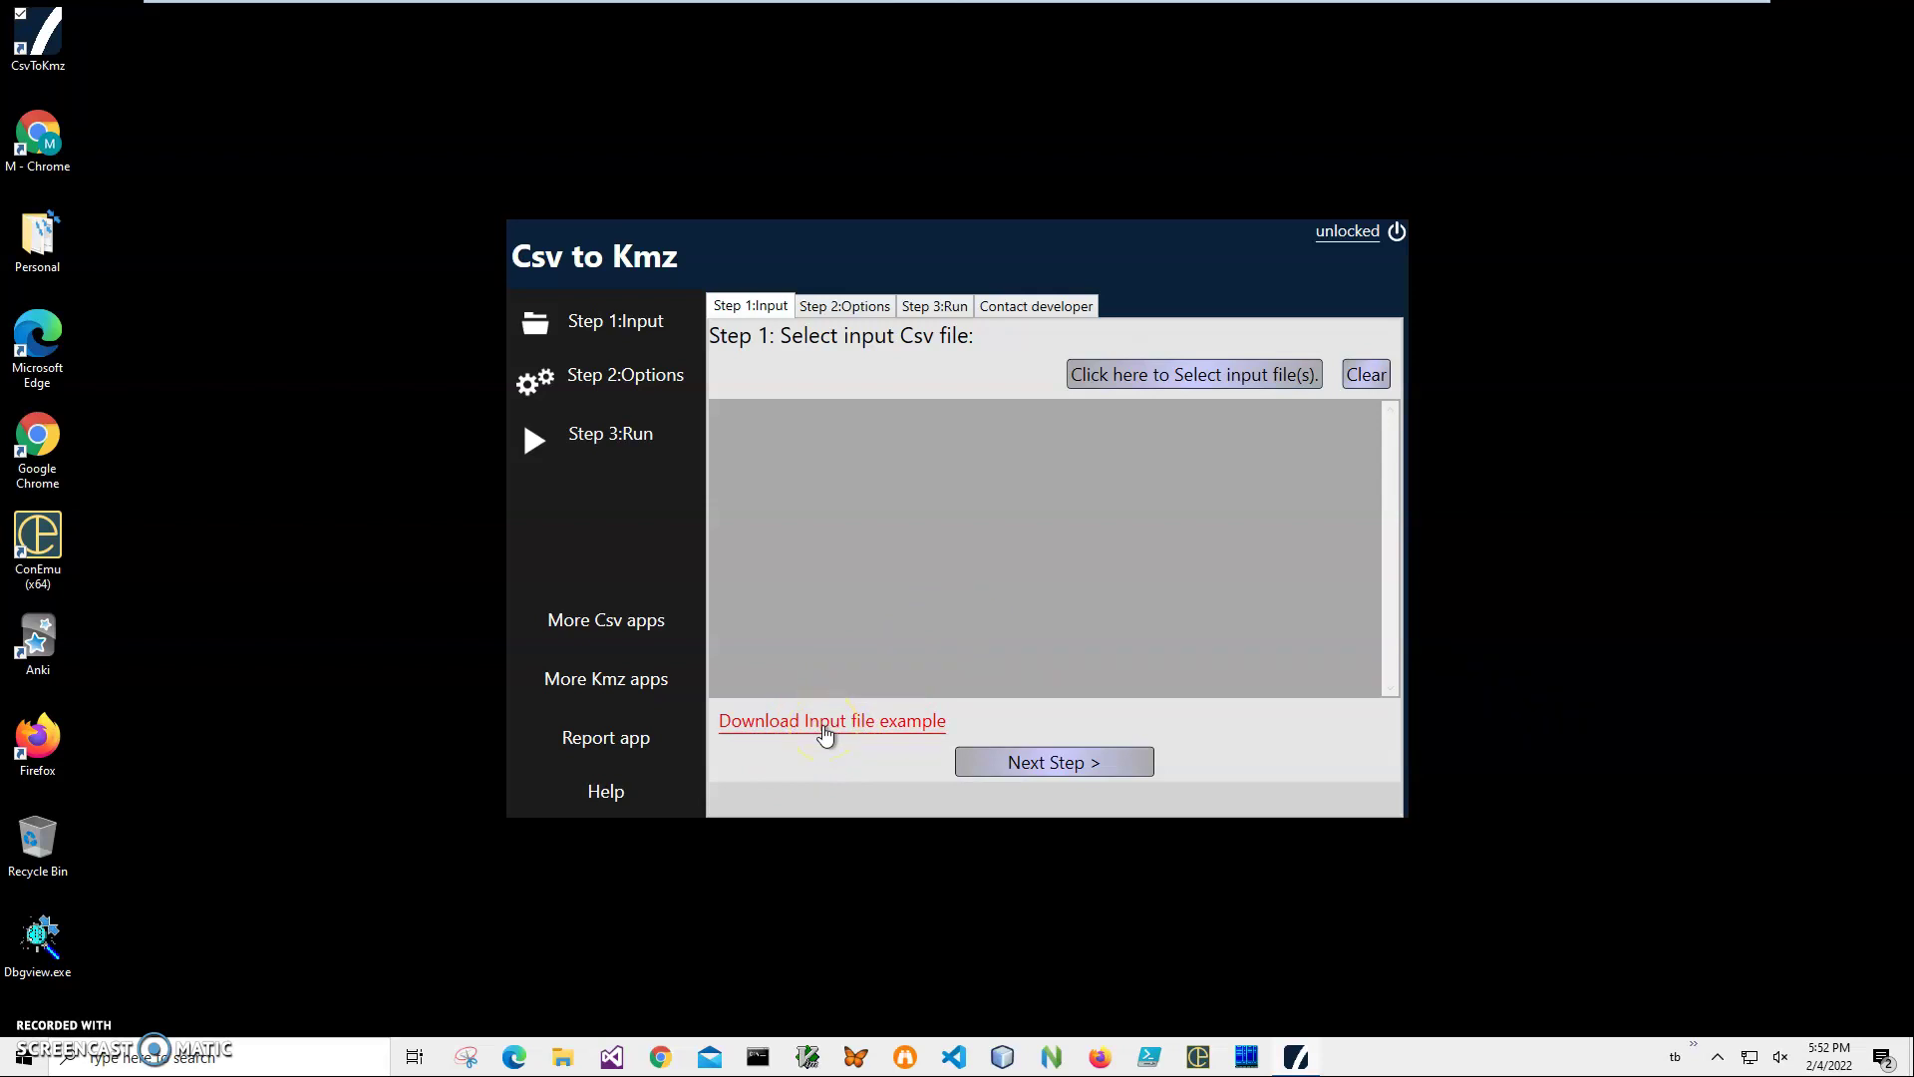
click(822, 728)
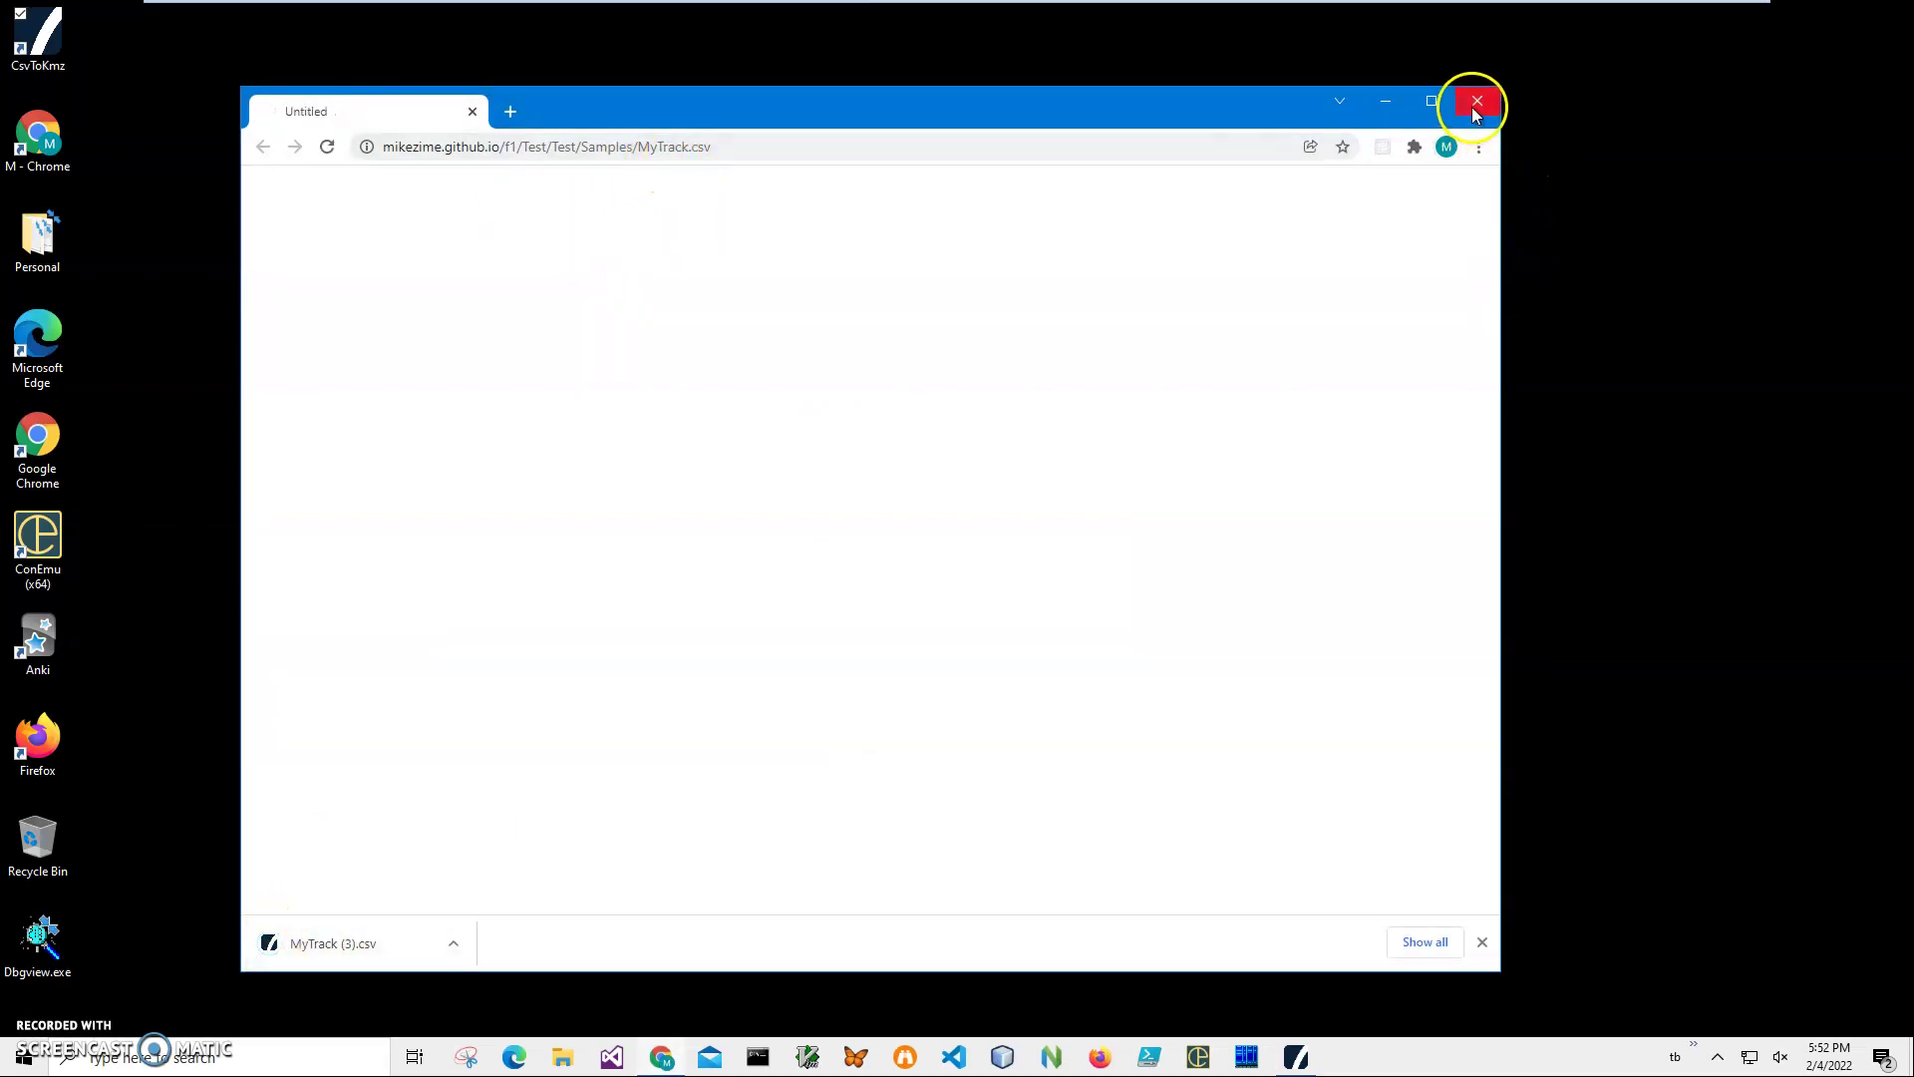
click(1475, 106)
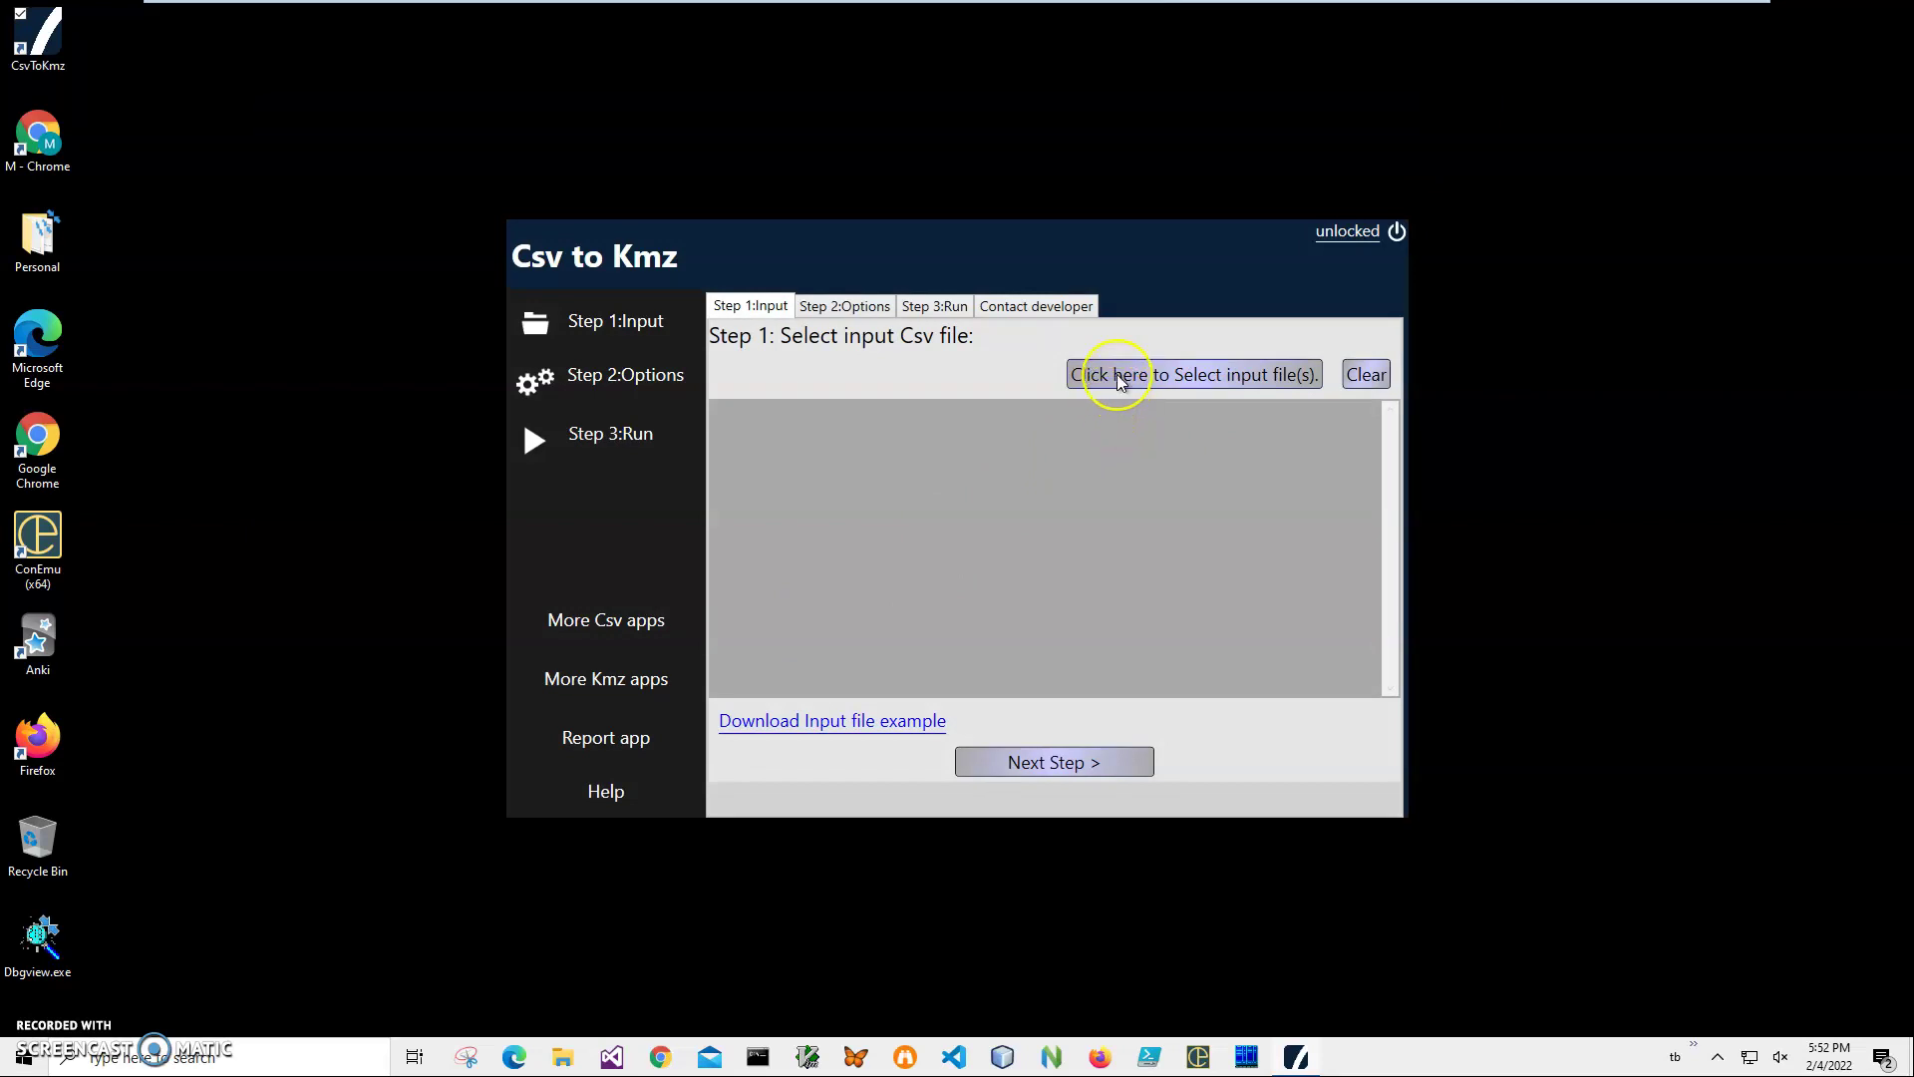
Select MyTrack.csv from Documents as the input file.
click(1119, 381)
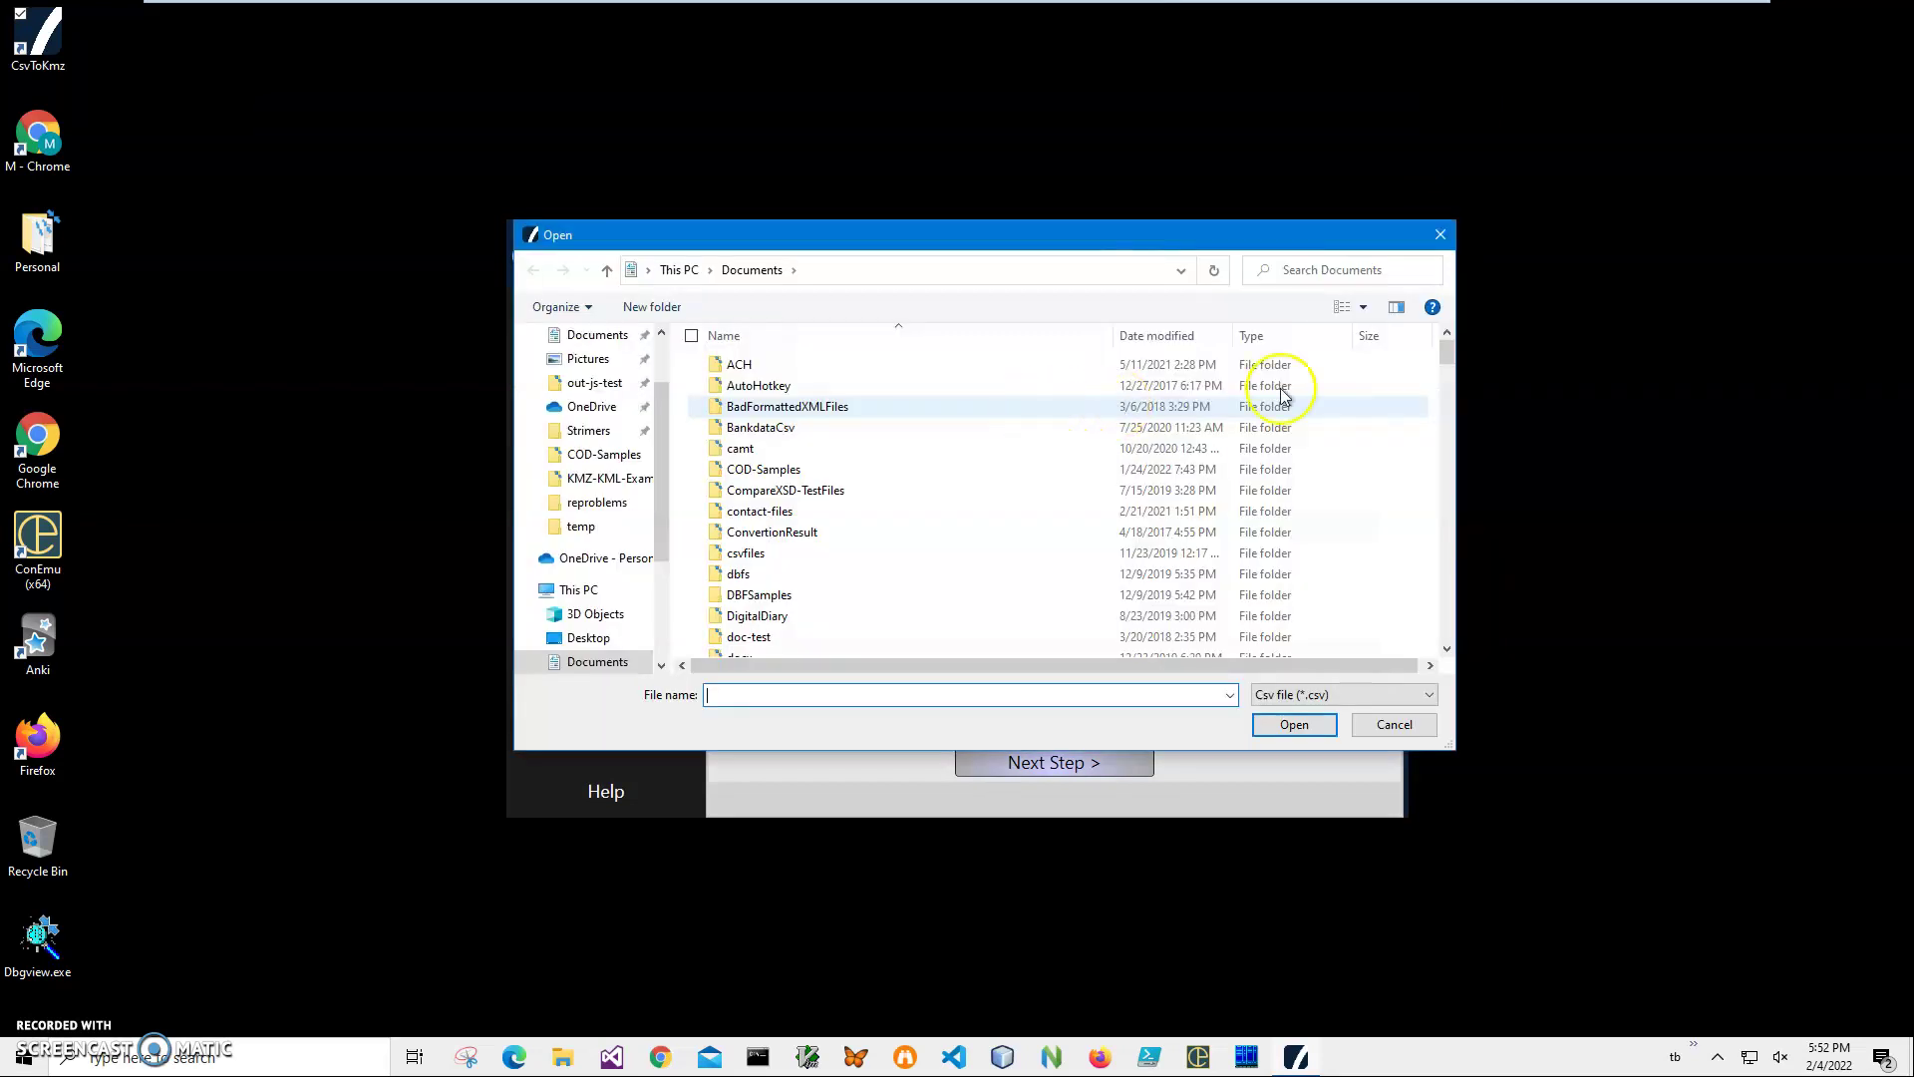
drag(1446, 351, 1453, 560)
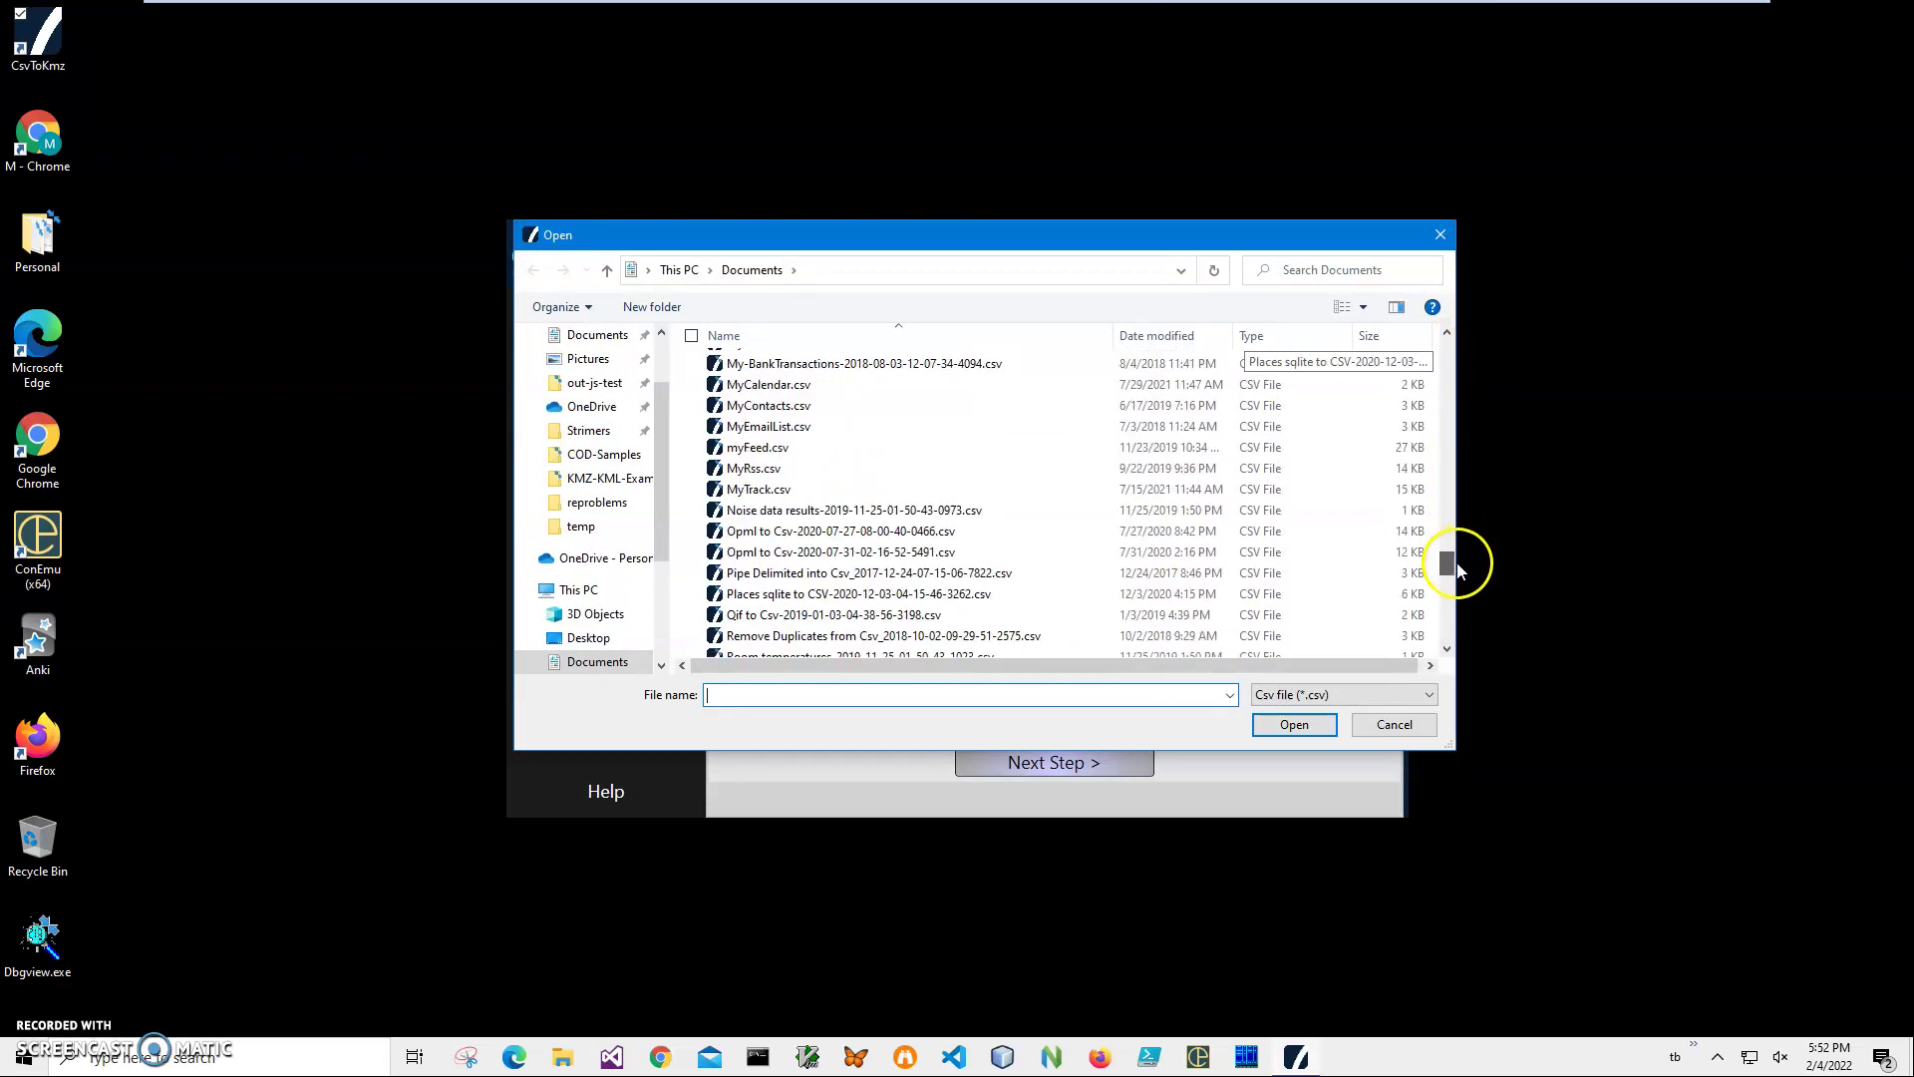
double_click(779, 494)
Map the Latitude, Longitude and Altitude columns to their fields and Trackwhen to the time column.
click(1065, 762)
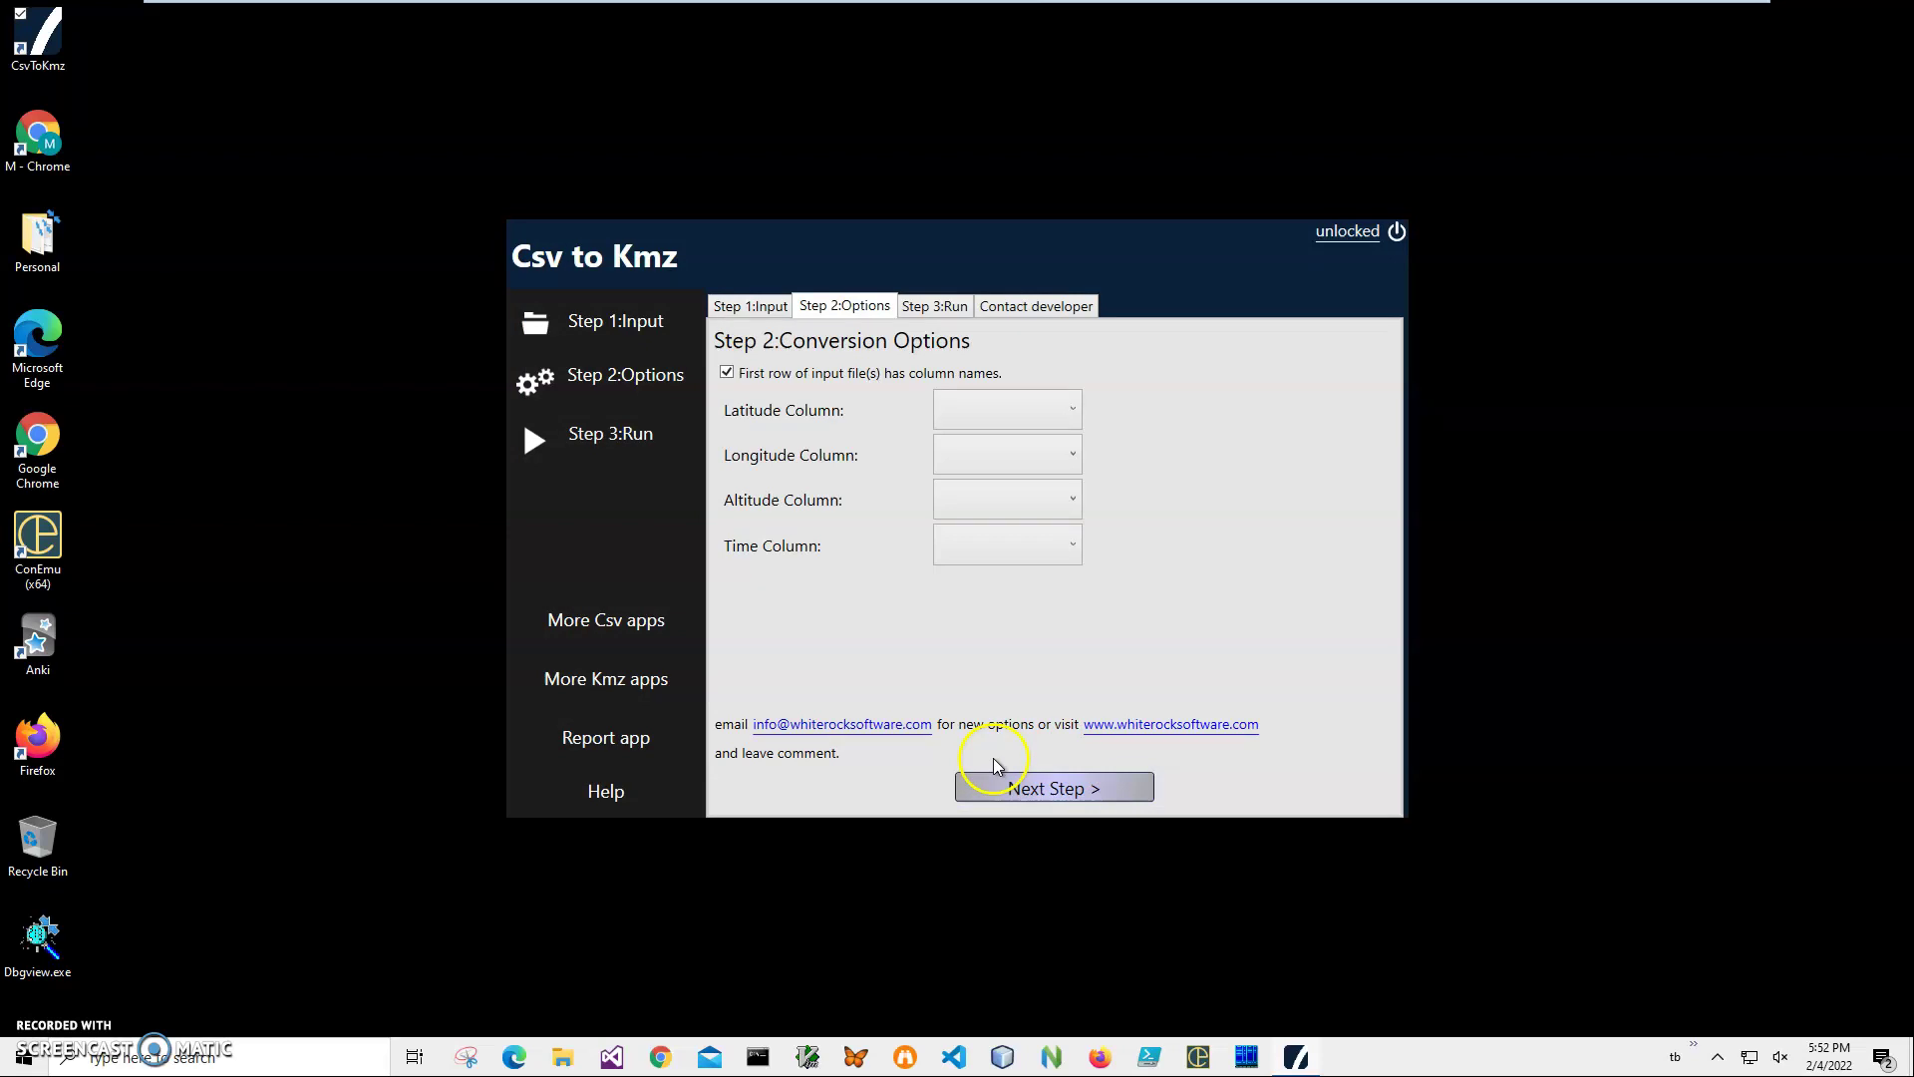
click(972, 423)
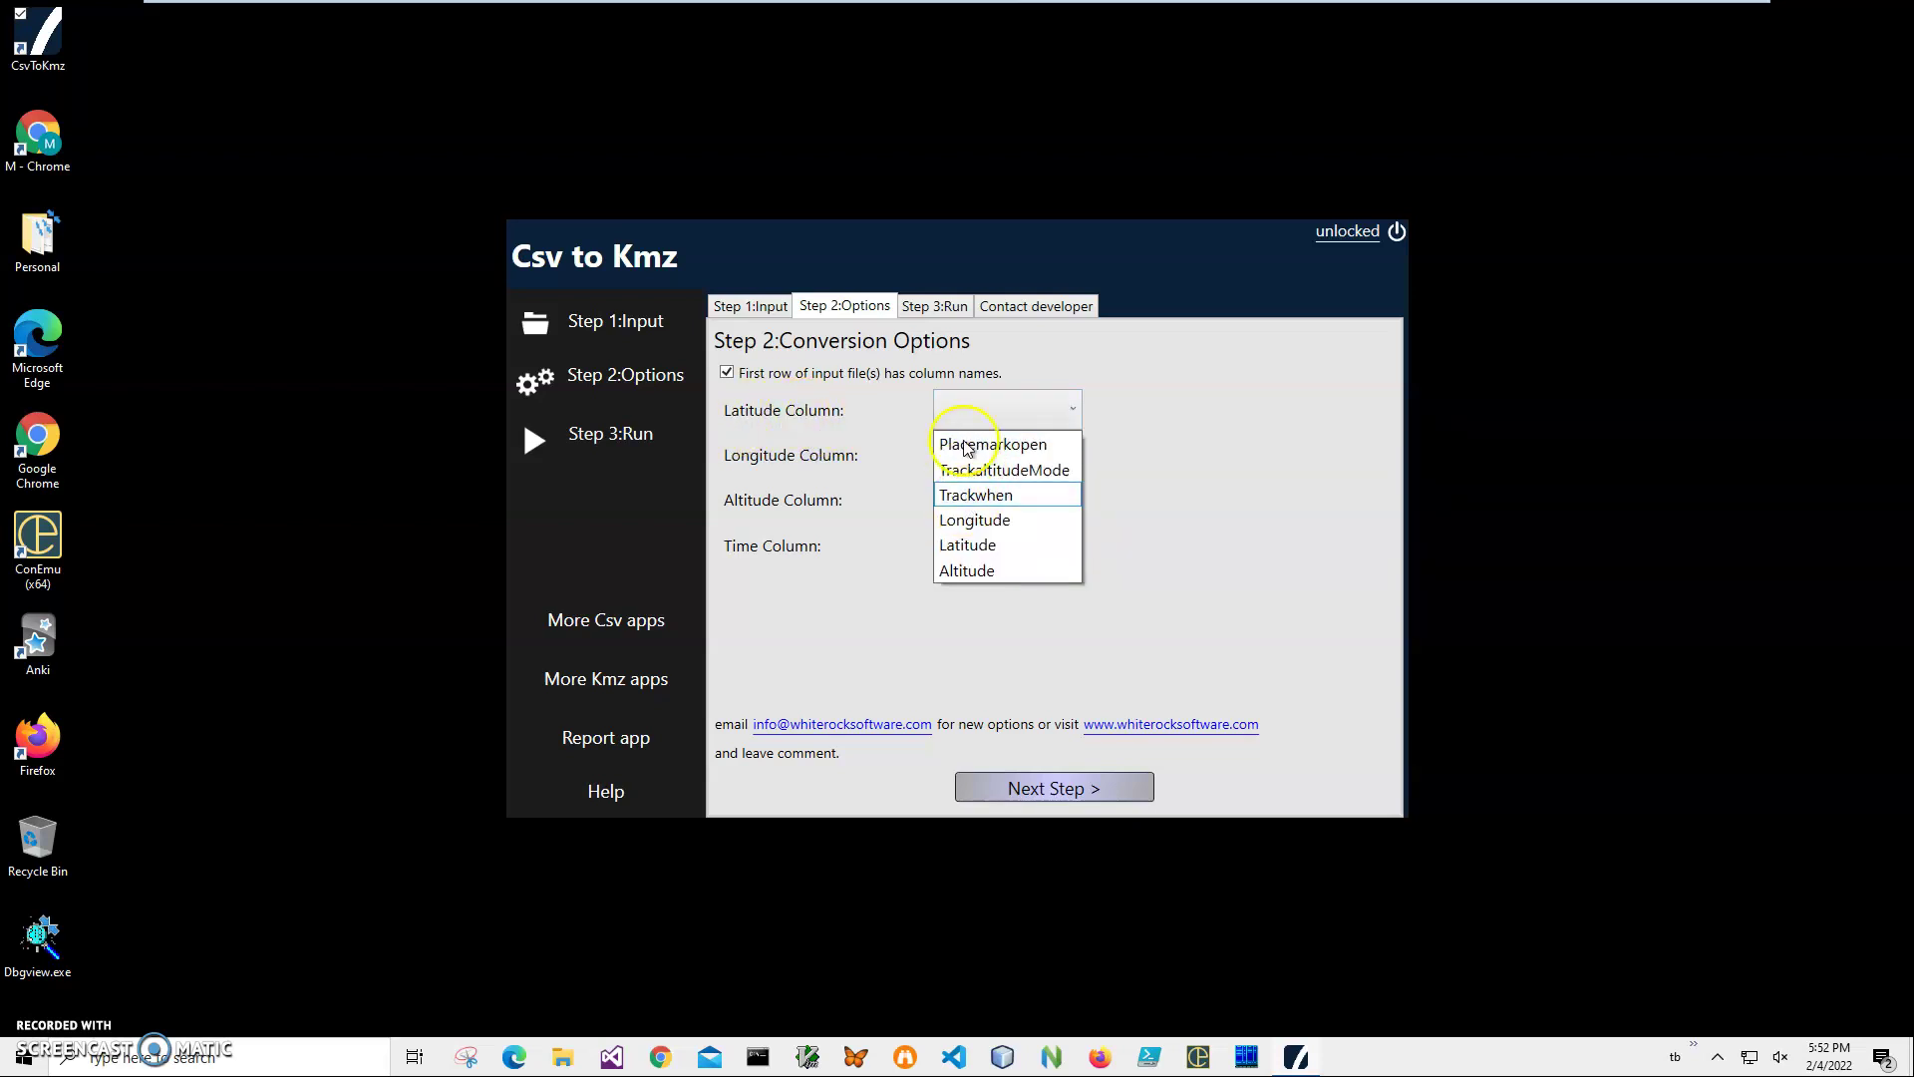
click(980, 546)
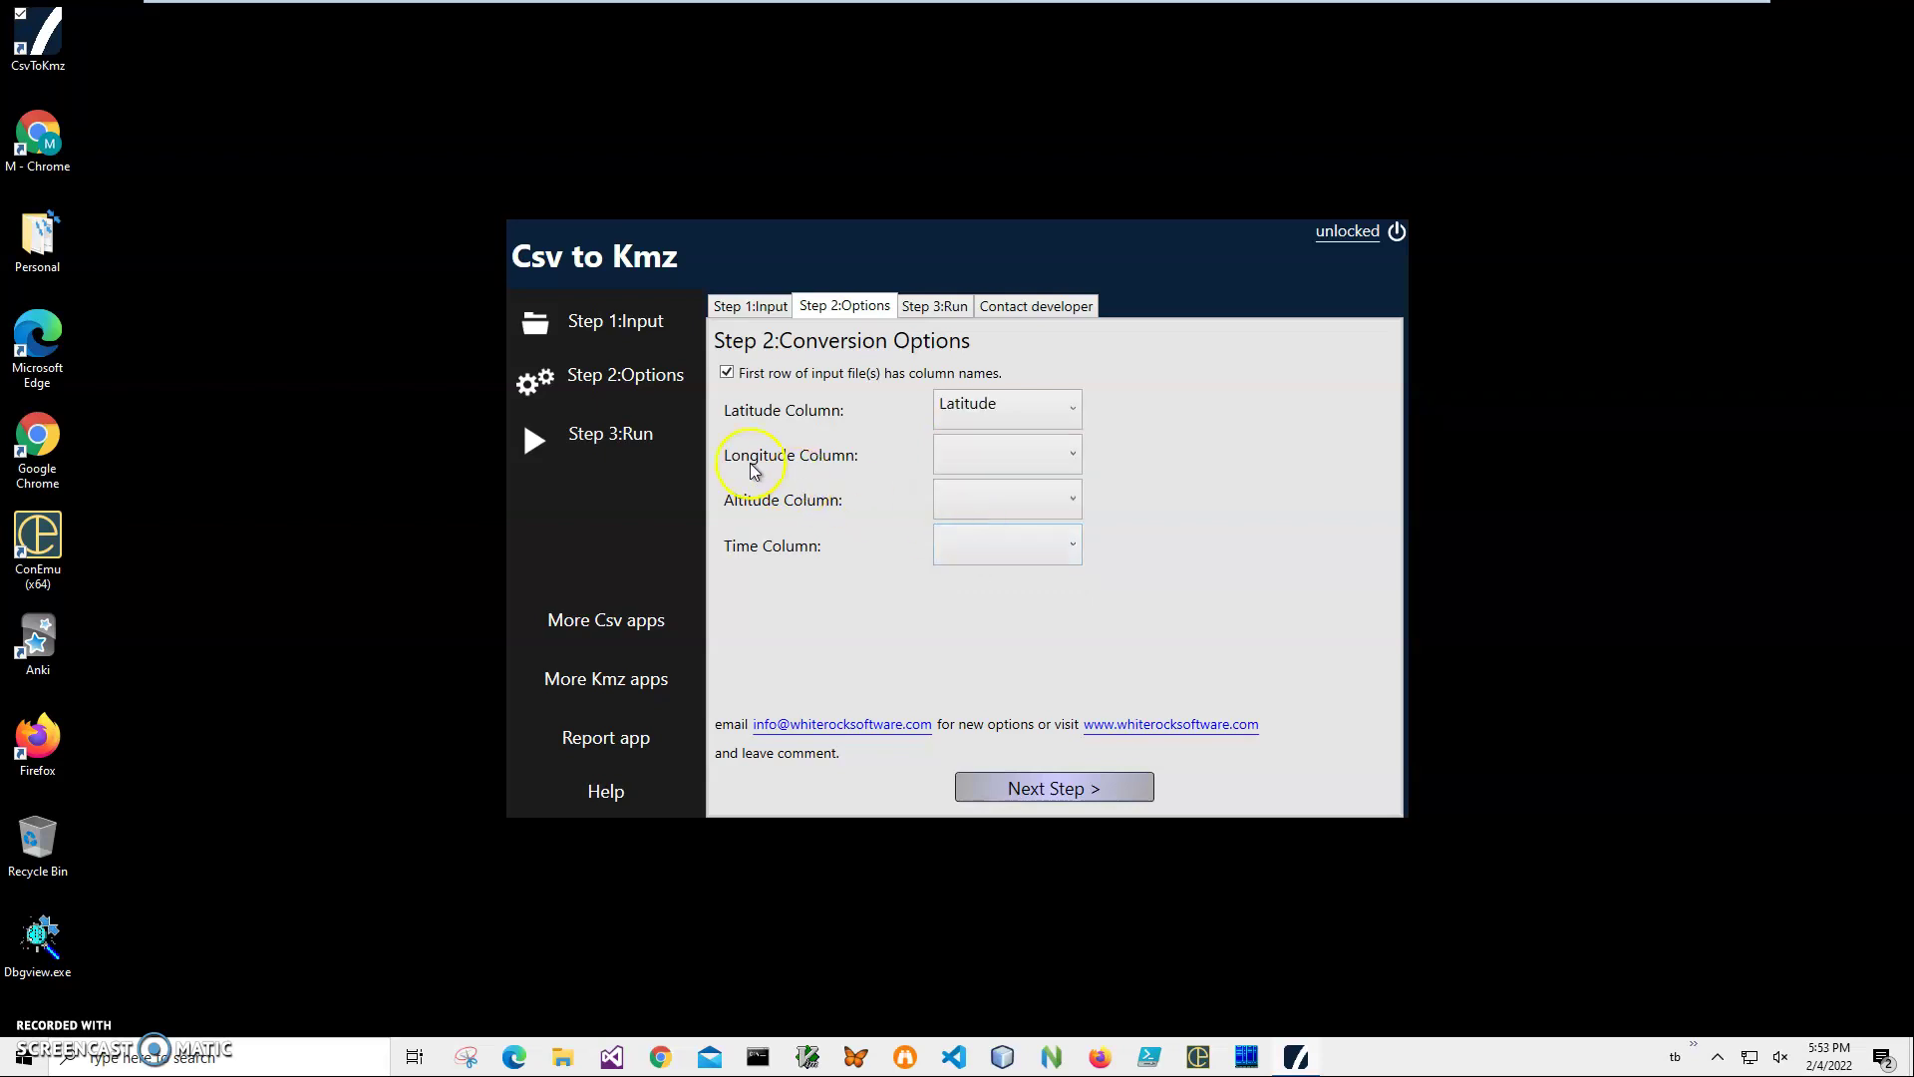
click(1042, 462)
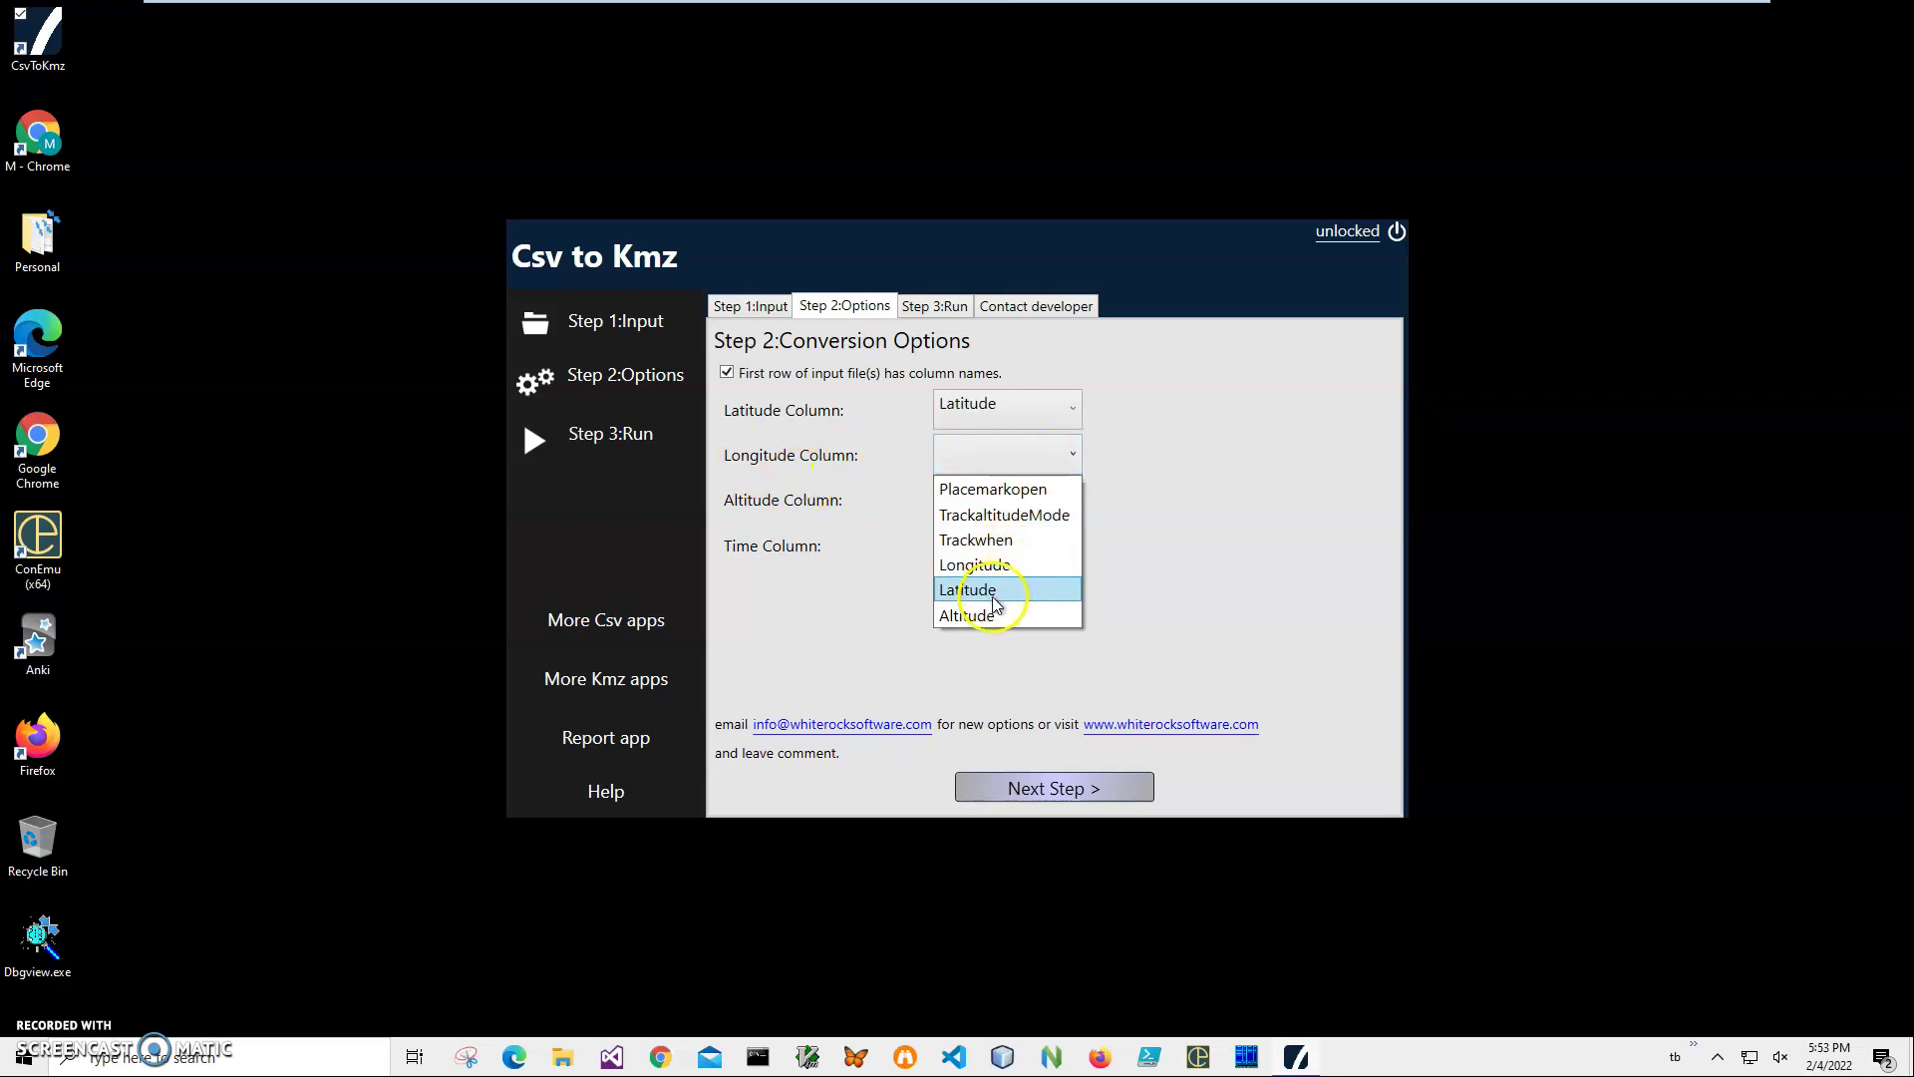
click(982, 564)
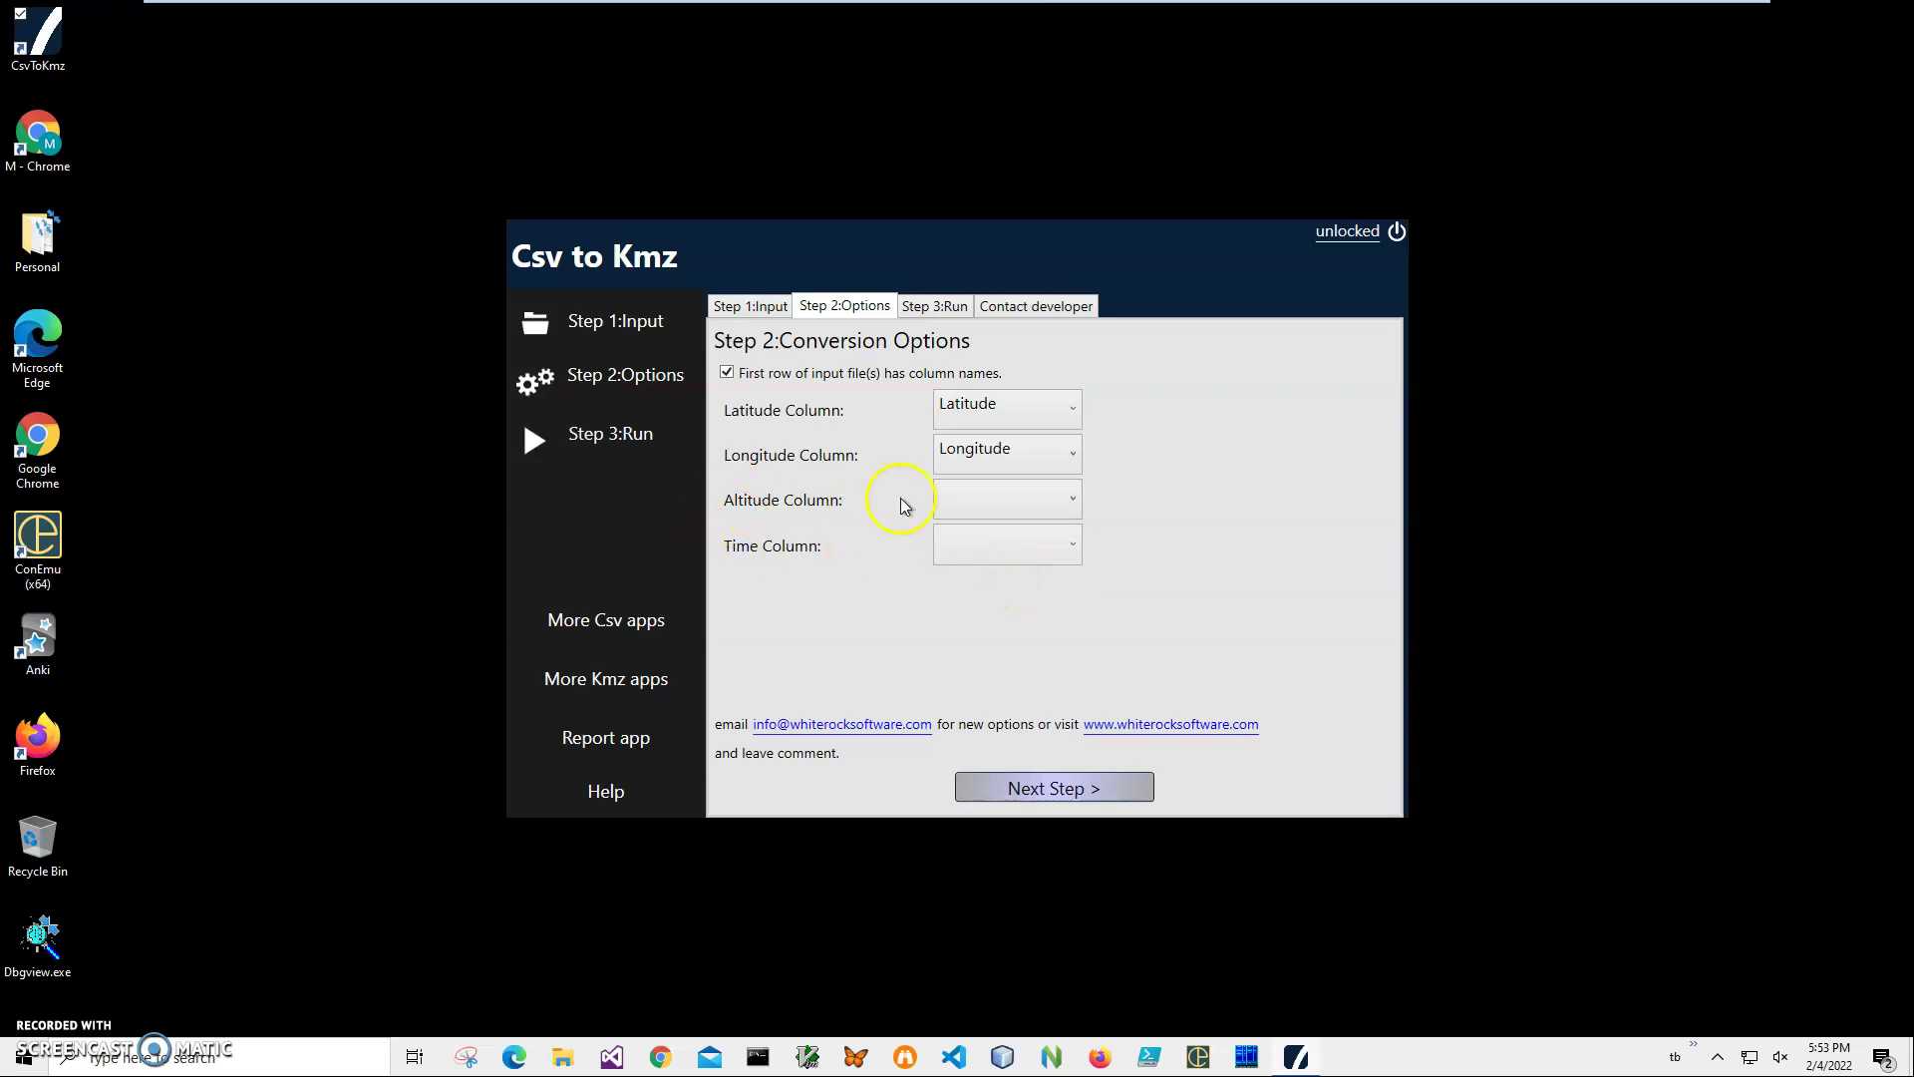
click(974, 507)
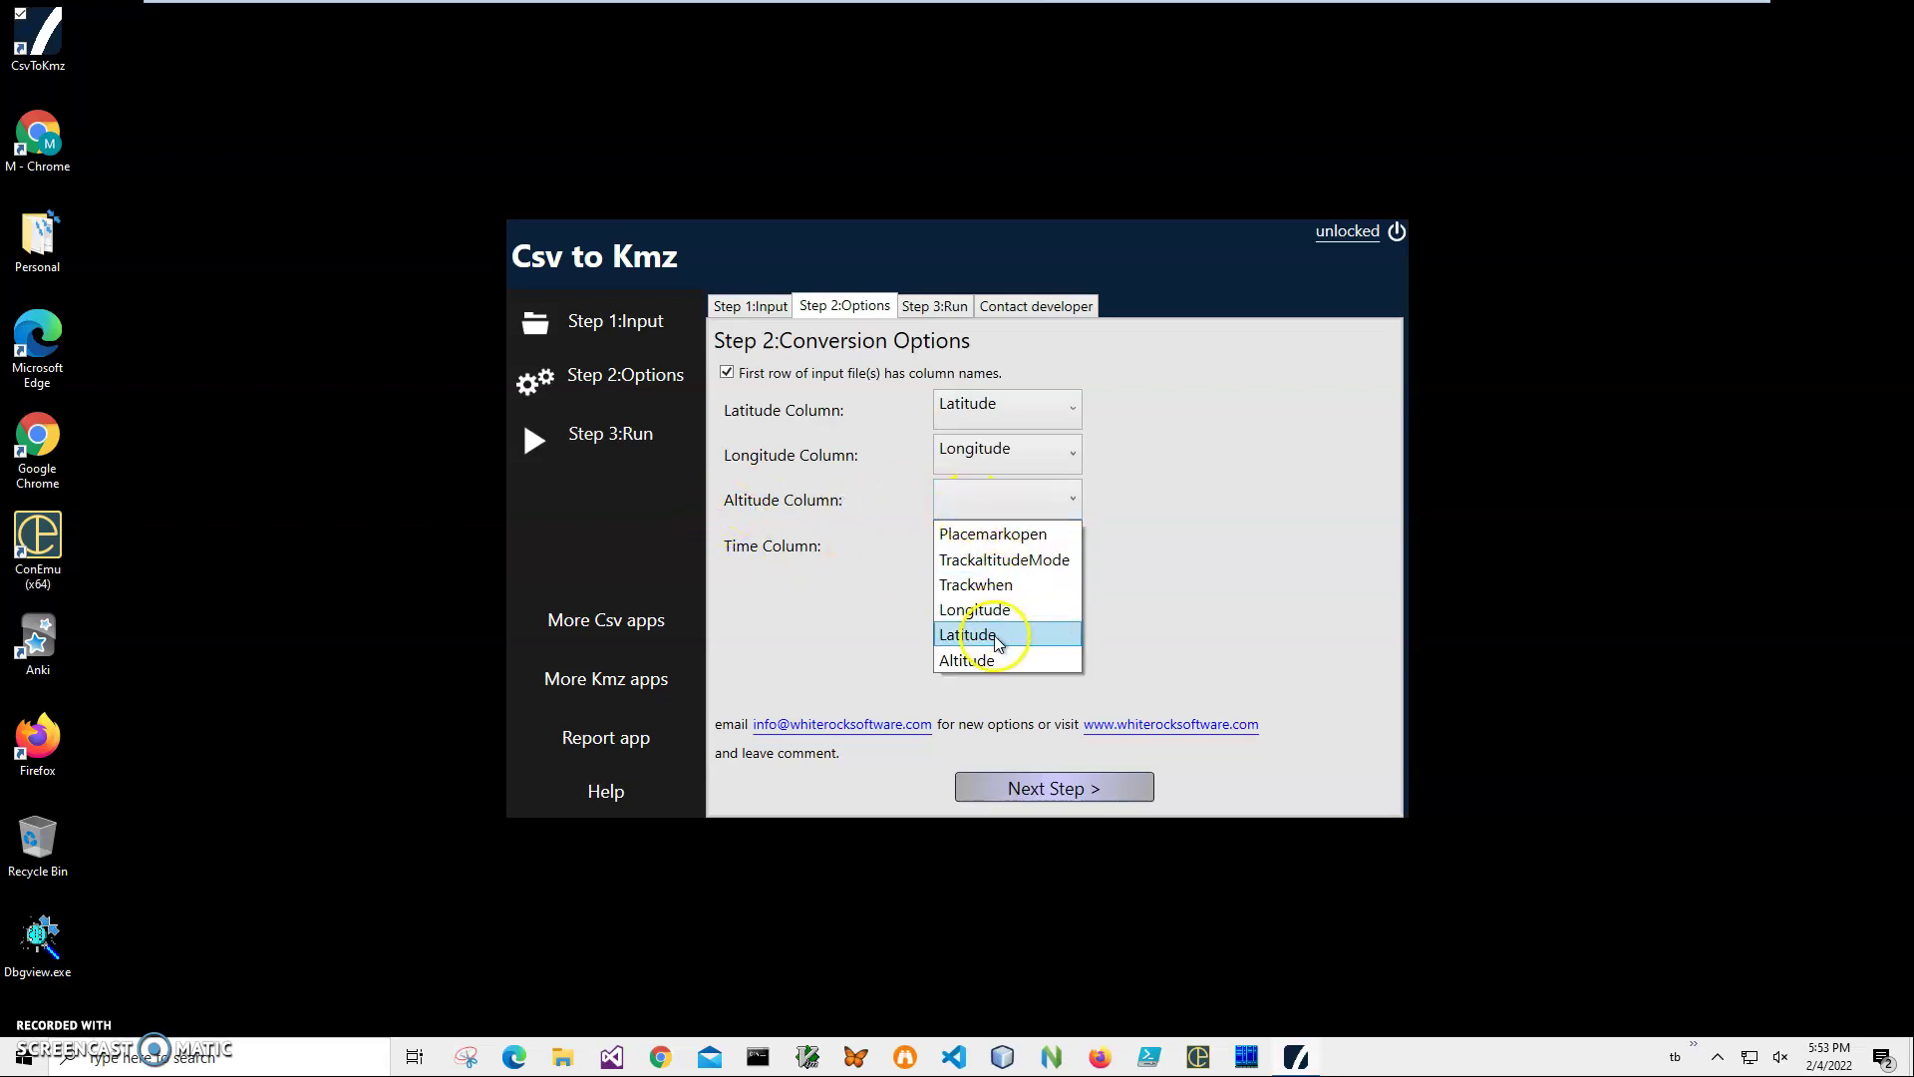
click(994, 660)
click(997, 545)
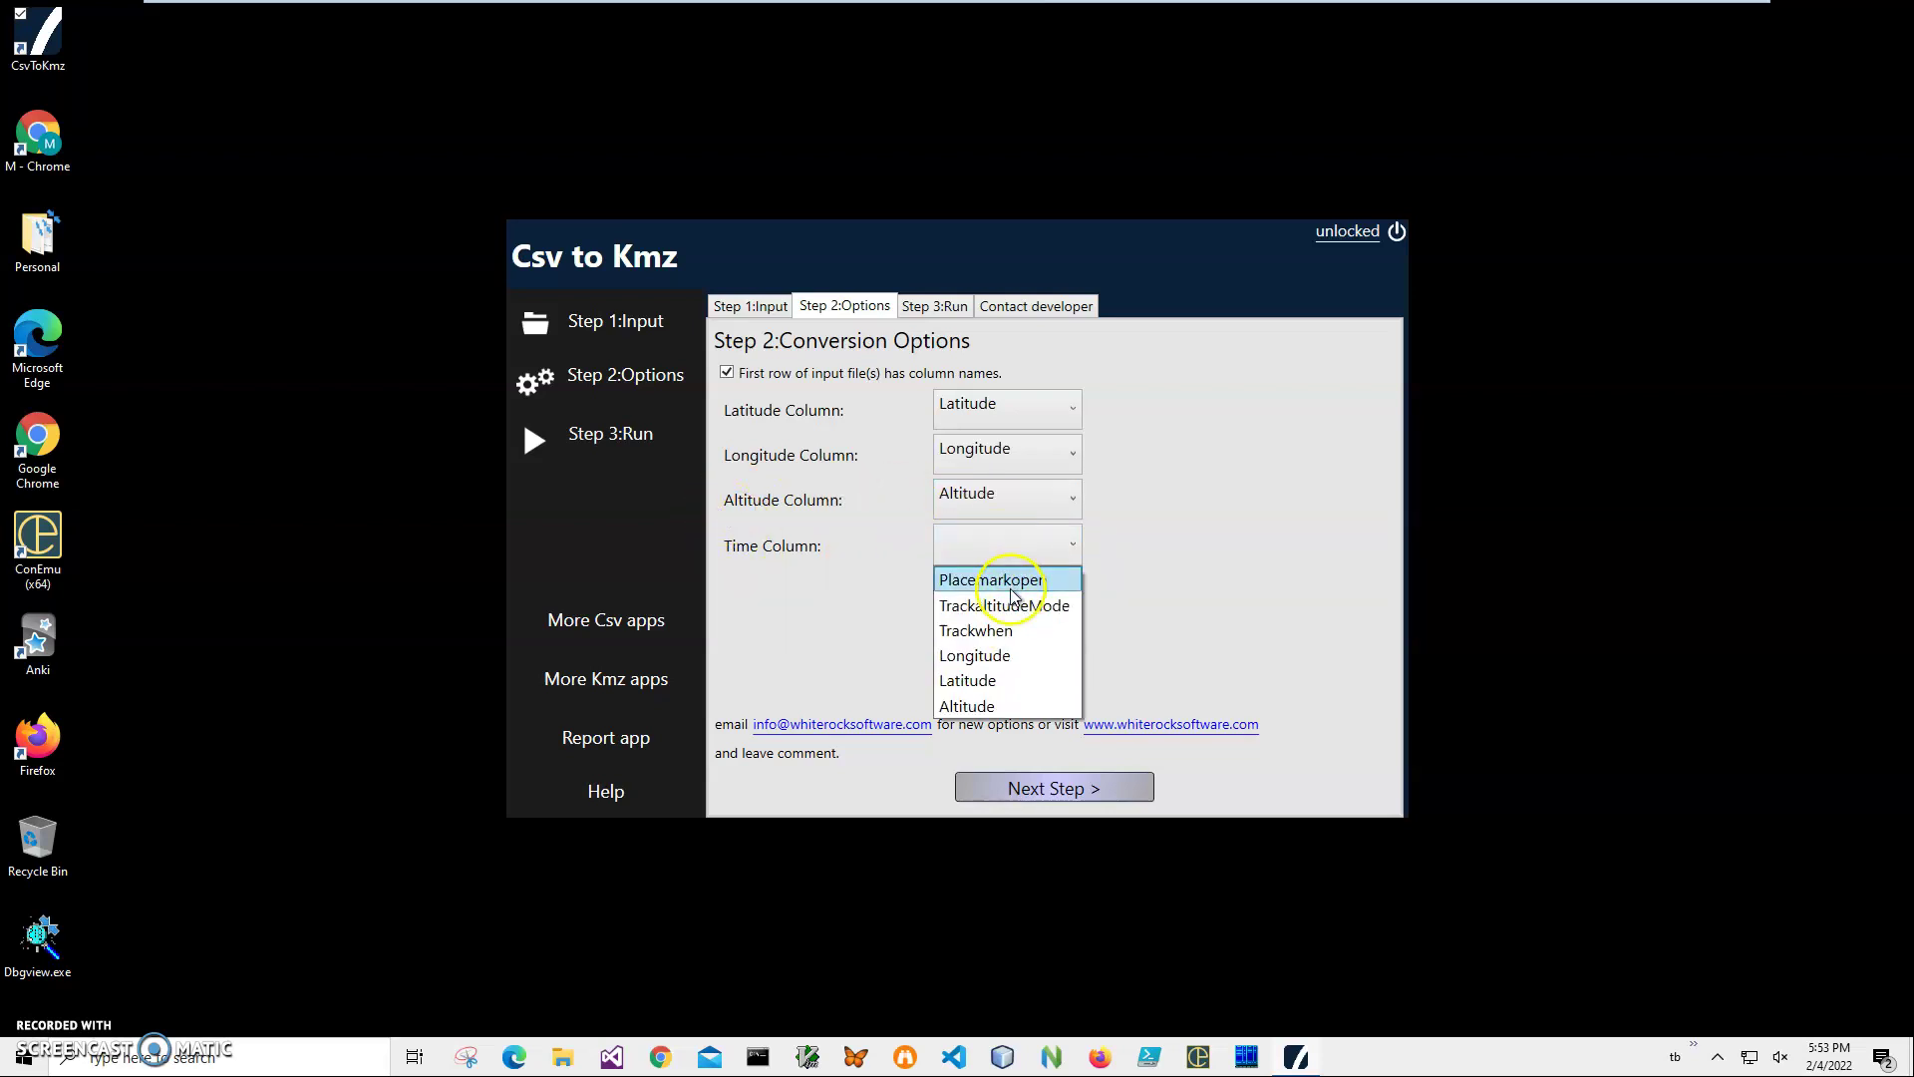
click(1024, 633)
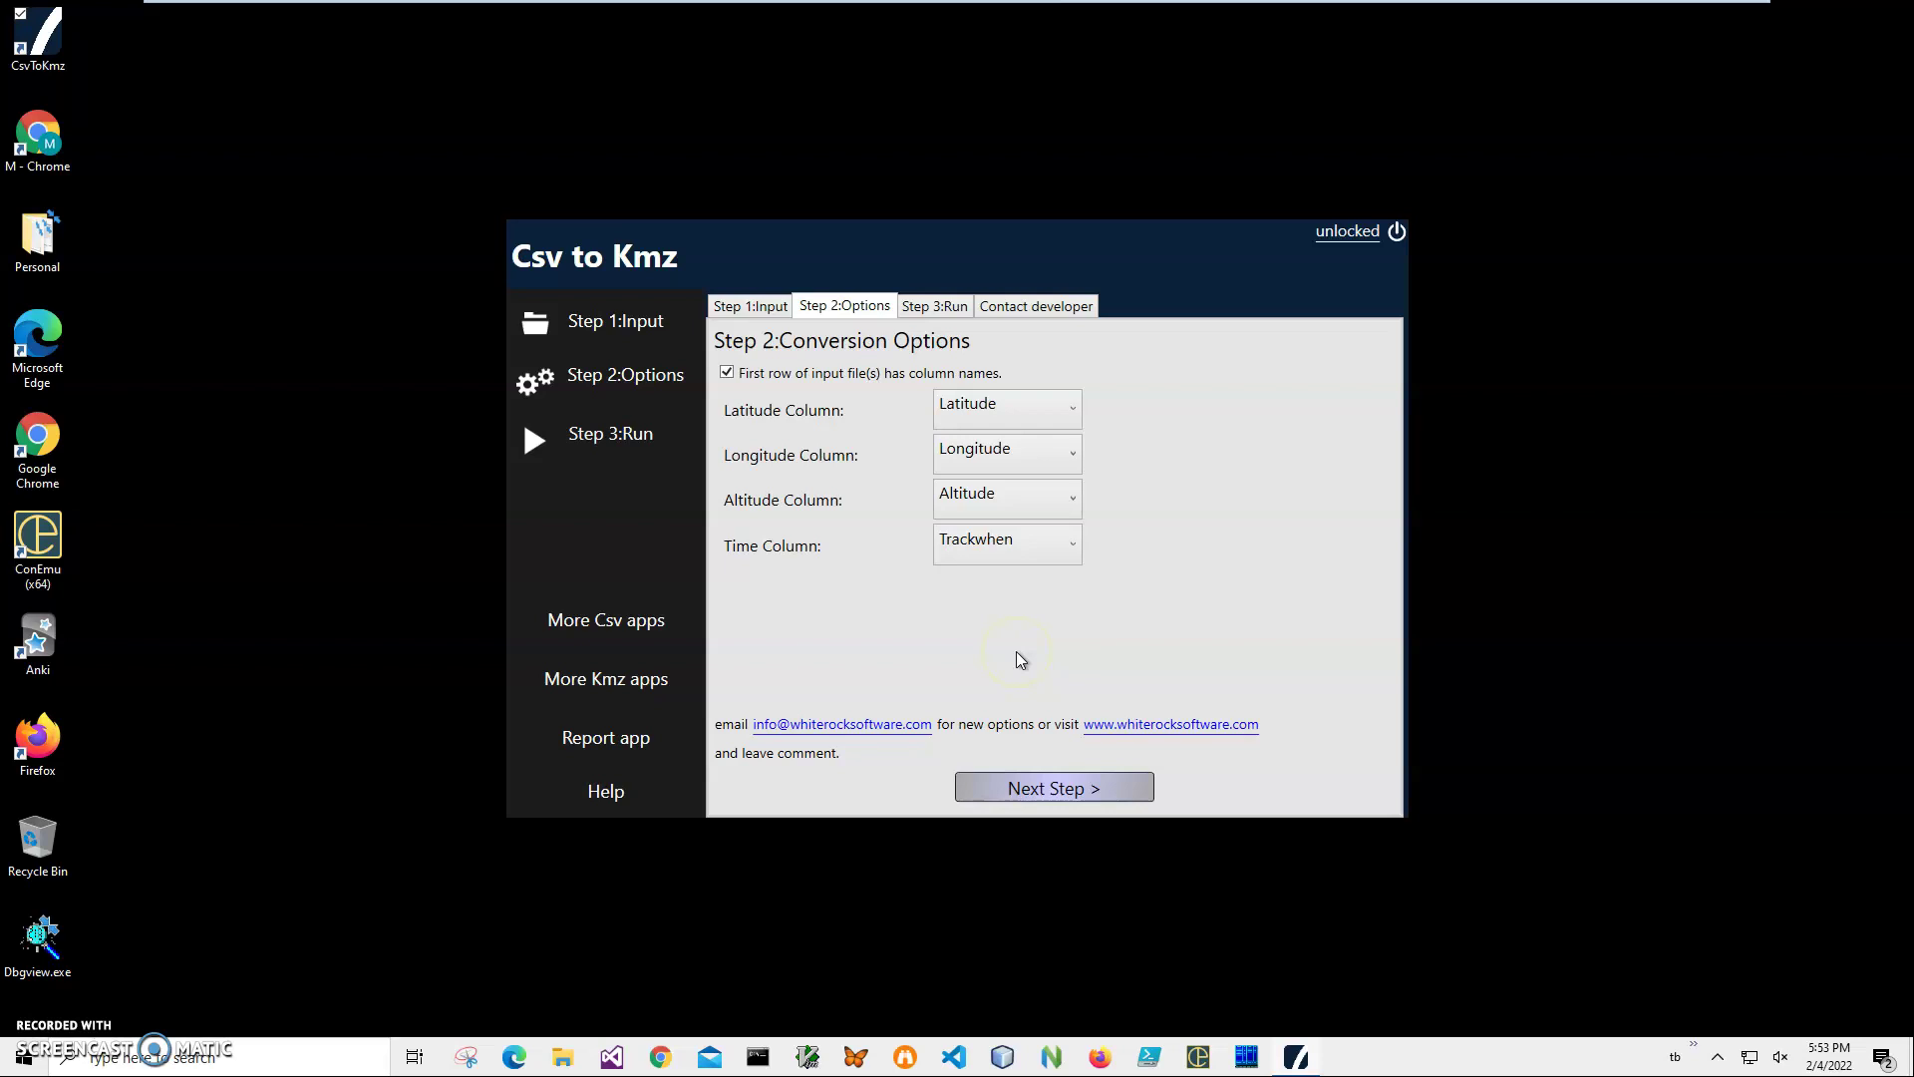
click(1037, 787)
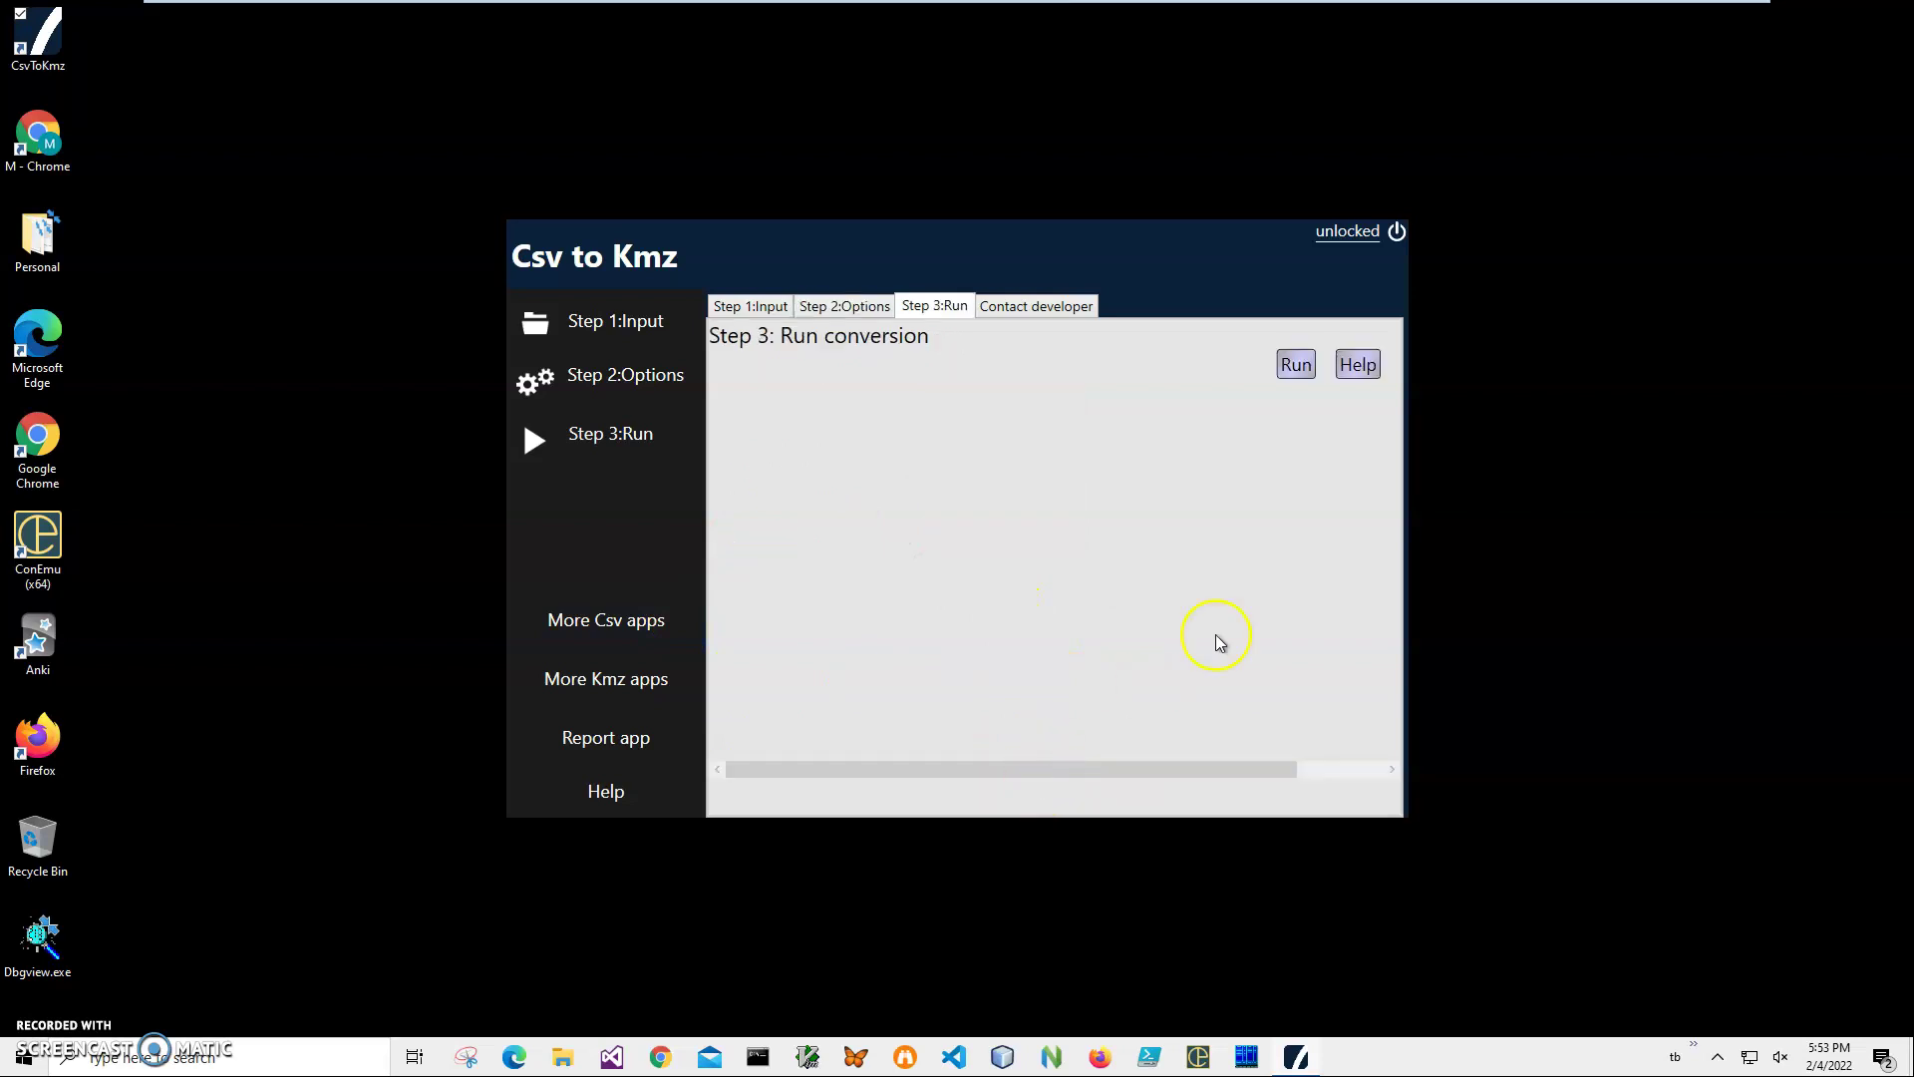
click(1295, 365)
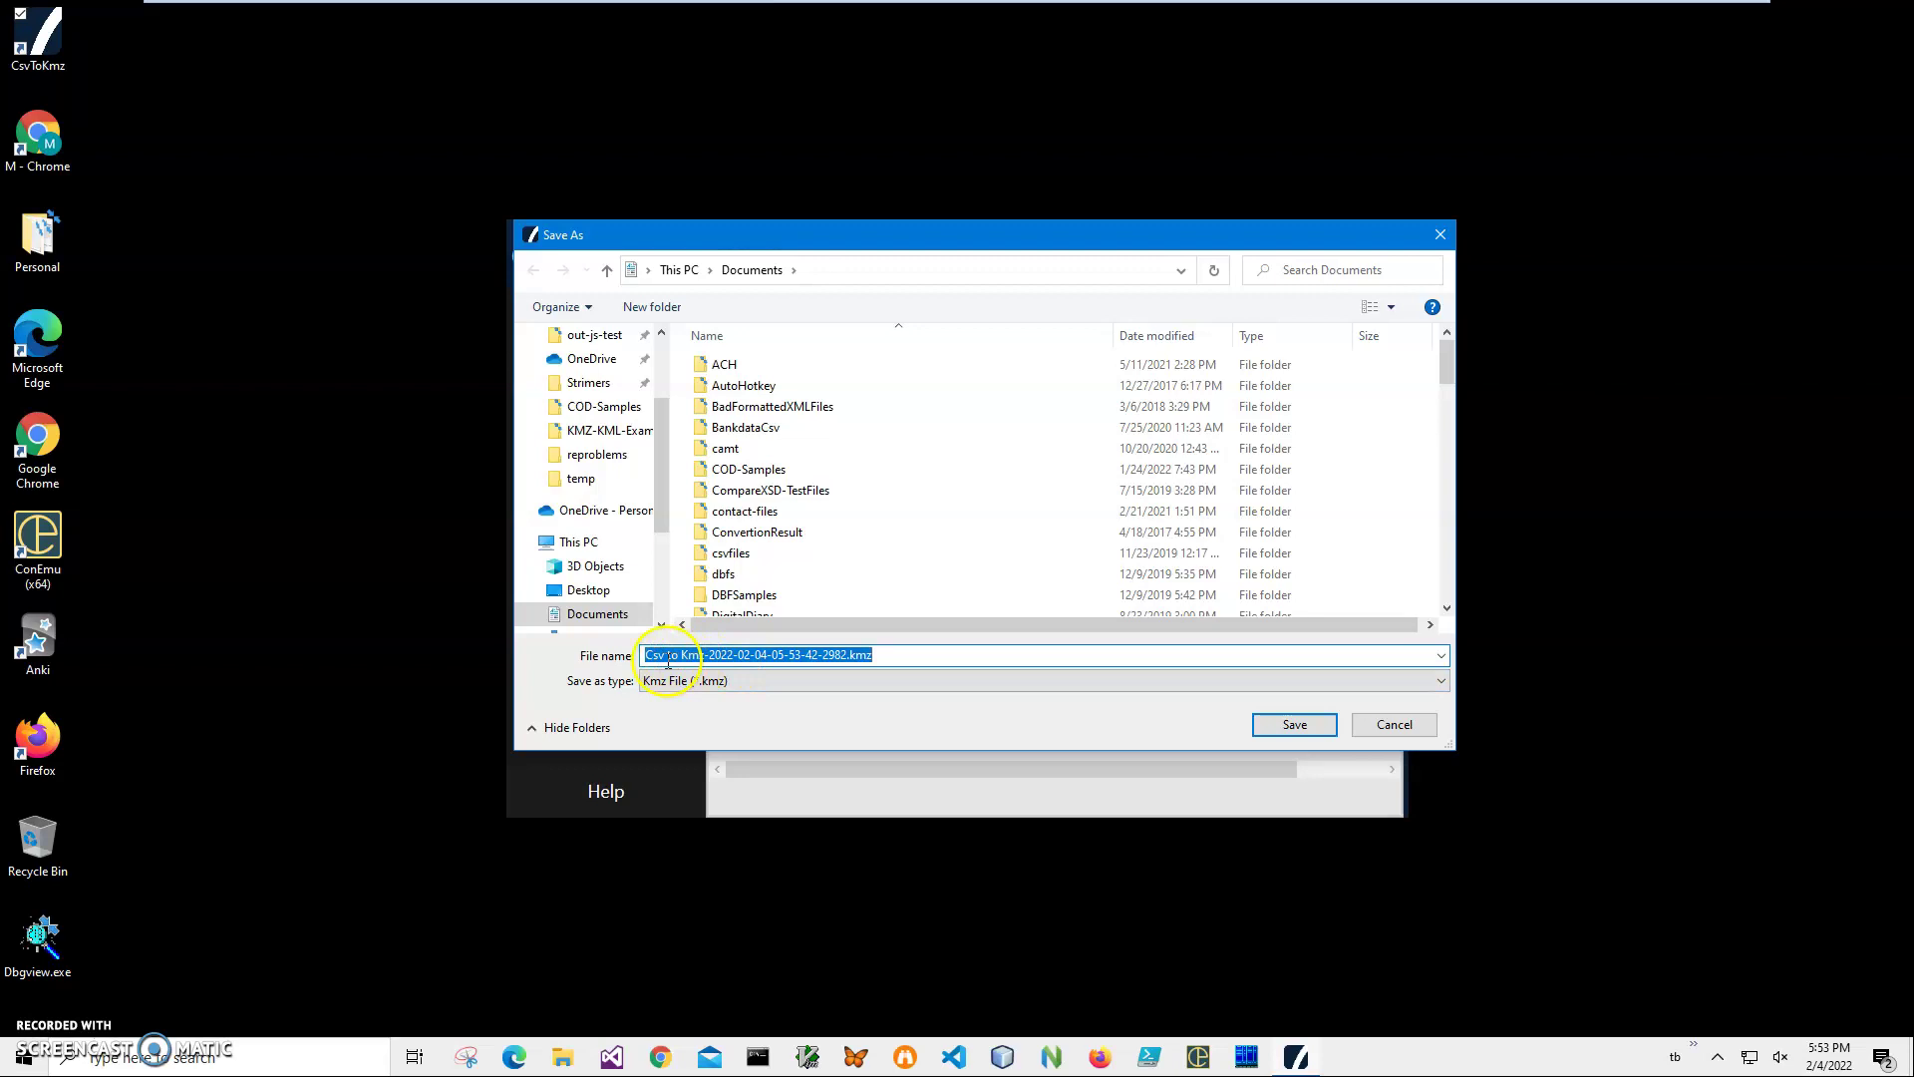
click(1292, 724)
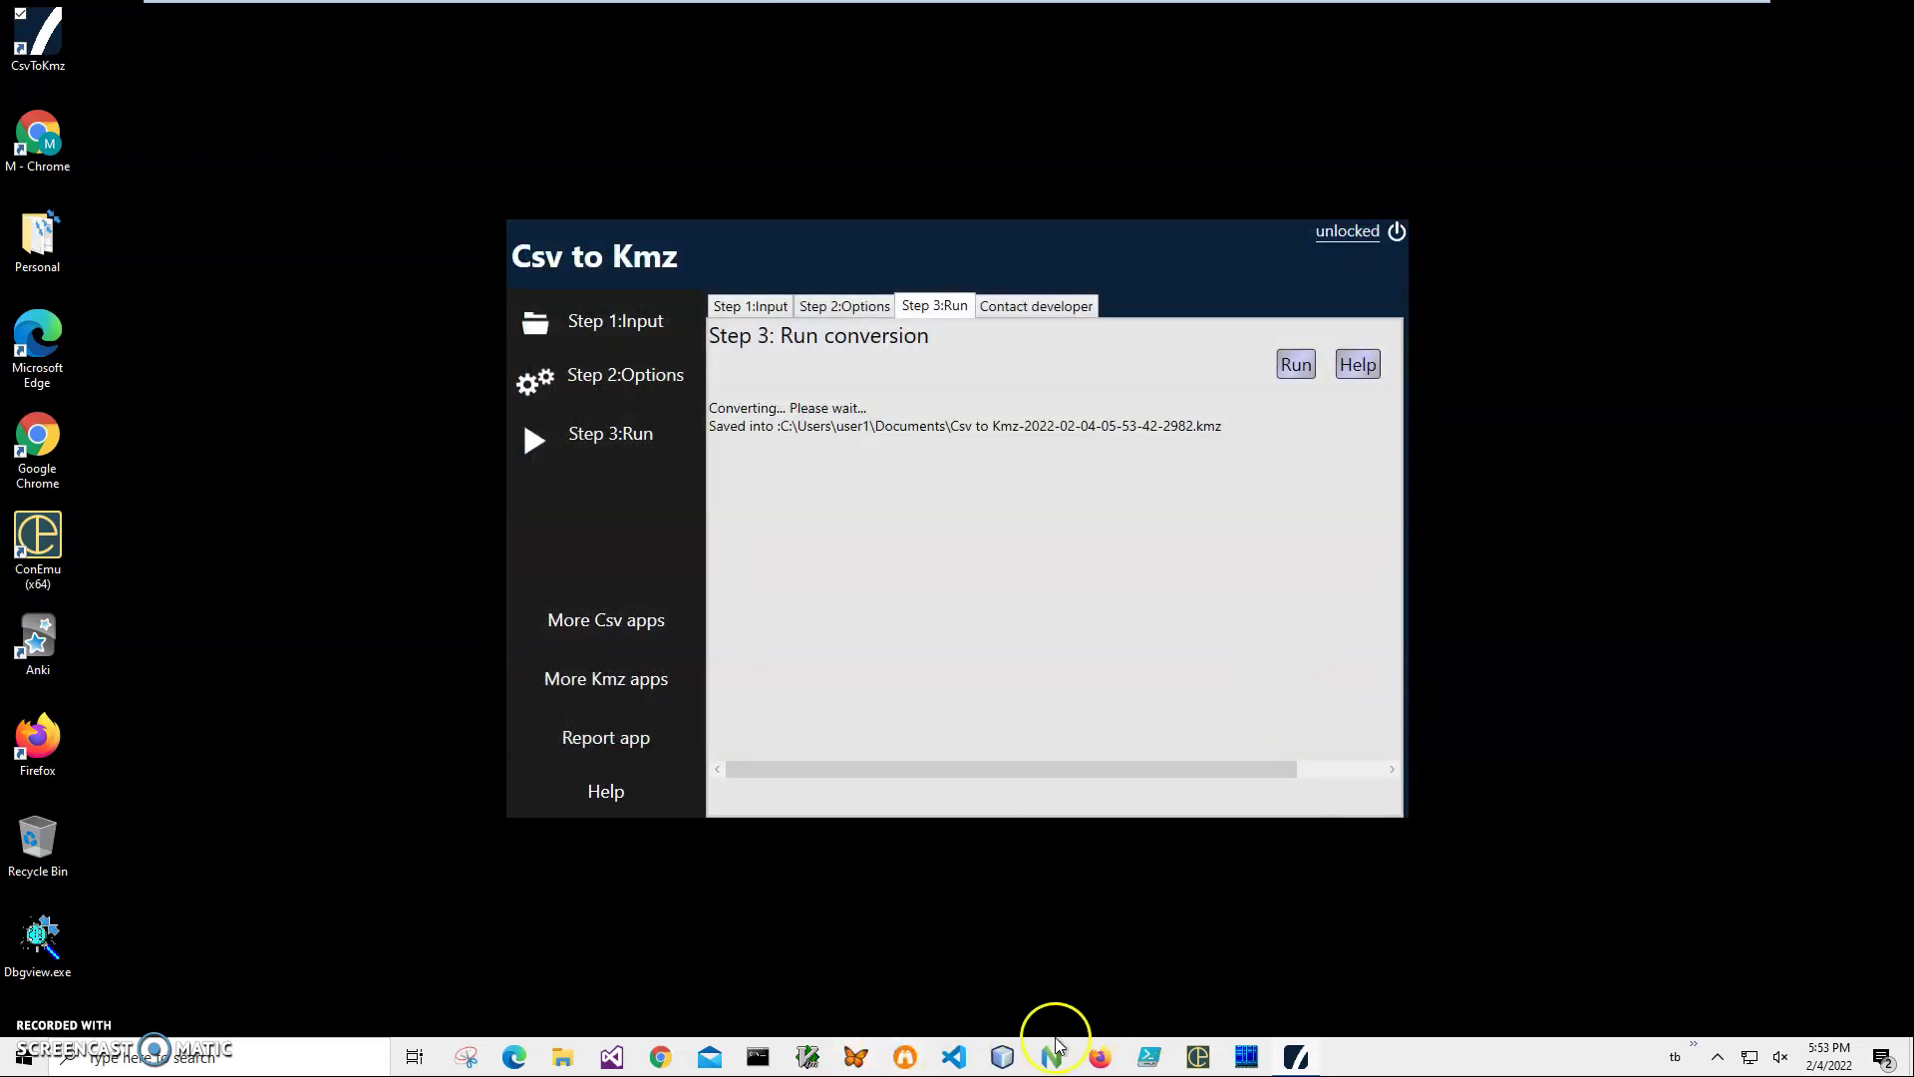
Open Google My Maps in Chrome and create a new map.
click(666, 1055)
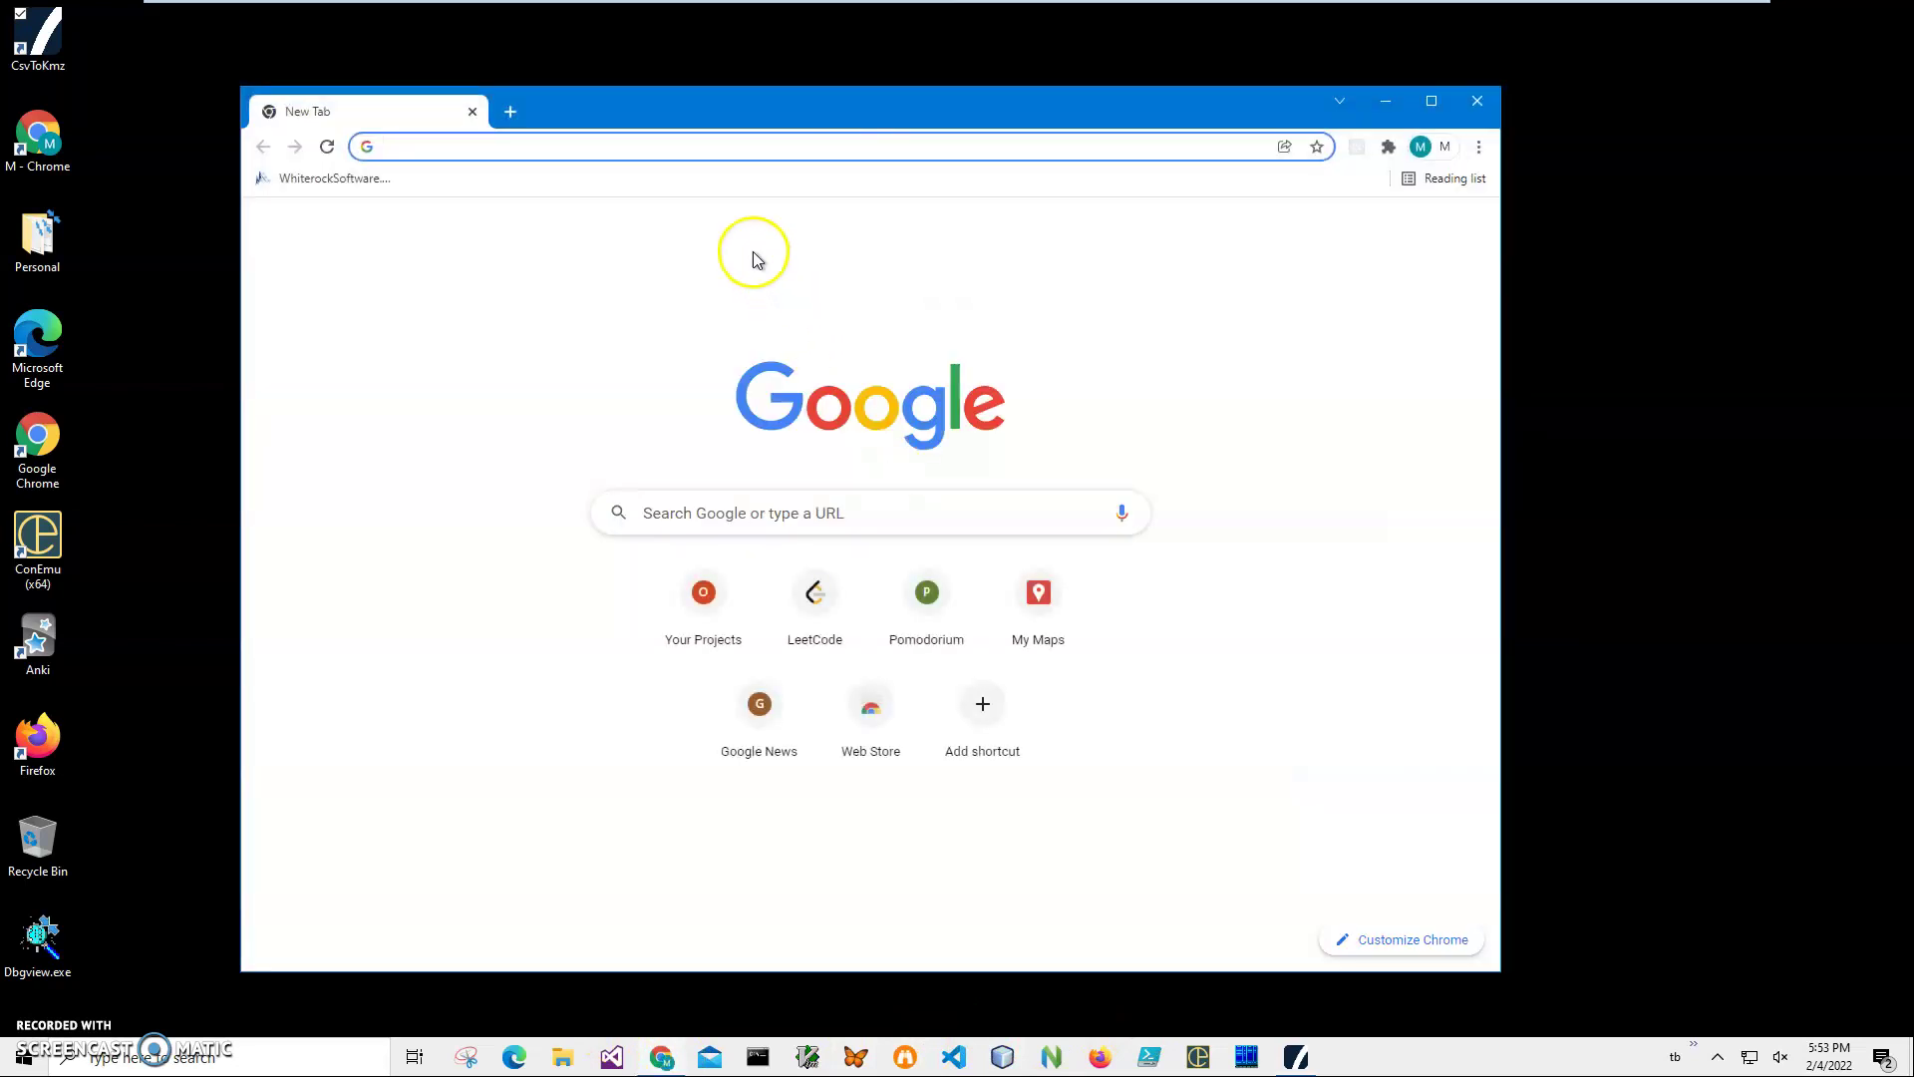
text(mymaps)
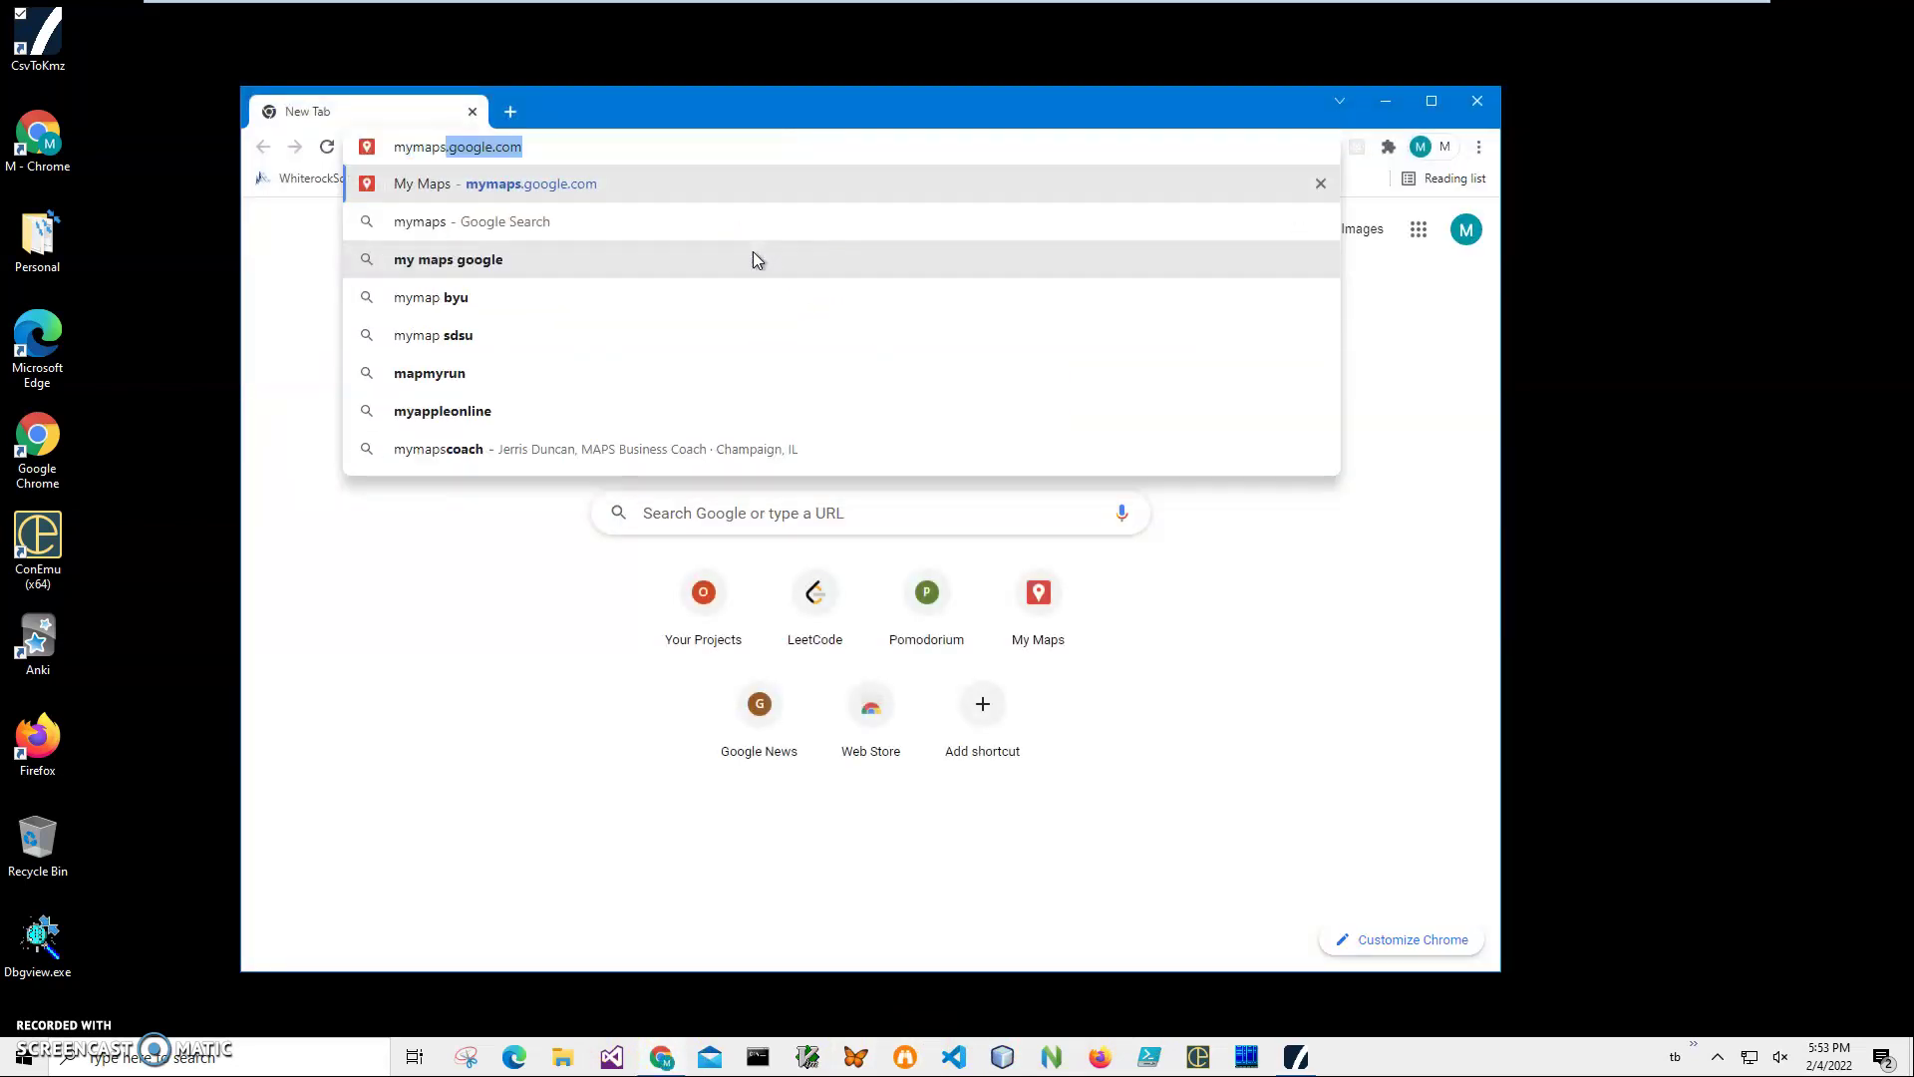
key(Return)
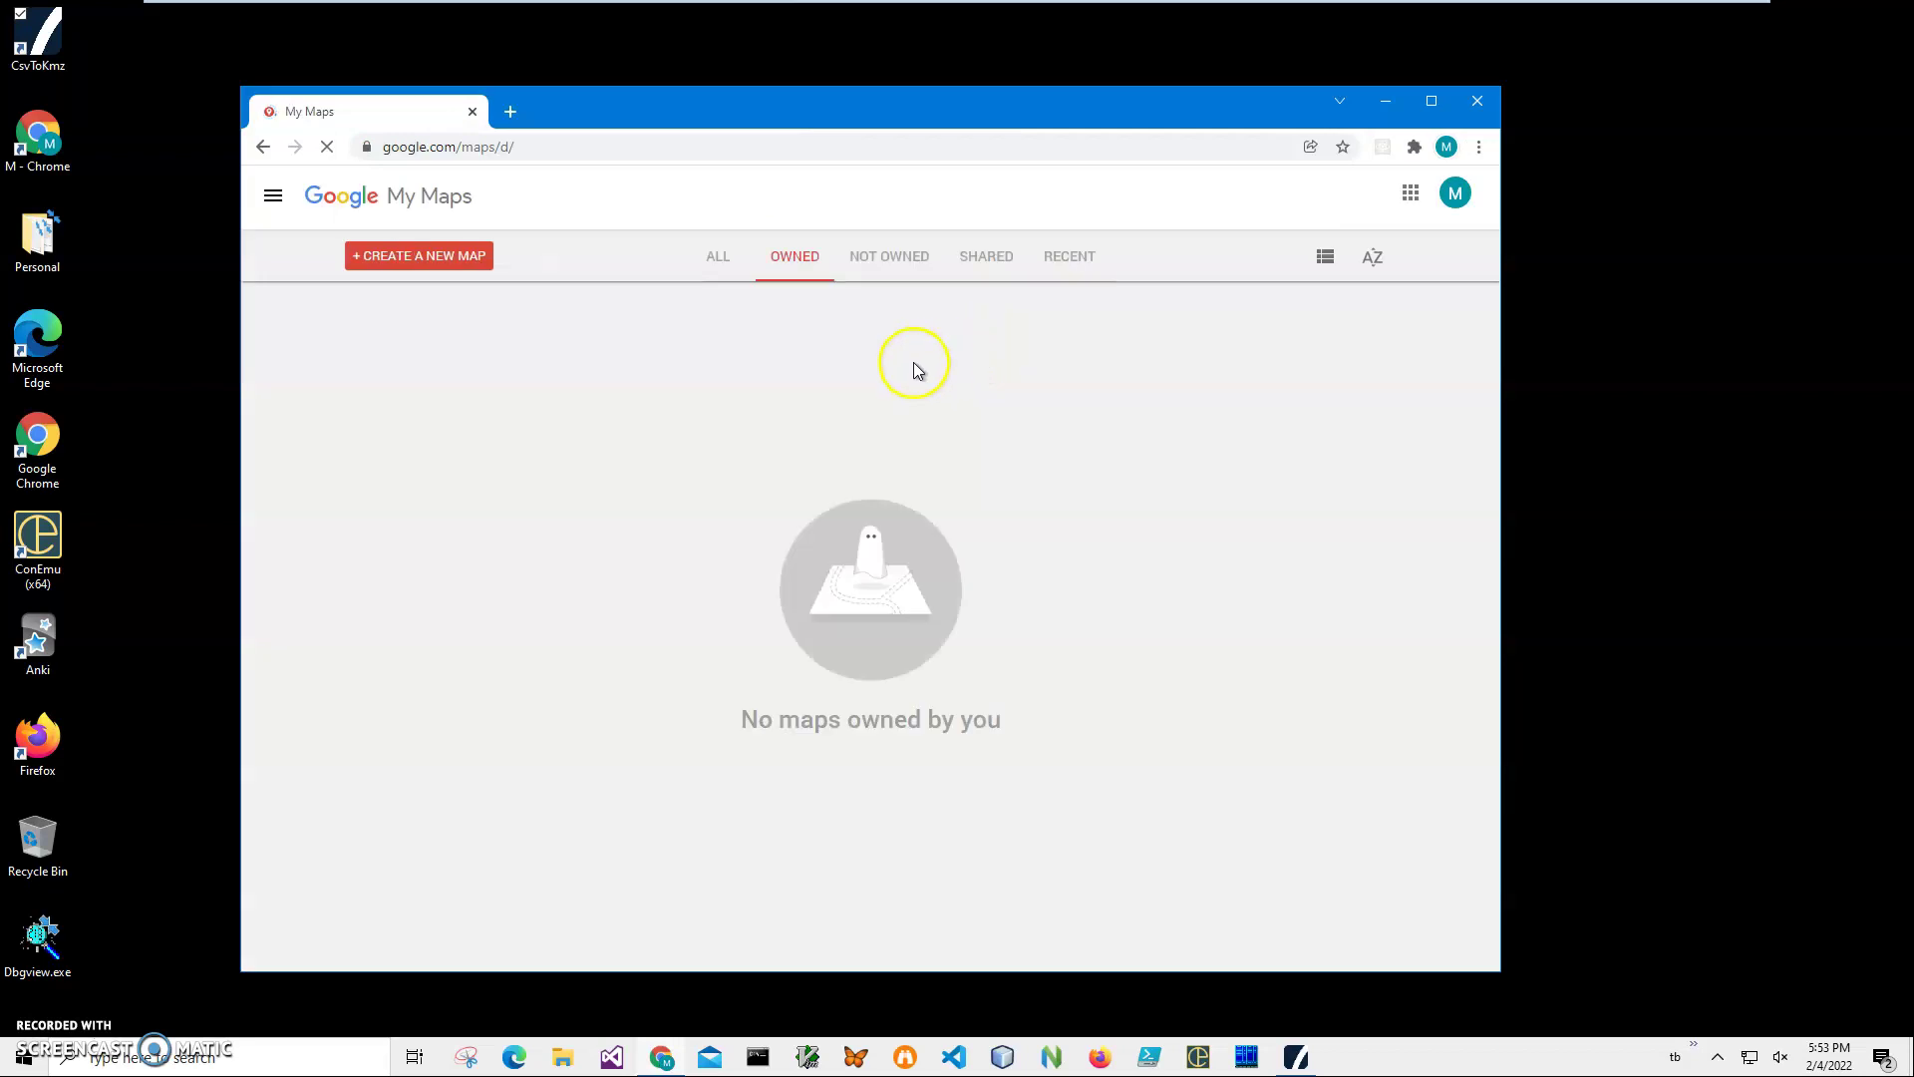
click(456, 261)
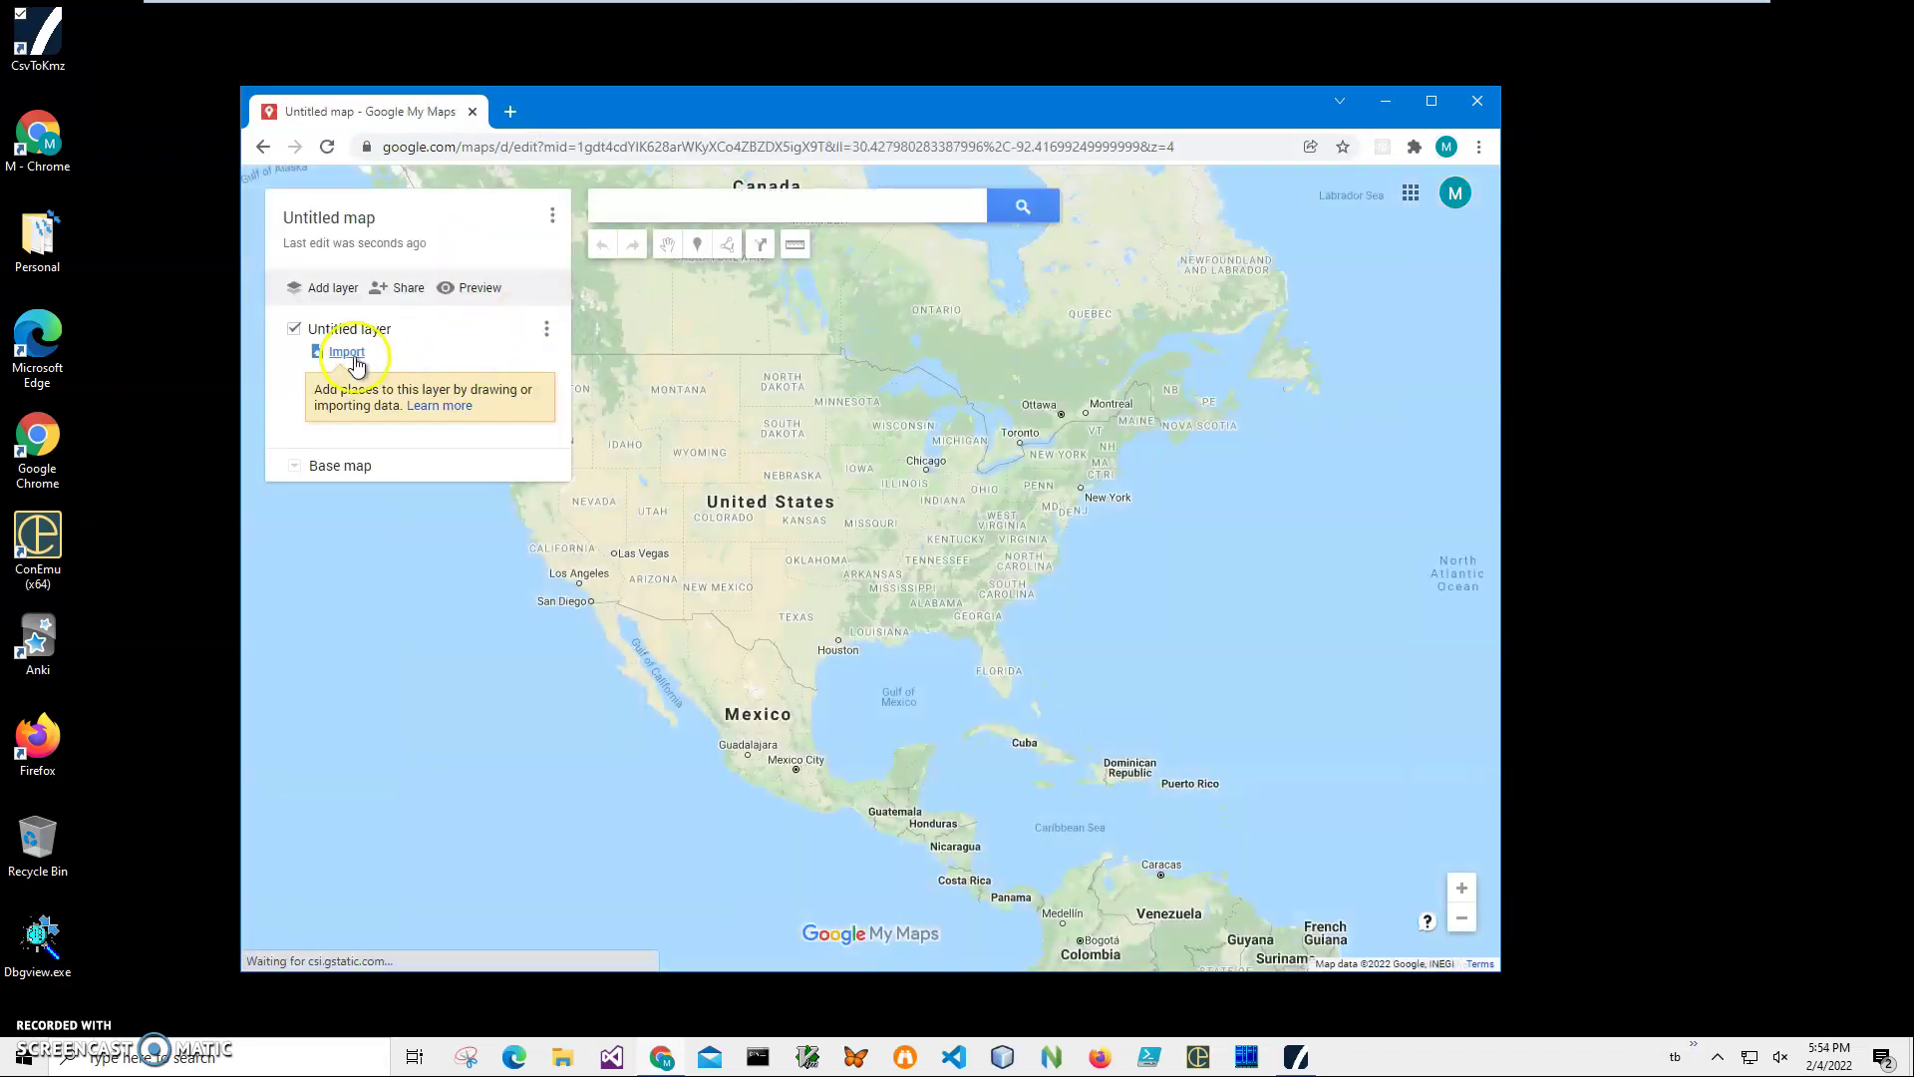
click(335, 352)
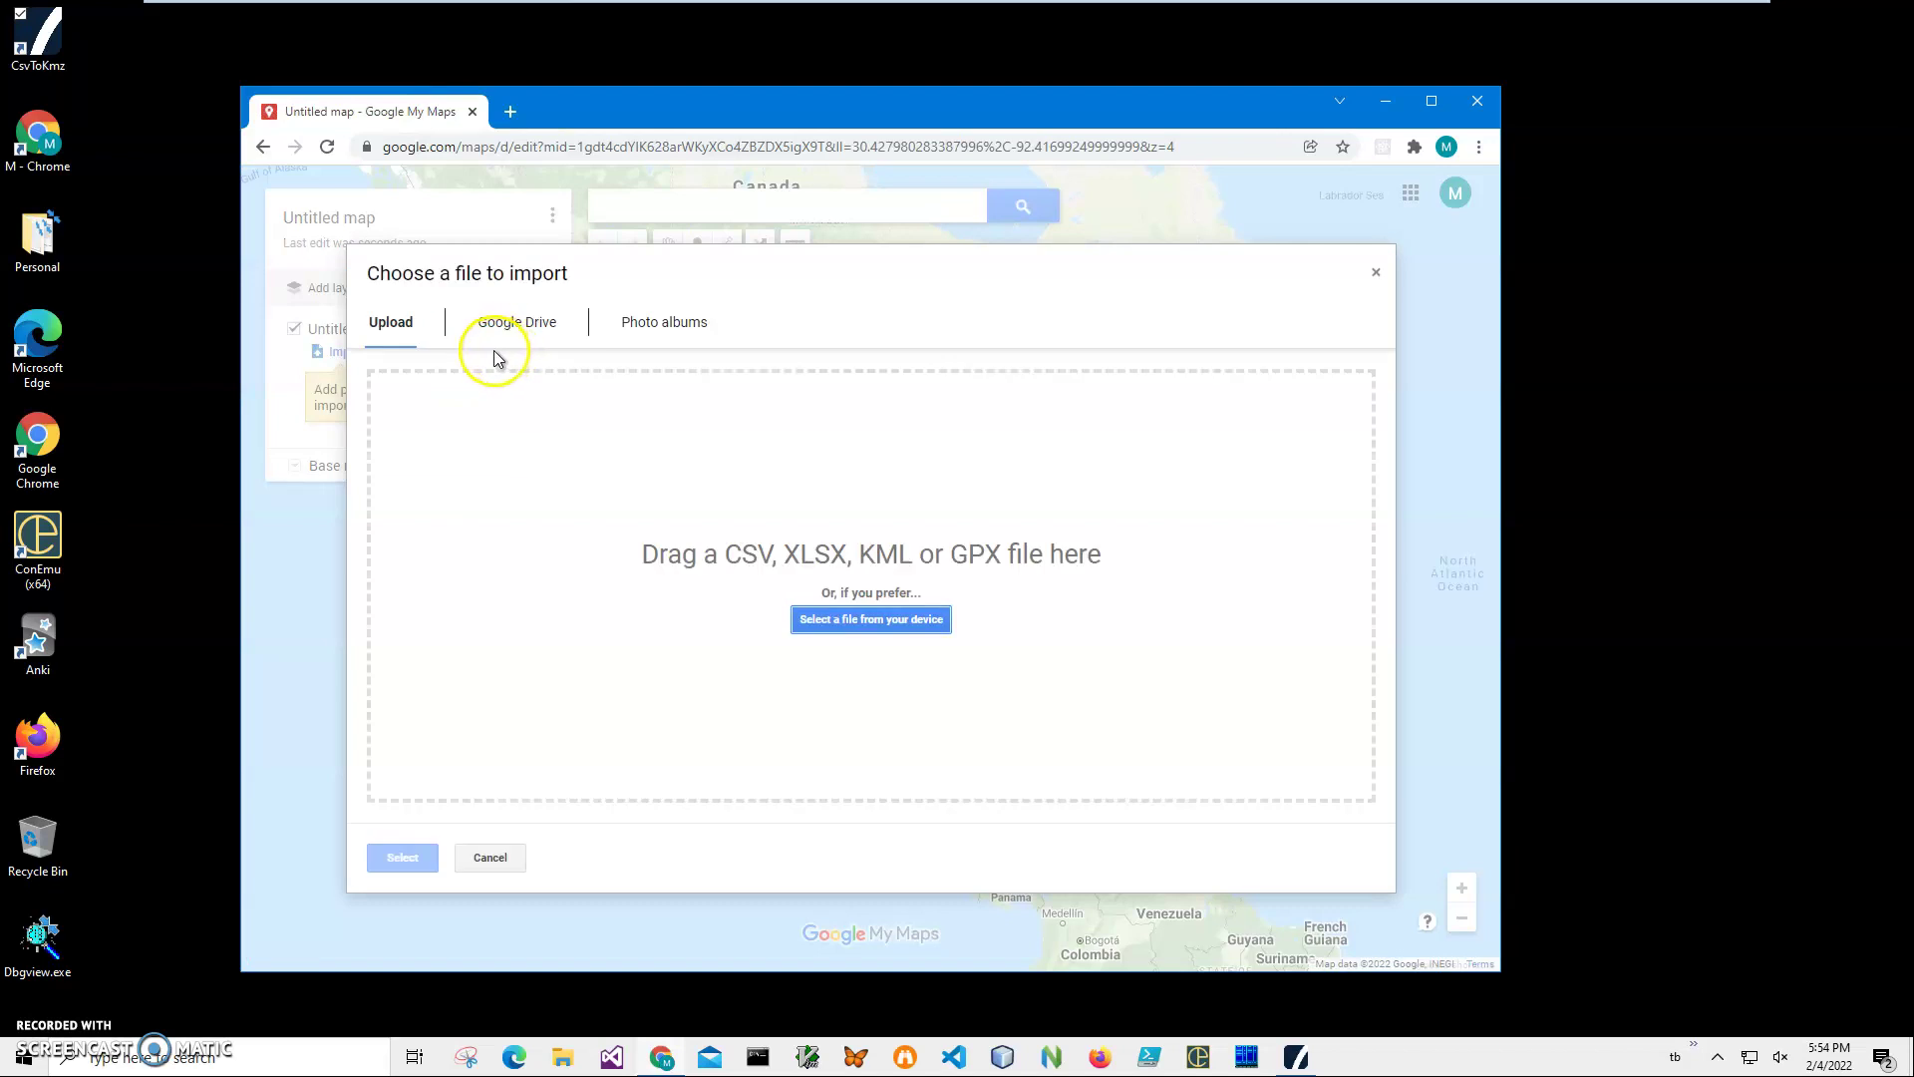
click(869, 619)
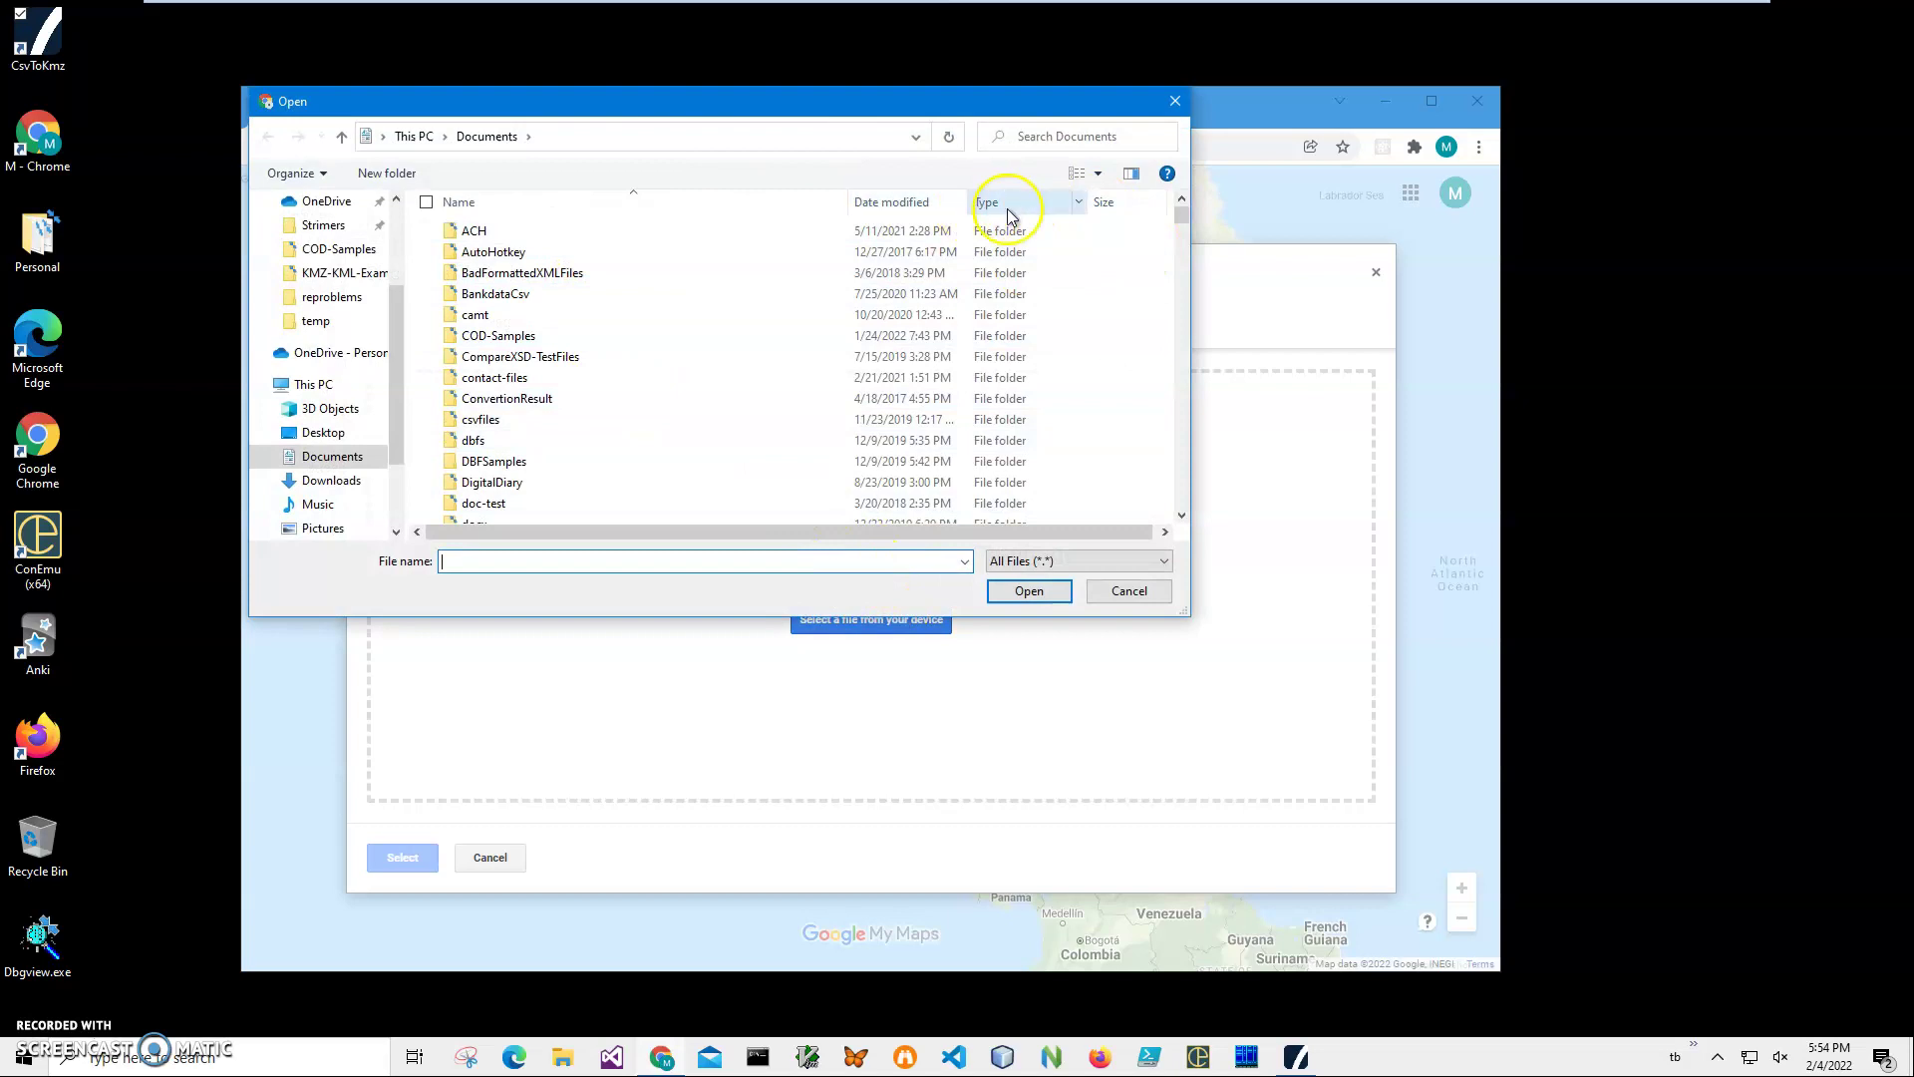
mouse_move(1182, 210)
mouse_down()
mouse_move(1187, 267)
mouse_move(1194, 229)
mouse_up()
click(916, 205)
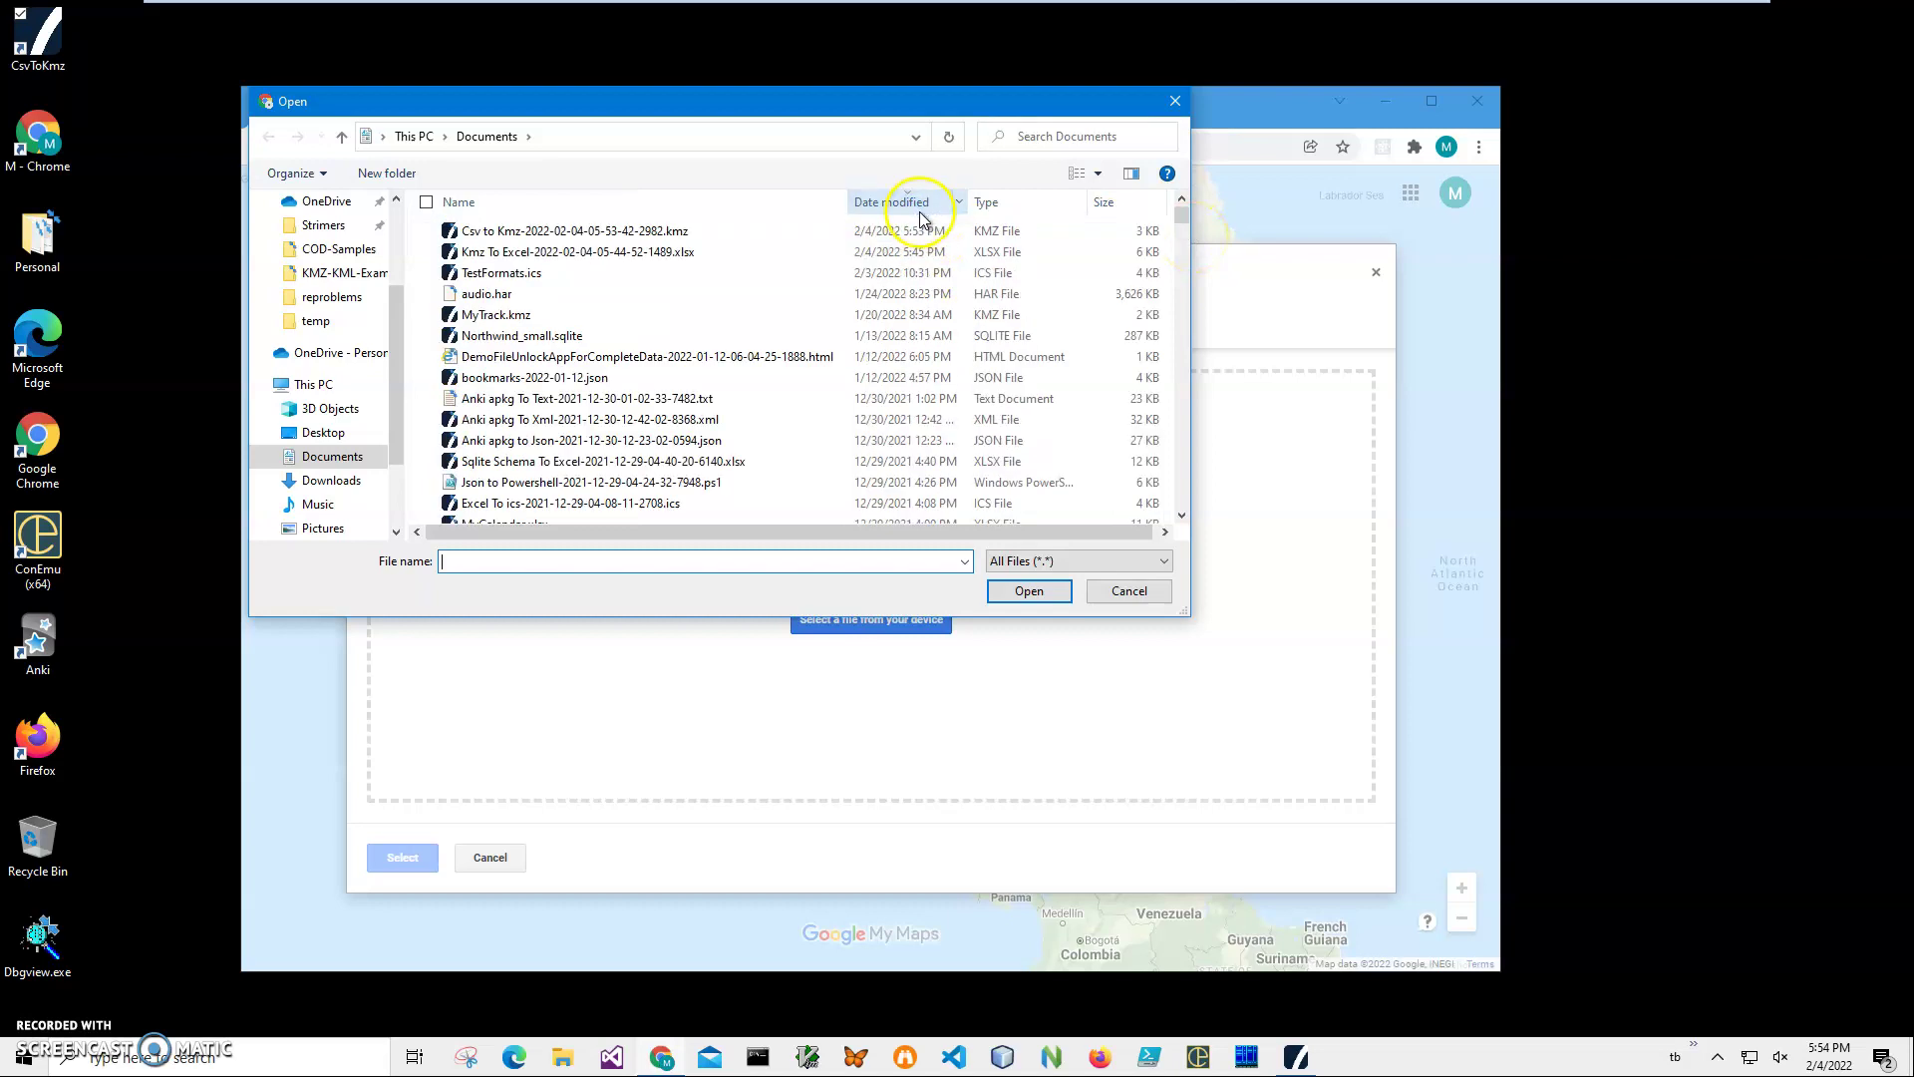
click(482, 235)
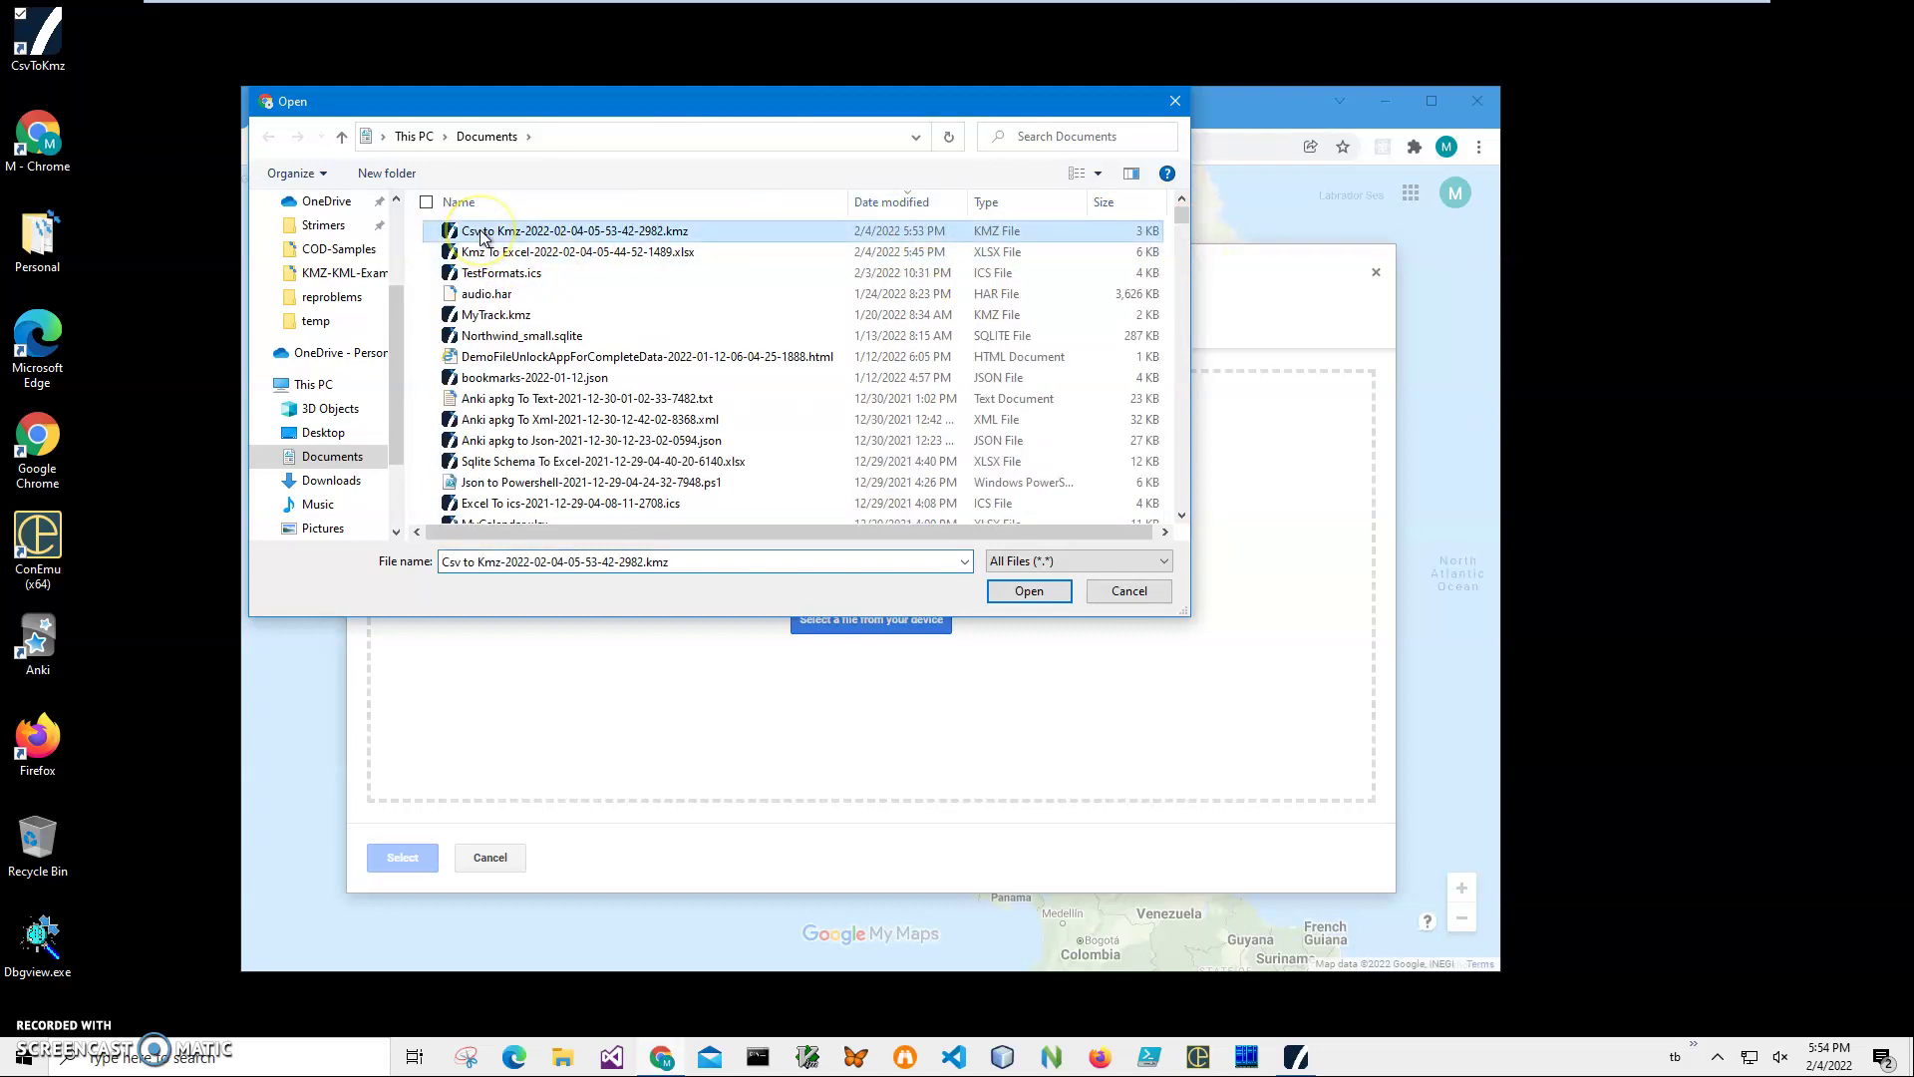
click(1045, 590)
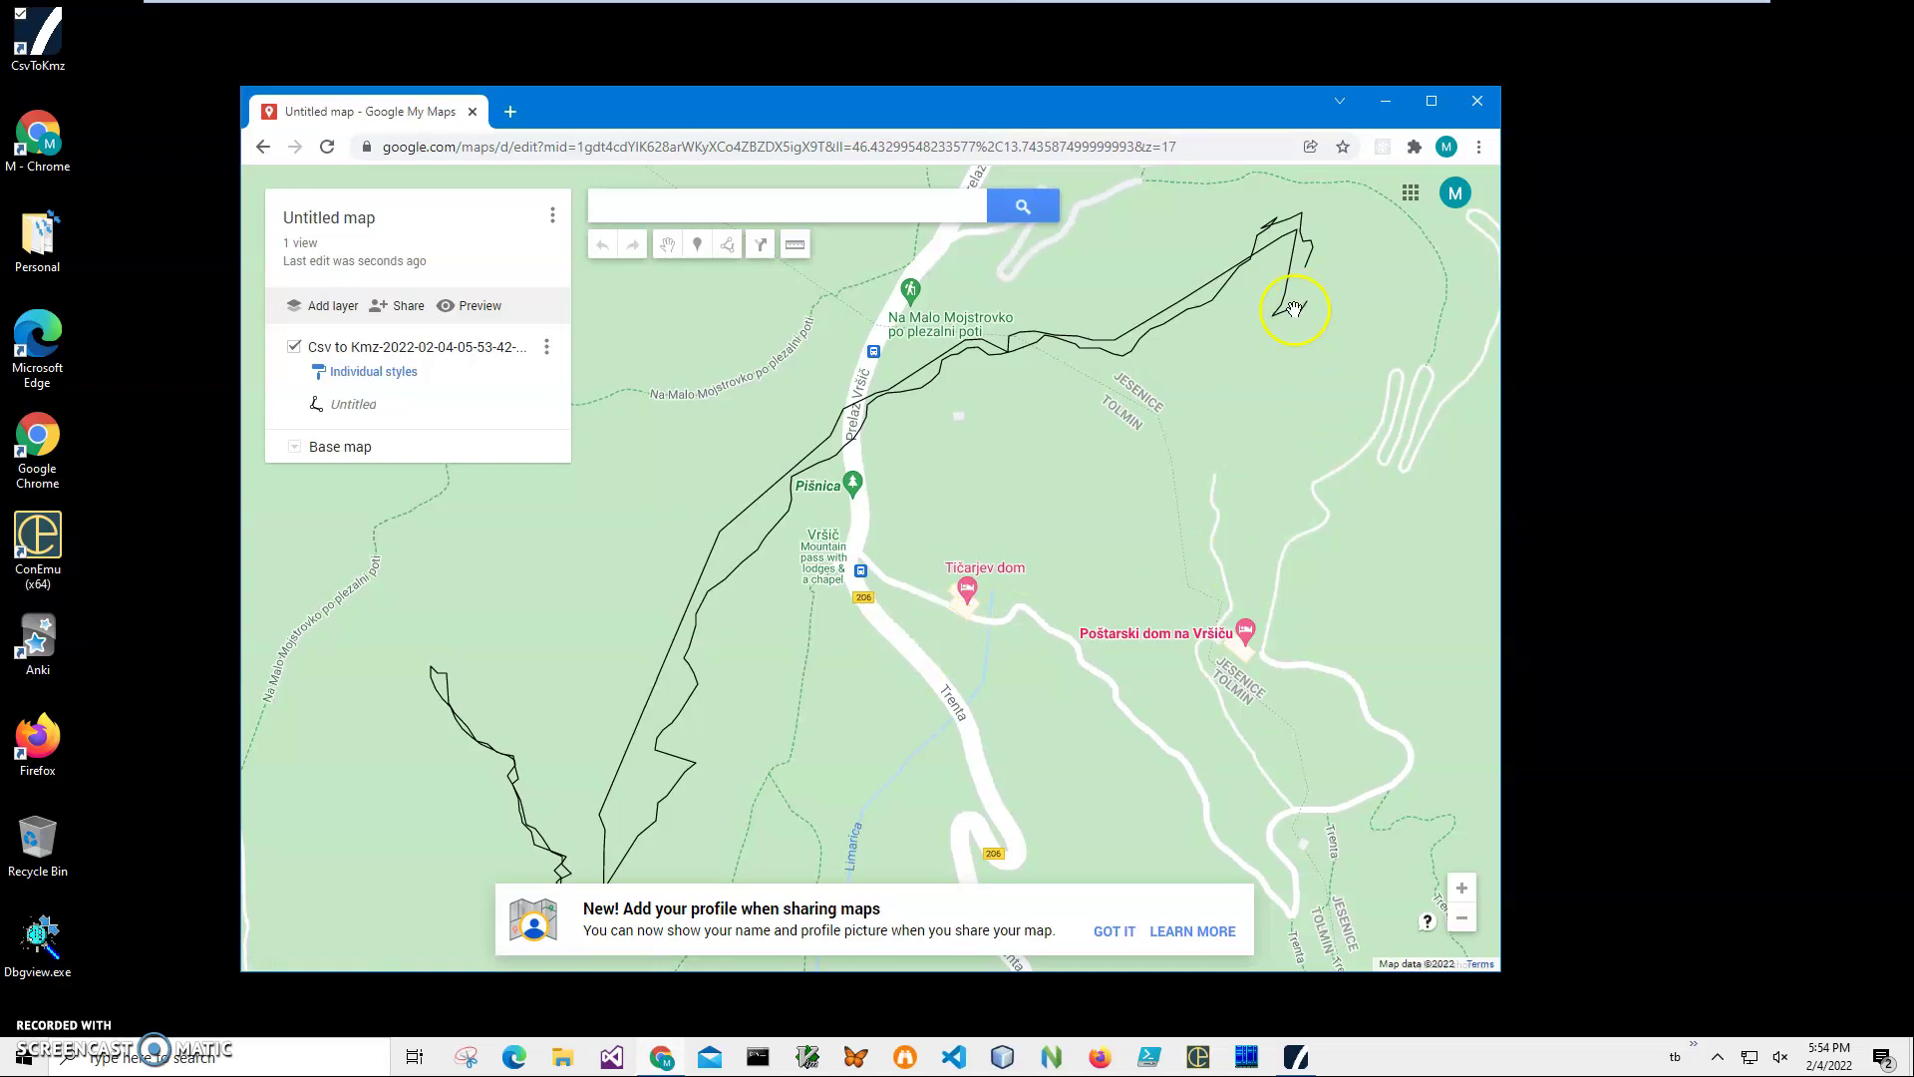
Pan the map to center the imported Csv to Kmz track beside road 206 at Vršič pass.
mouse_move(772, 653)
mouse_down()
mouse_move(910, 526)
mouse_move(754, 650)
mouse_up()
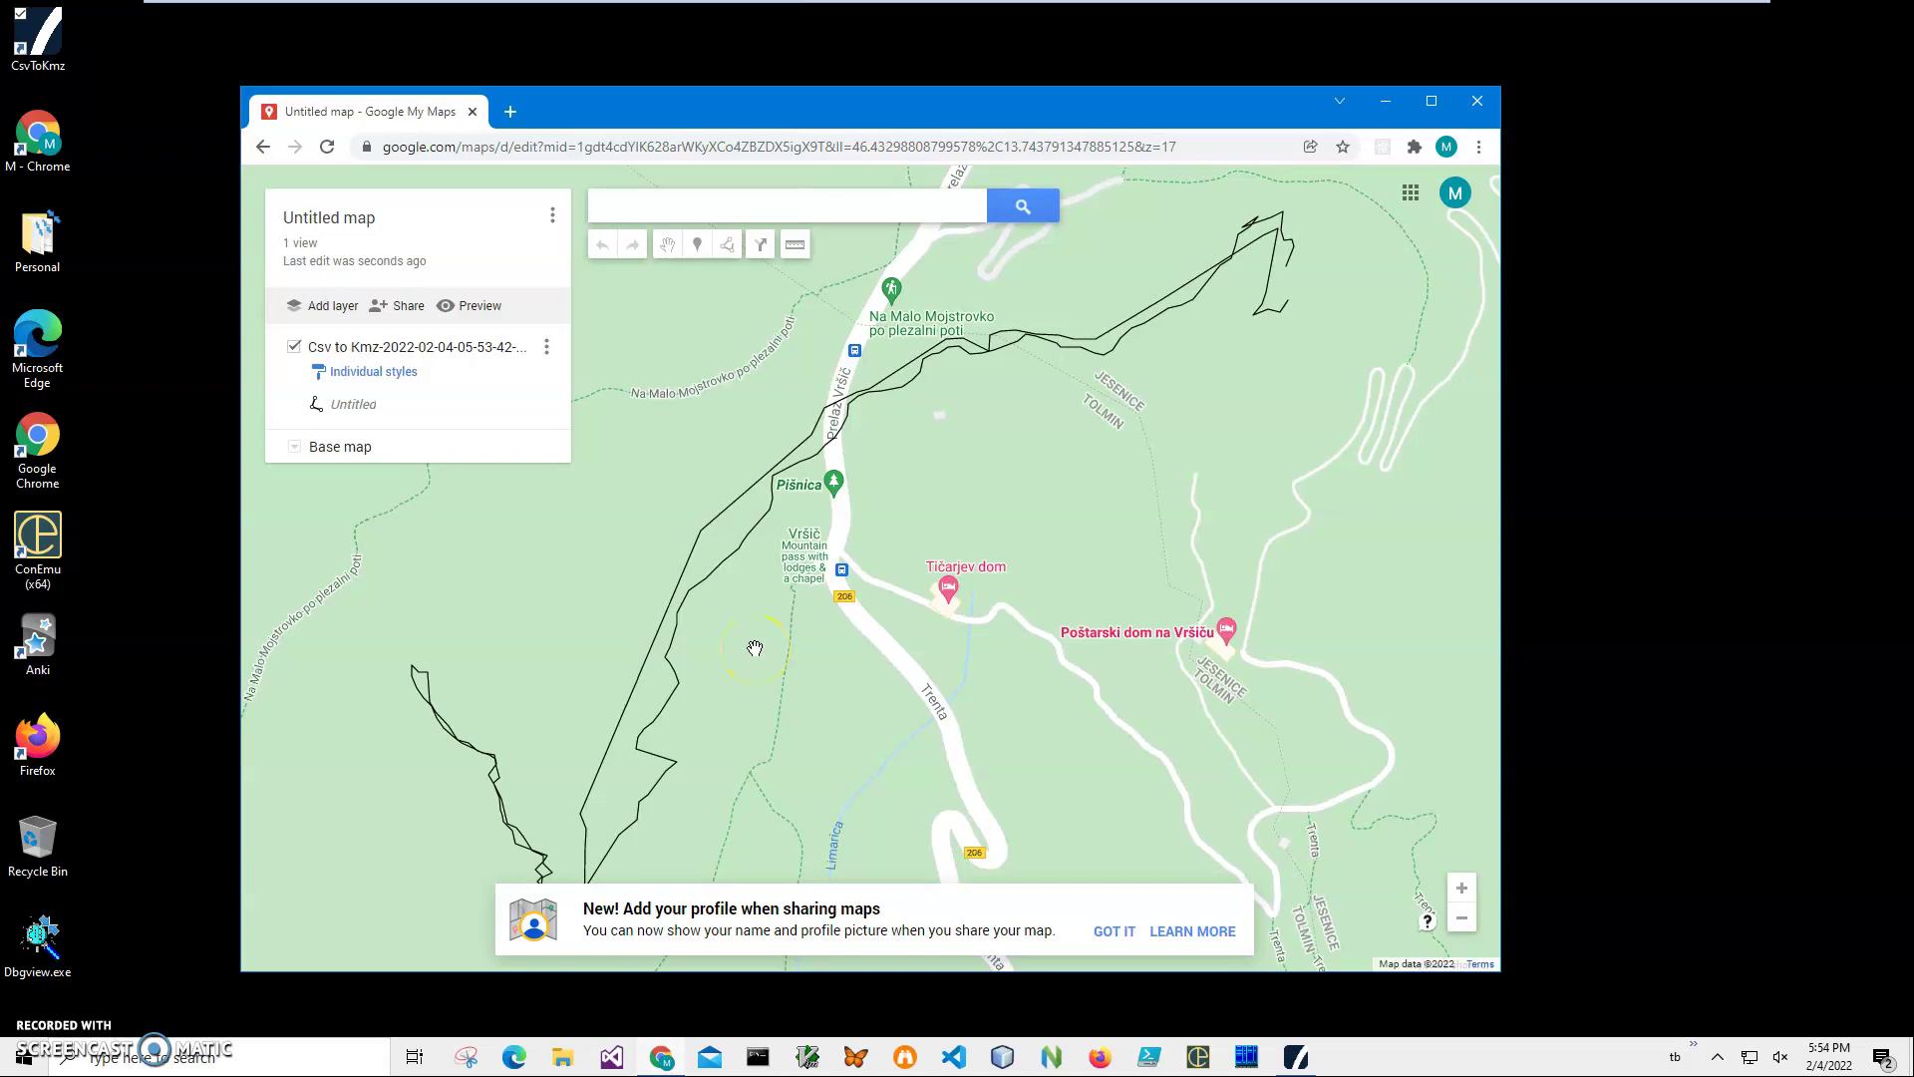
click(932, 717)
click(929, 724)
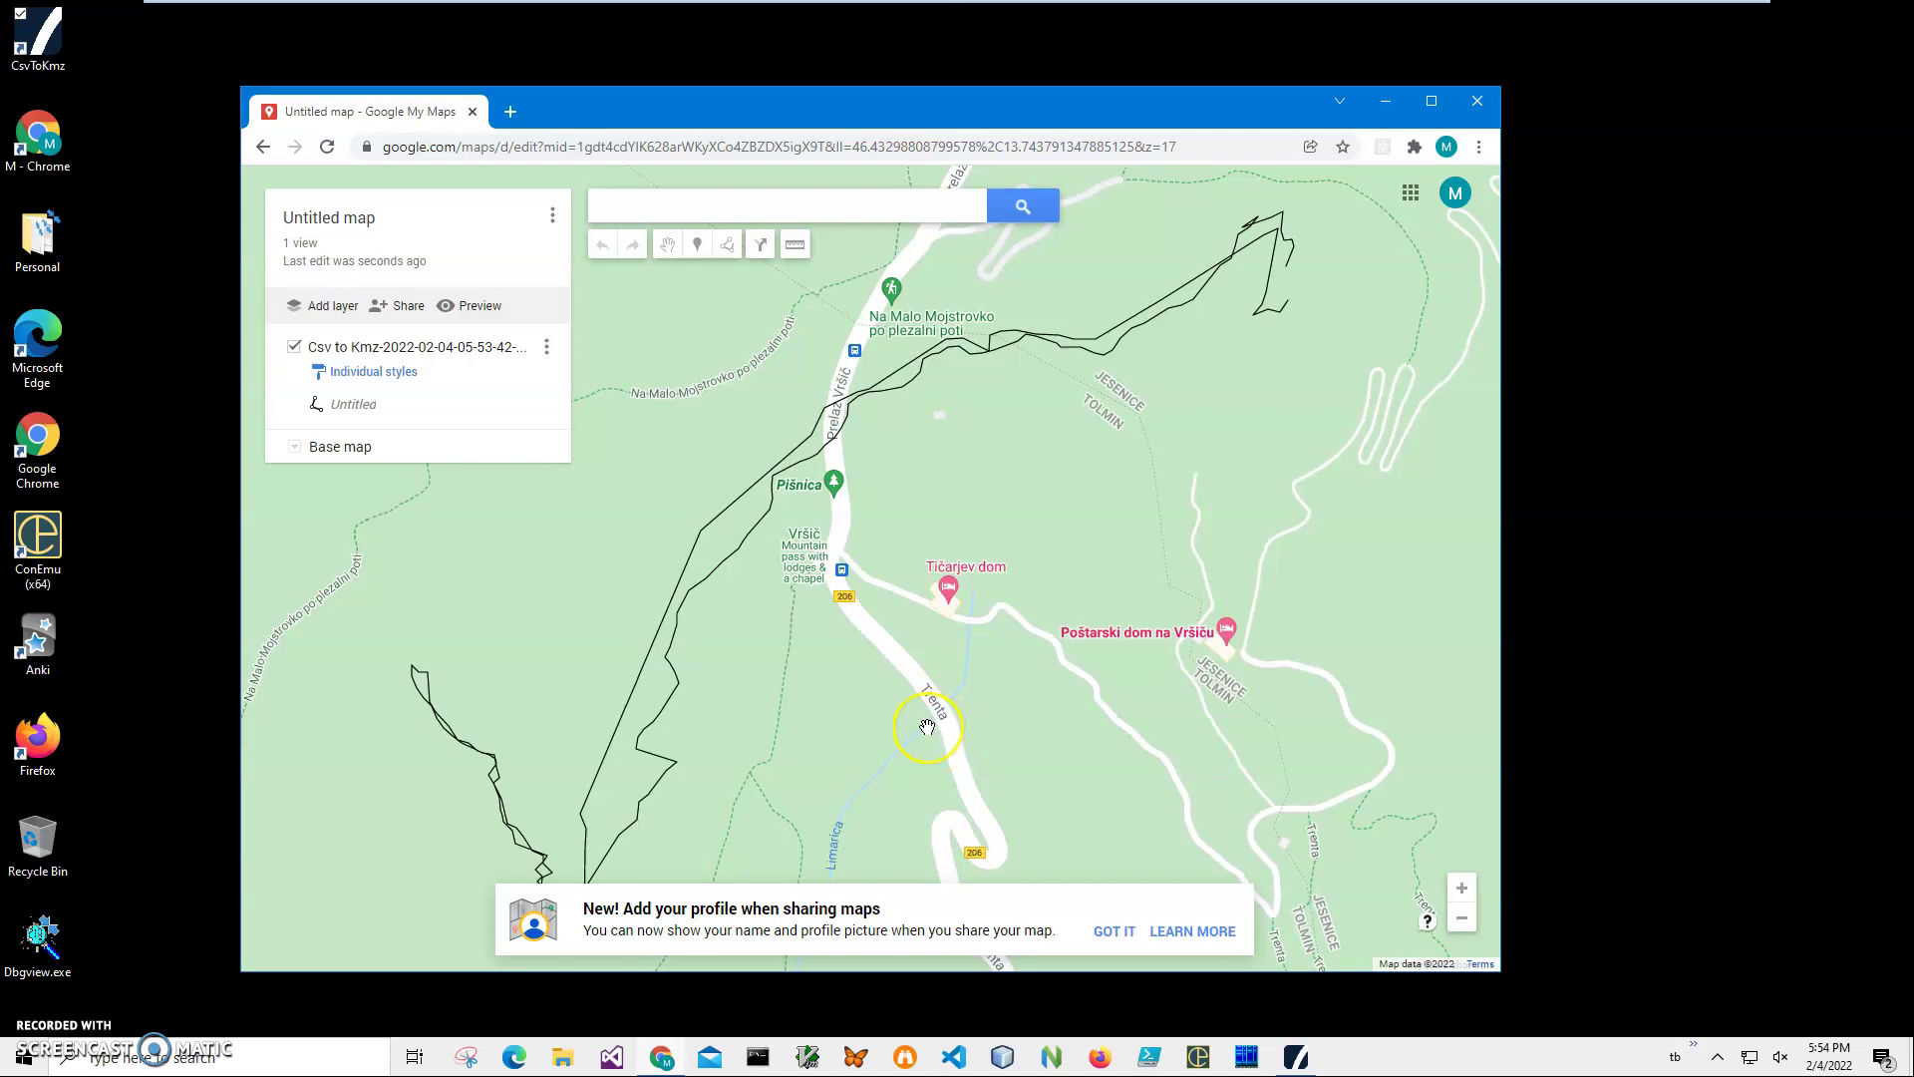